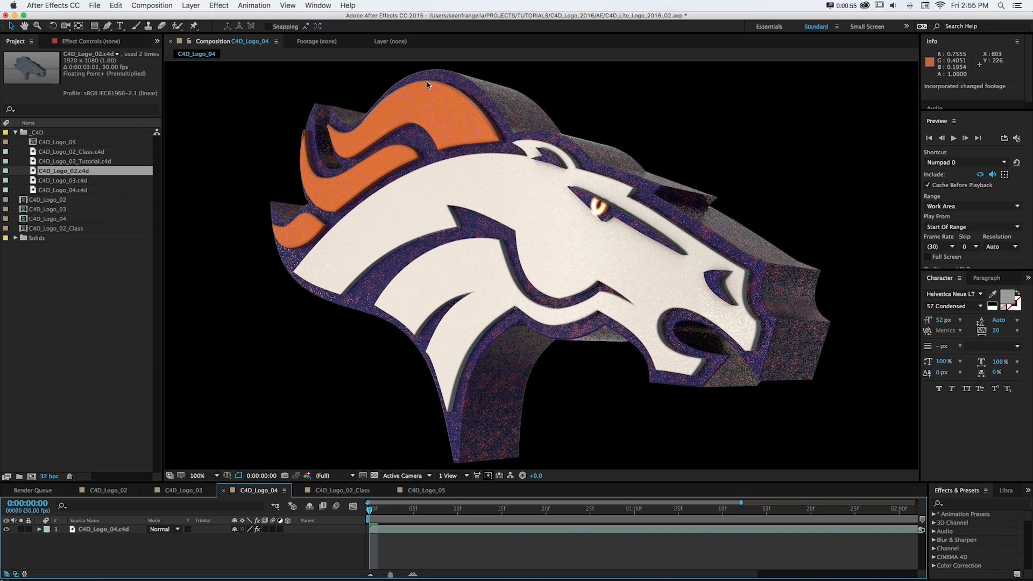
- Compare the C4D_Logo_03 and C4D_Logo_04 compositions and switch to Cinema 4D Lite
click(185, 491)
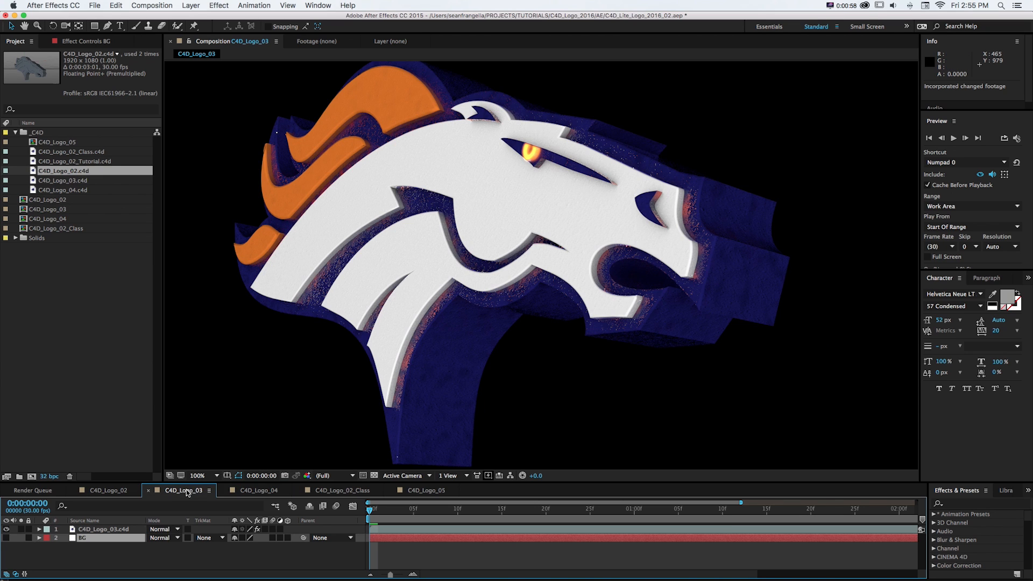
click(241, 492)
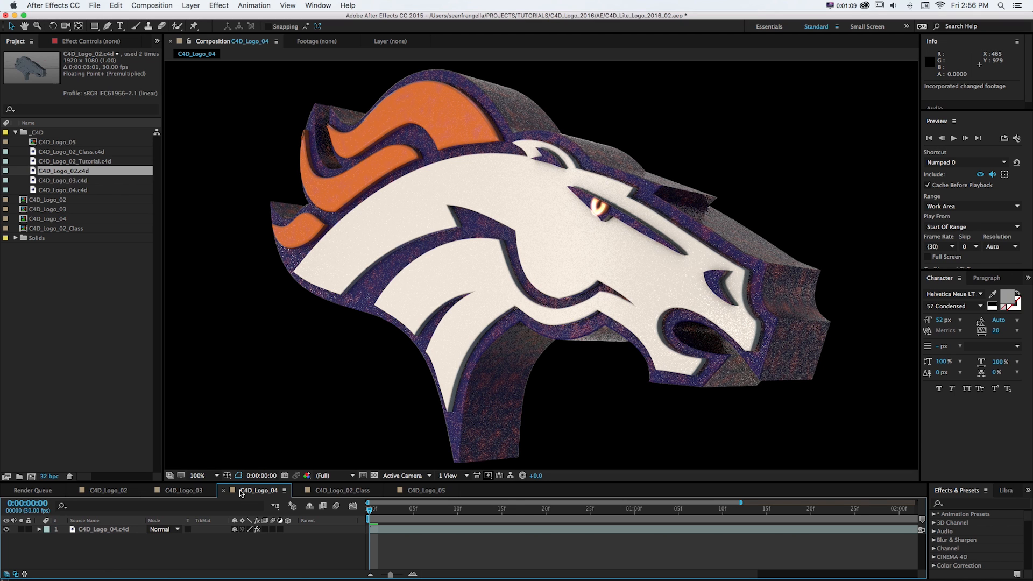
key(super+Tab)
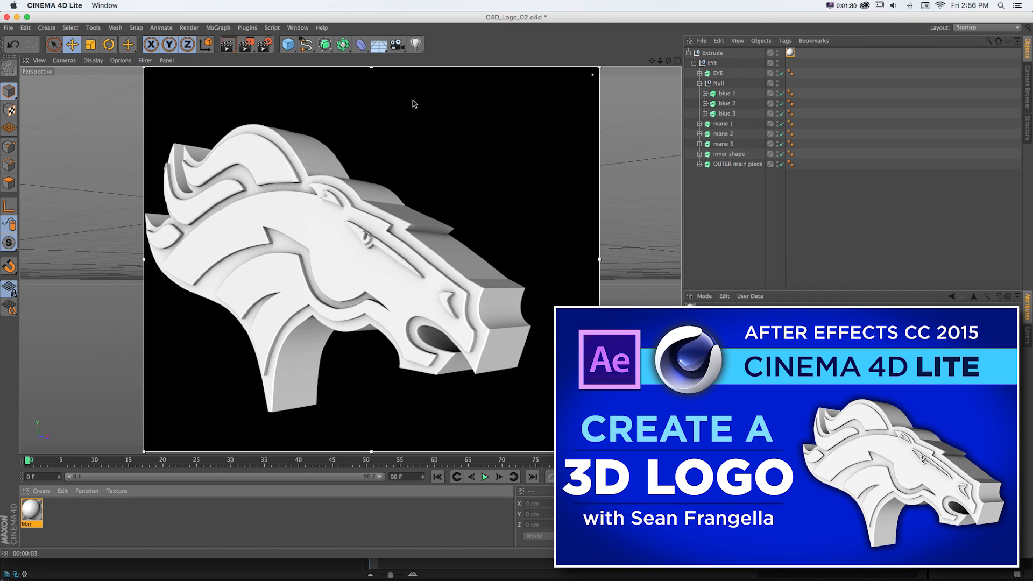
- Turn off the interactive render region, delete the existing Mat material and remove its leftover texture tag from the Extrude null
alt+drag(483, 130, 481, 129)
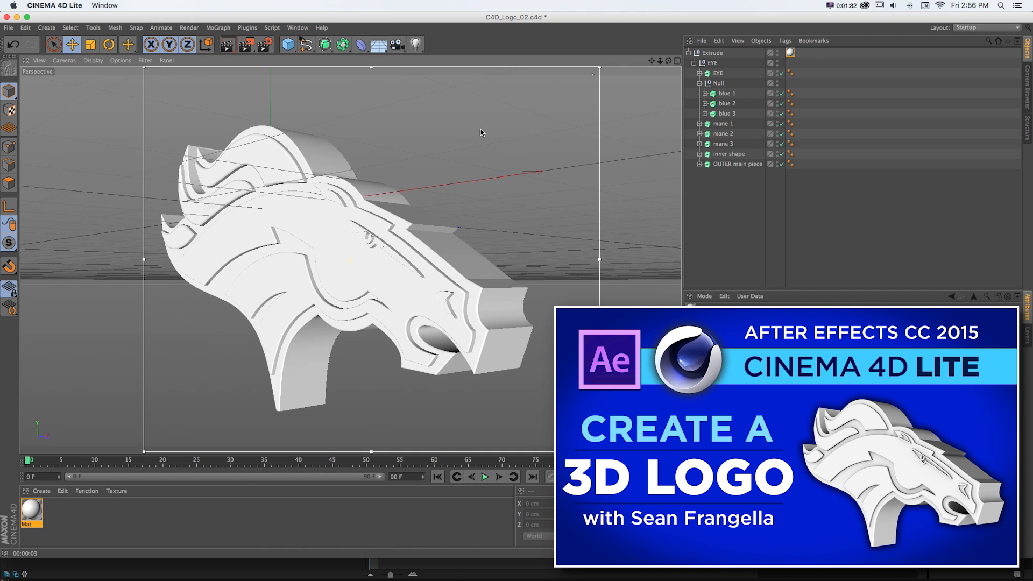
key(alt+r)
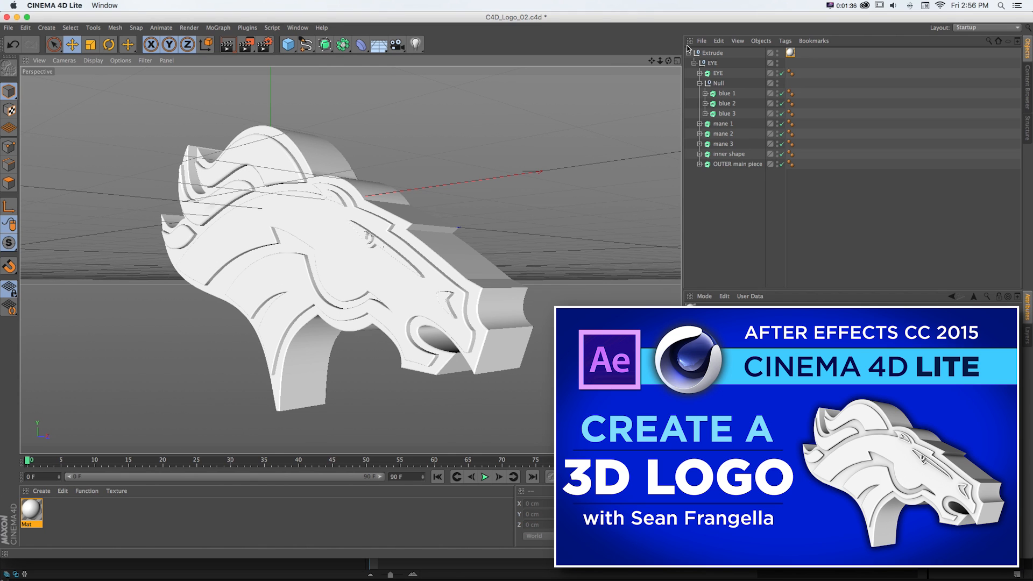
click(29, 514)
key(Delete)
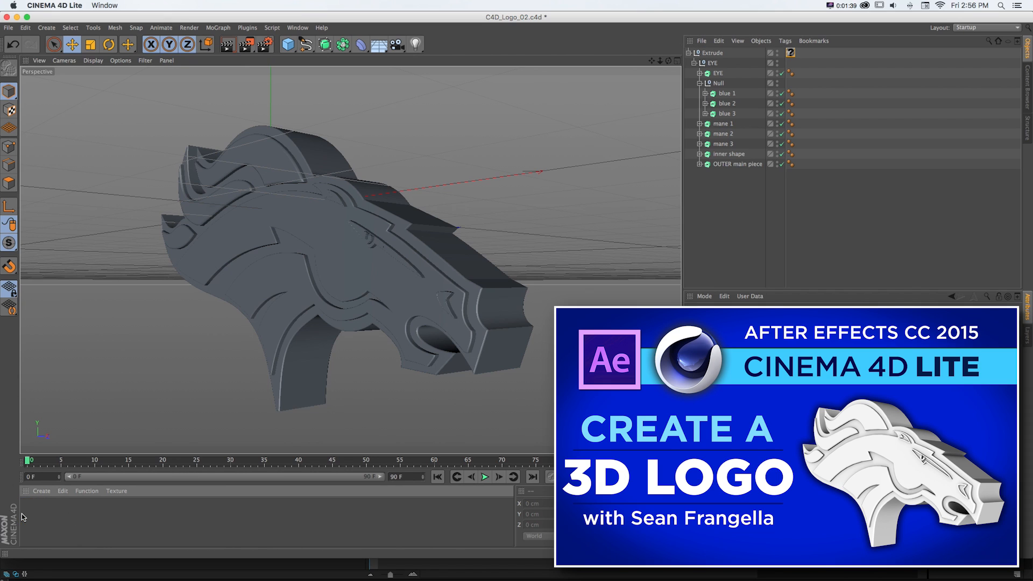
click(790, 53)
key(Delete)
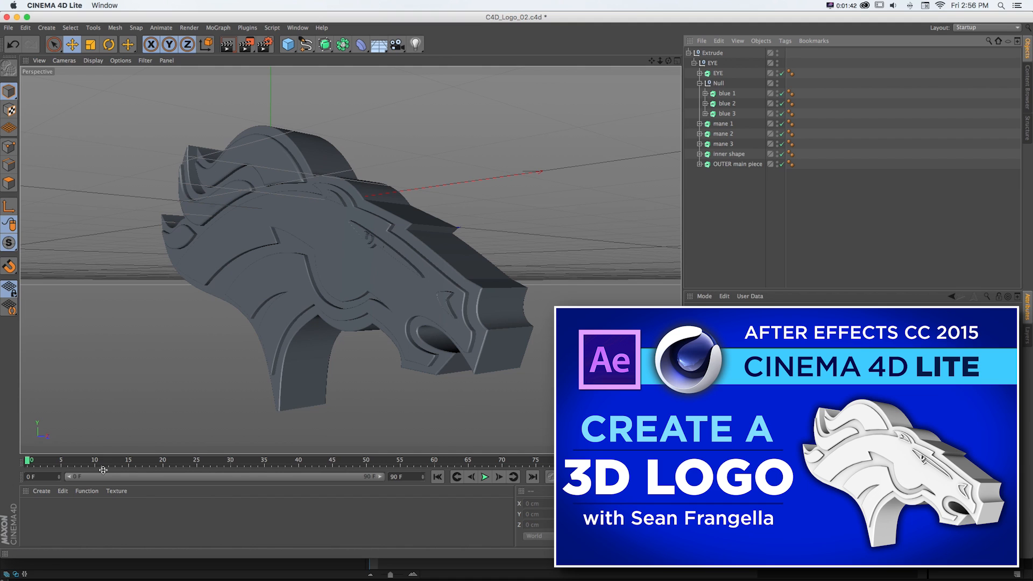
- Create a new material and open it in the Material Editor, placed clear of the material list
drag(108, 456, 110, 448)
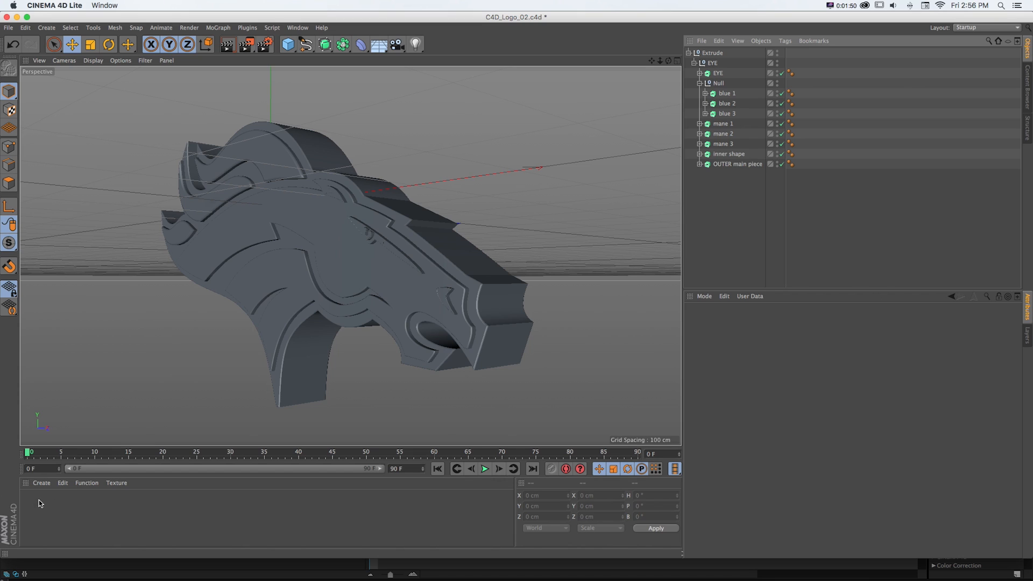
click(41, 482)
click(52, 394)
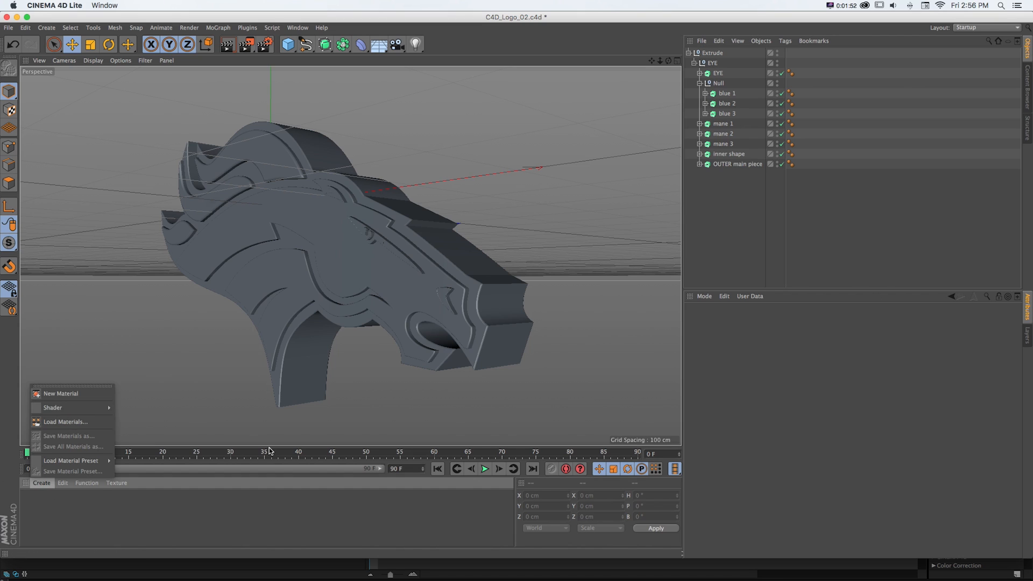
click(31, 503)
double_click(31, 502)
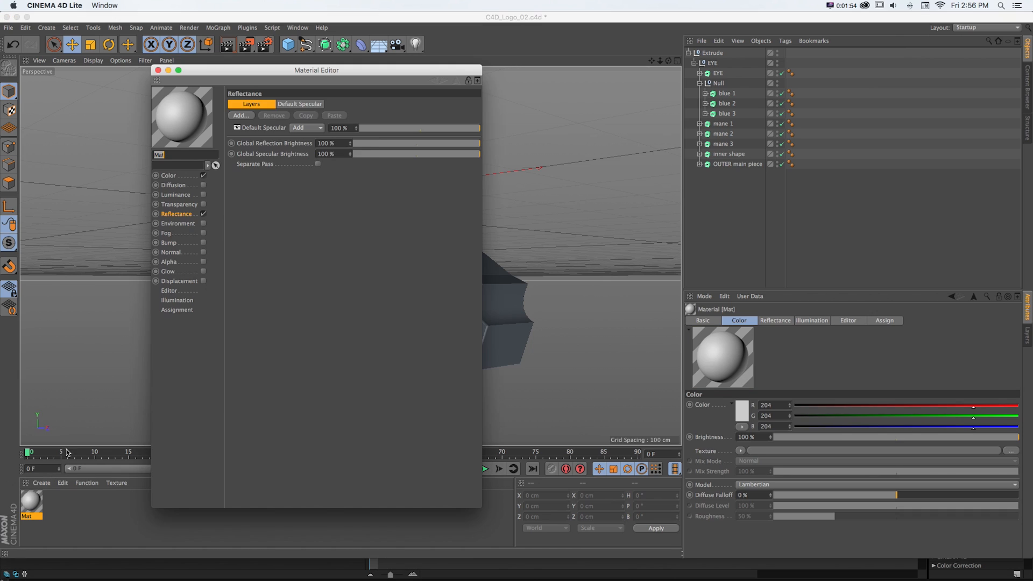
drag(199, 69, 408, 96)
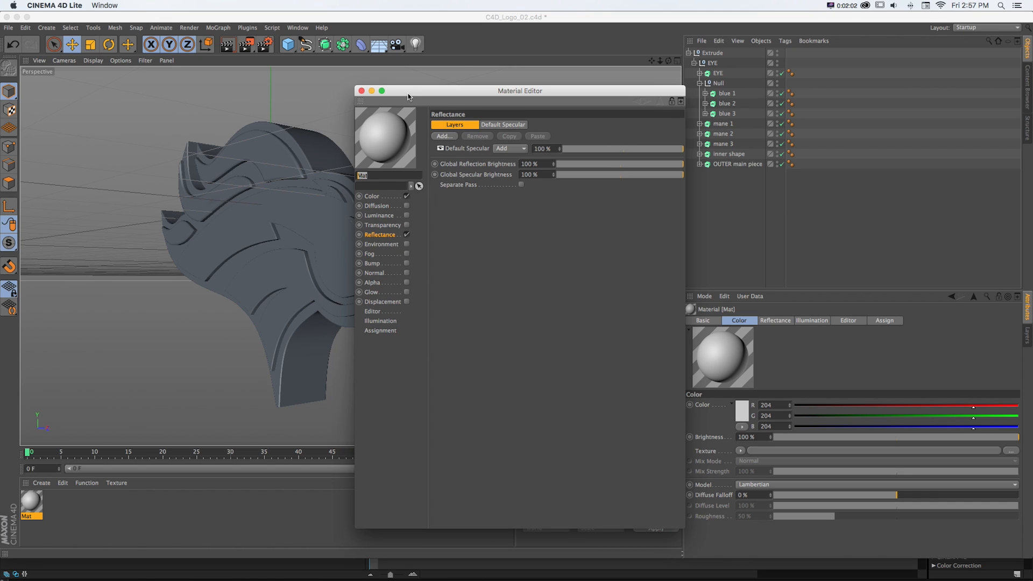
drag(408, 97, 396, 78)
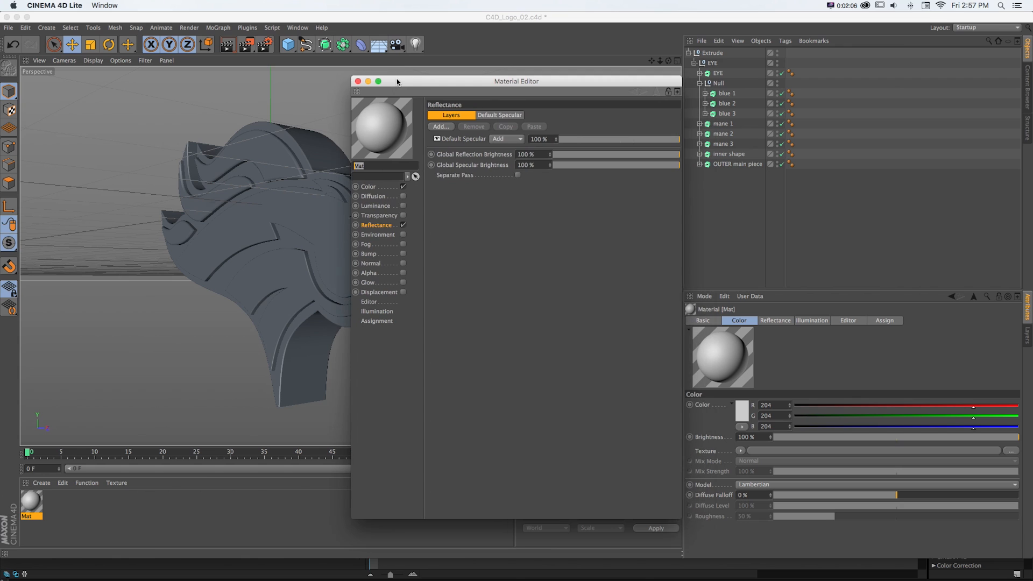
- Set the new material's color to dark navy blue with RGB 0, 9, 47
click(371, 188)
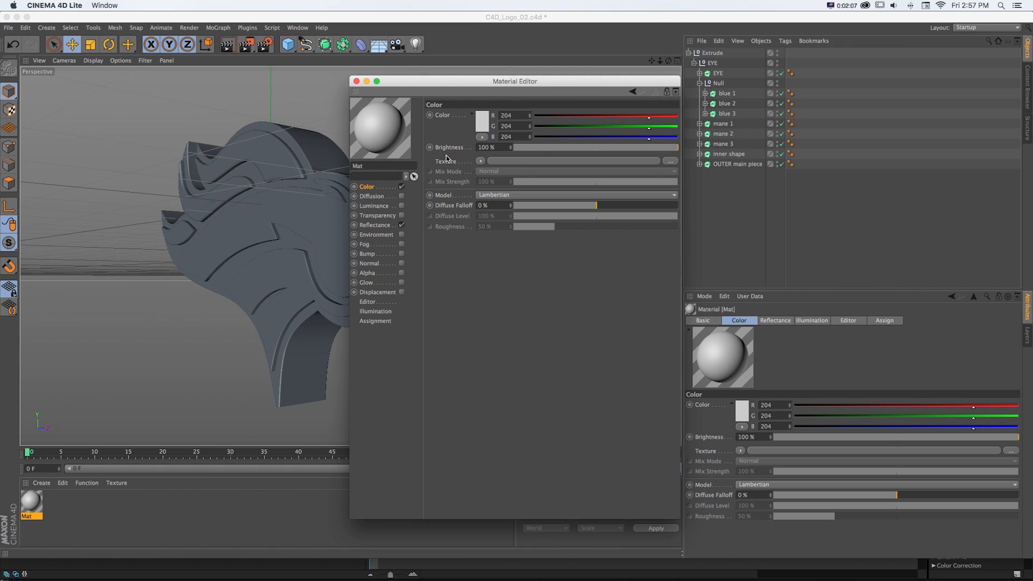
click(479, 120)
drag(472, 89, 517, 88)
drag(482, 111, 493, 136)
click(495, 162)
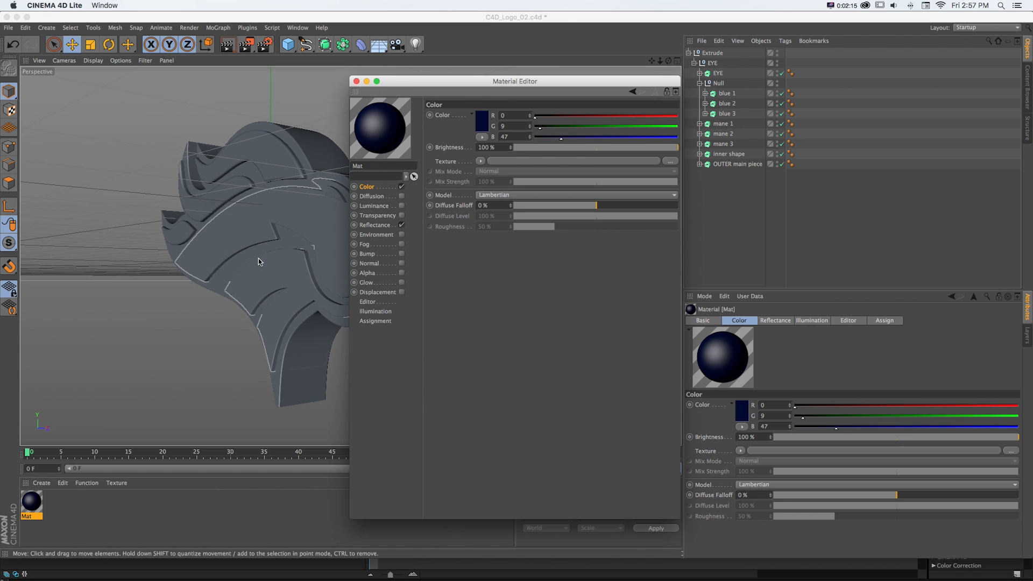
- Apply the navy material to the OUTER main piece and turn on the interactive render region
drag(356, 96, 464, 242)
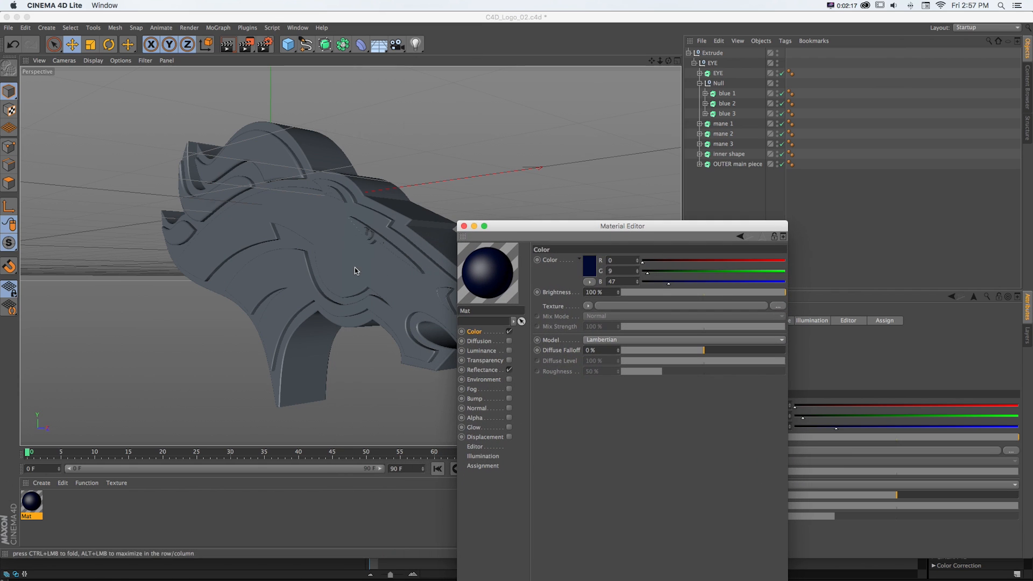
drag(28, 506, 728, 168)
drag(516, 229, 592, 132)
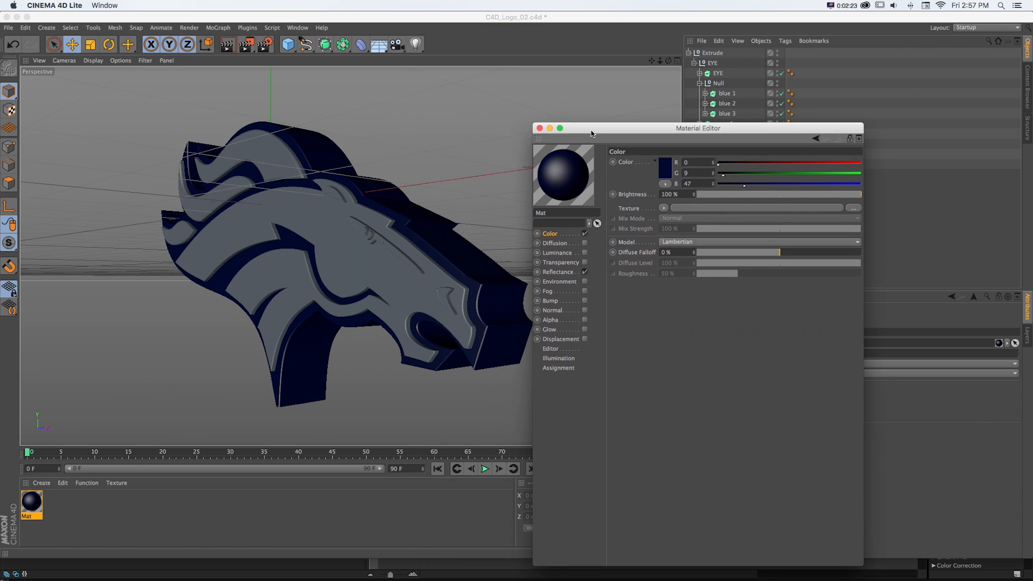
key(alt+r)
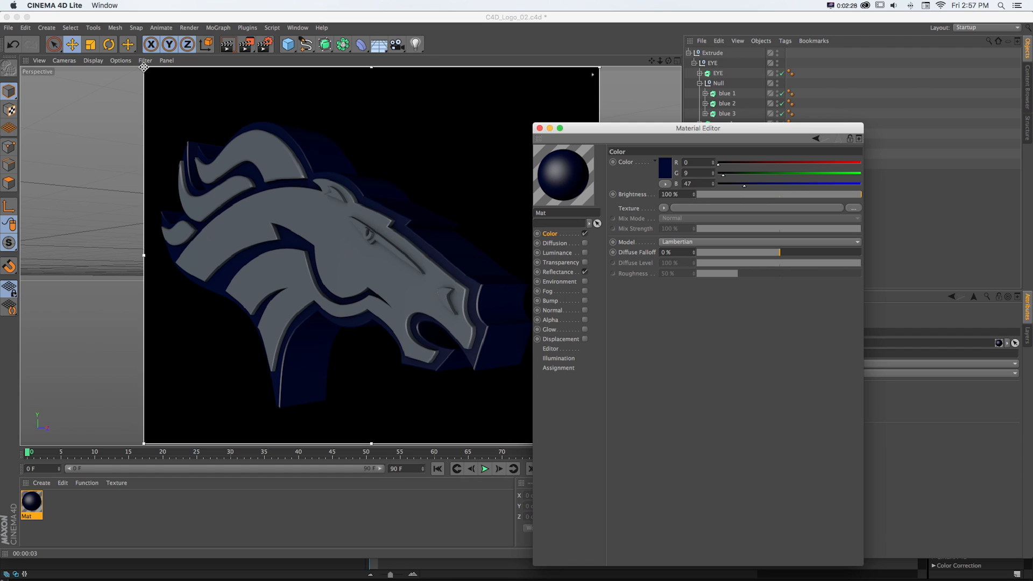
- Rename the material "Blue" and add a Reflection (Legacy) layer to its Reflectance channel
drag(563, 214, 446, 198)
text(Blue)
click(558, 271)
drag(588, 129, 565, 97)
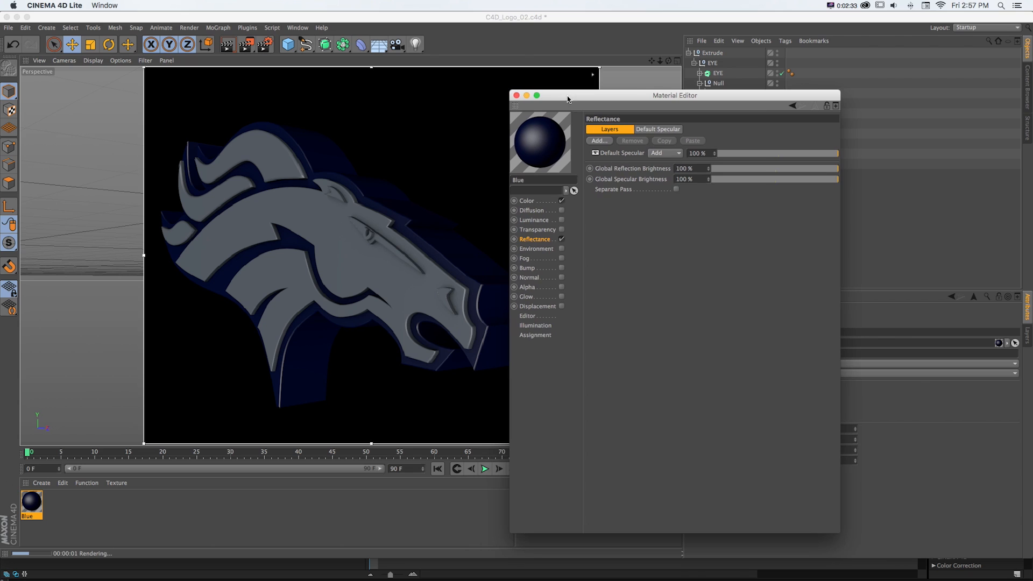
click(596, 142)
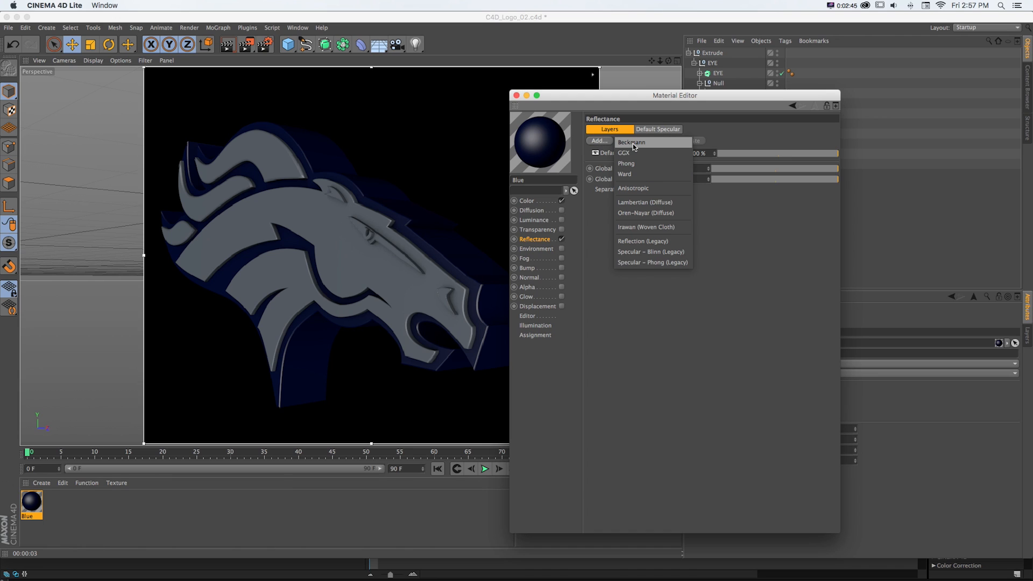
click(634, 245)
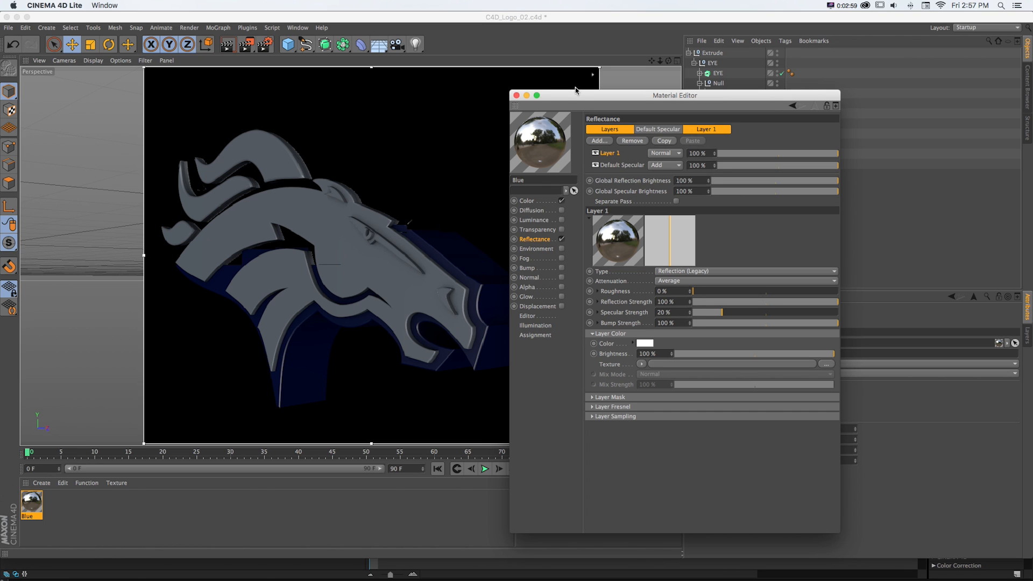
- Use a Fresnel texture as the layer mask of the Blue material's Layer 1 reflection
drag(578, 95, 671, 110)
mouse_move(661, 60)
mouse_down()
mouse_move(700, 60)
mouse_move(650, 61)
mouse_up()
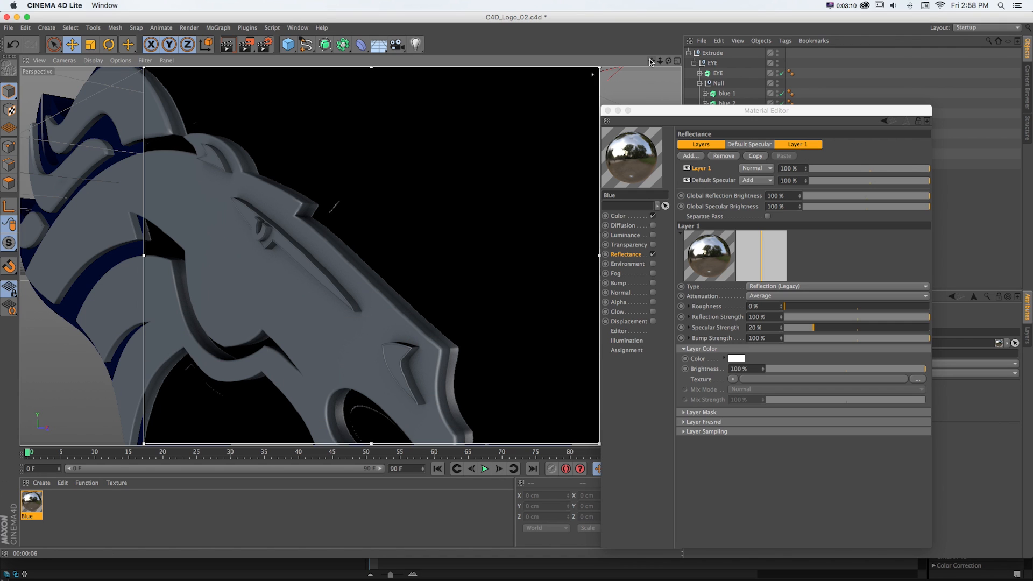
drag(680, 112, 650, 76)
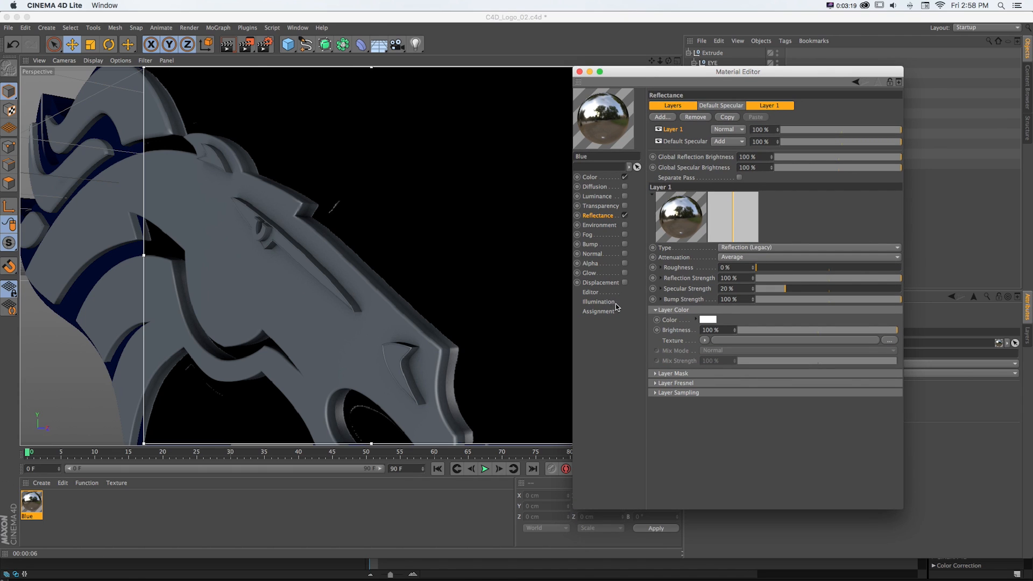
click(657, 374)
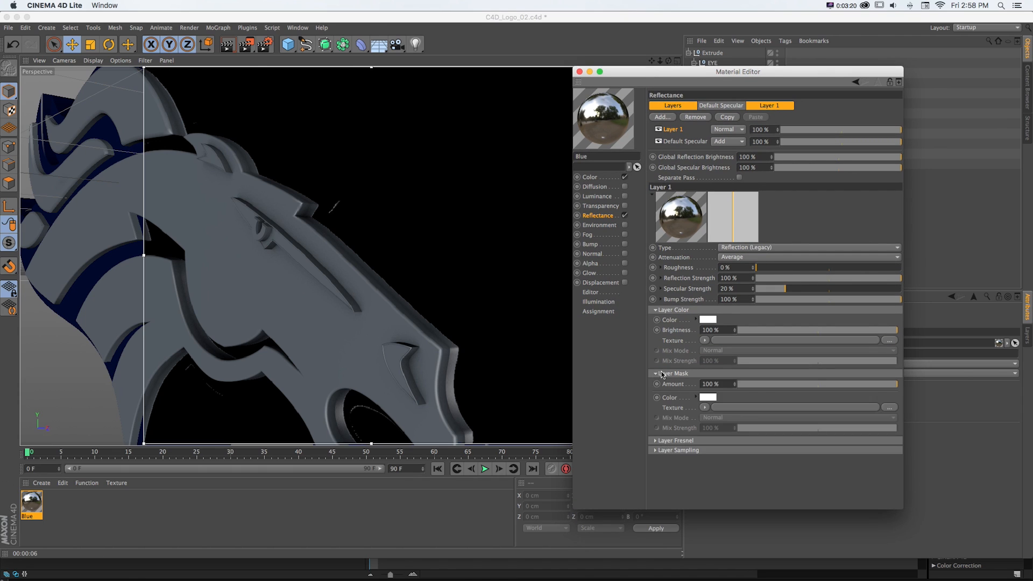
click(705, 409)
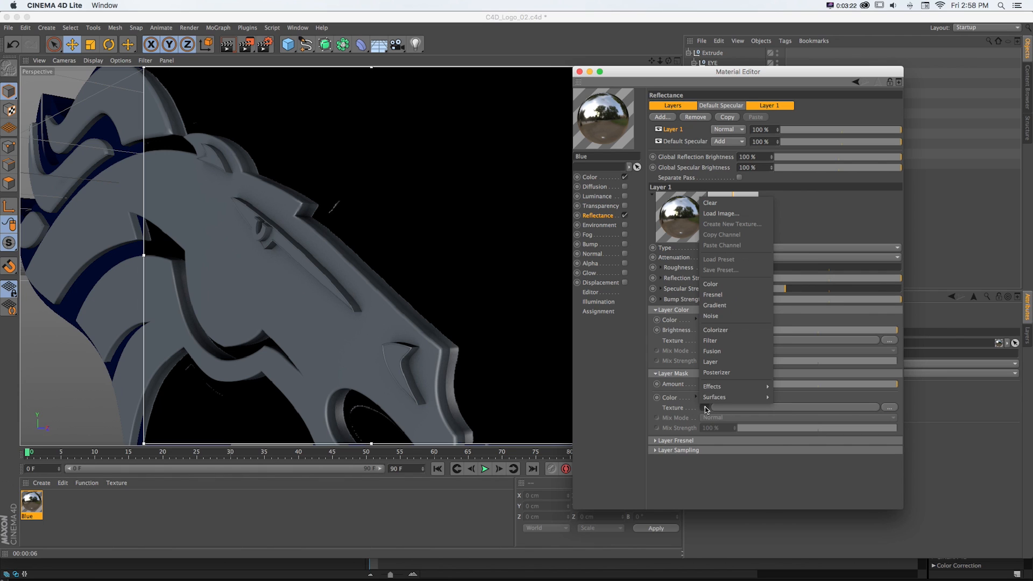
click(709, 302)
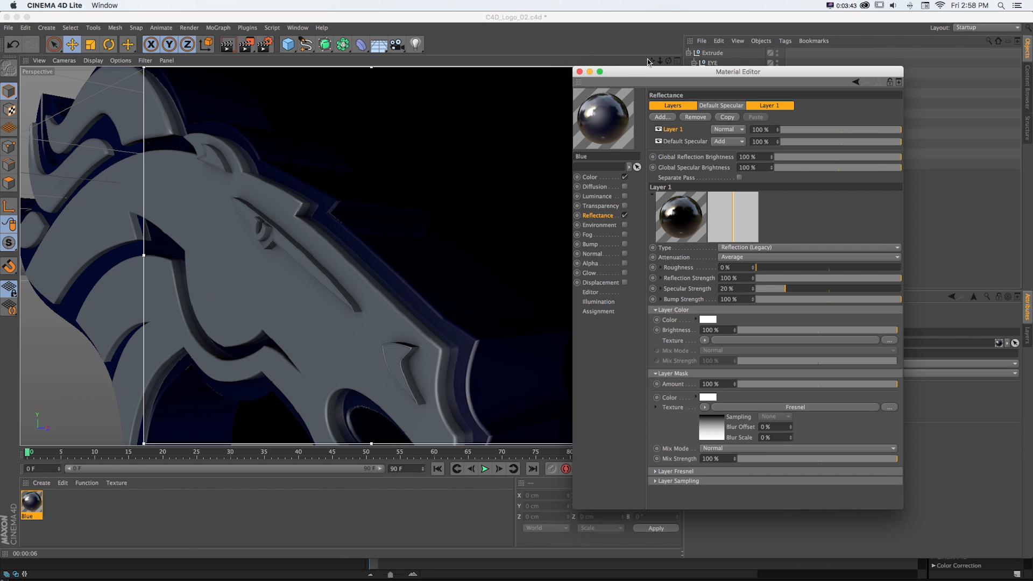
- Set the Default Specular layer to 4% falloff, 5% inner width and 34% specular strength, and refresh the render preview
mouse_move(660, 61)
mouse_down()
mouse_move(708, 61)
mouse_move(449, 3)
mouse_move(681, 59)
mouse_up()
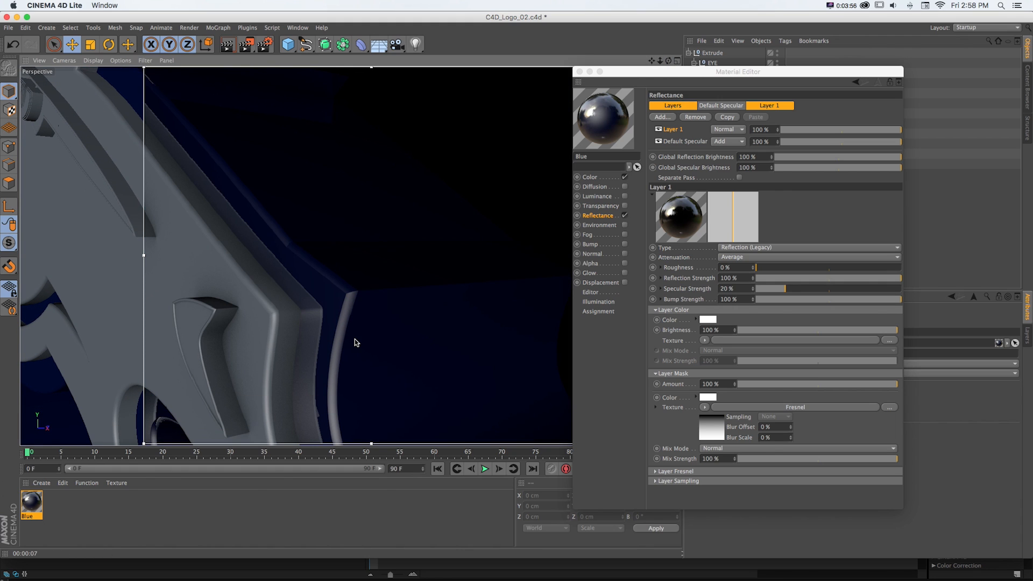
click(679, 143)
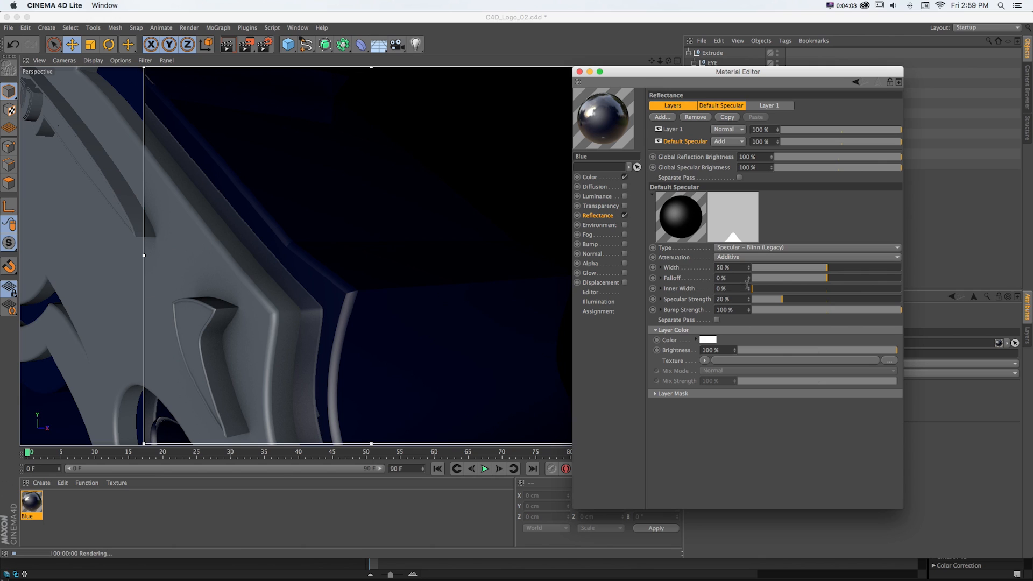
drag(748, 268, 749, 295)
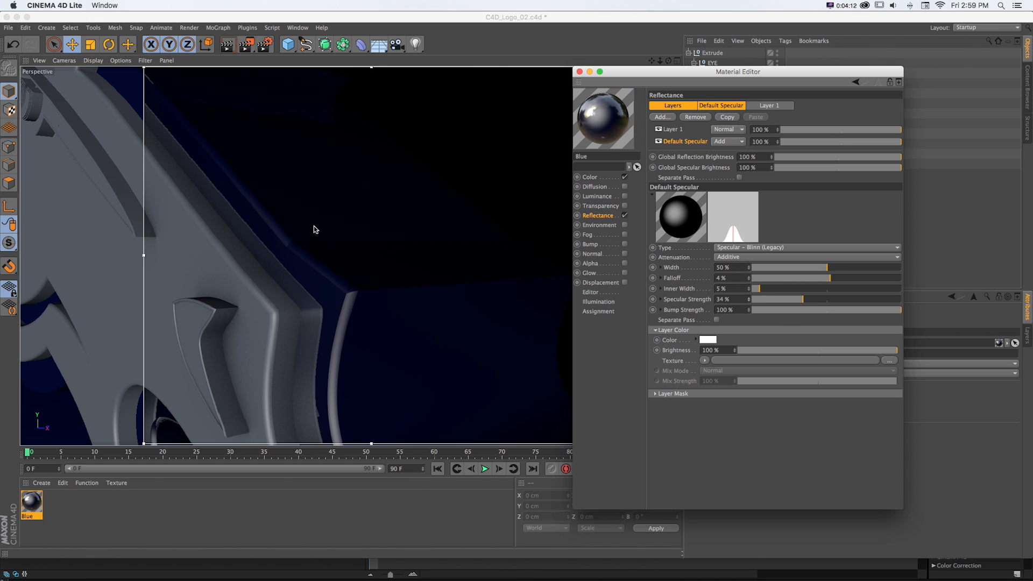
key(ctrl+r)
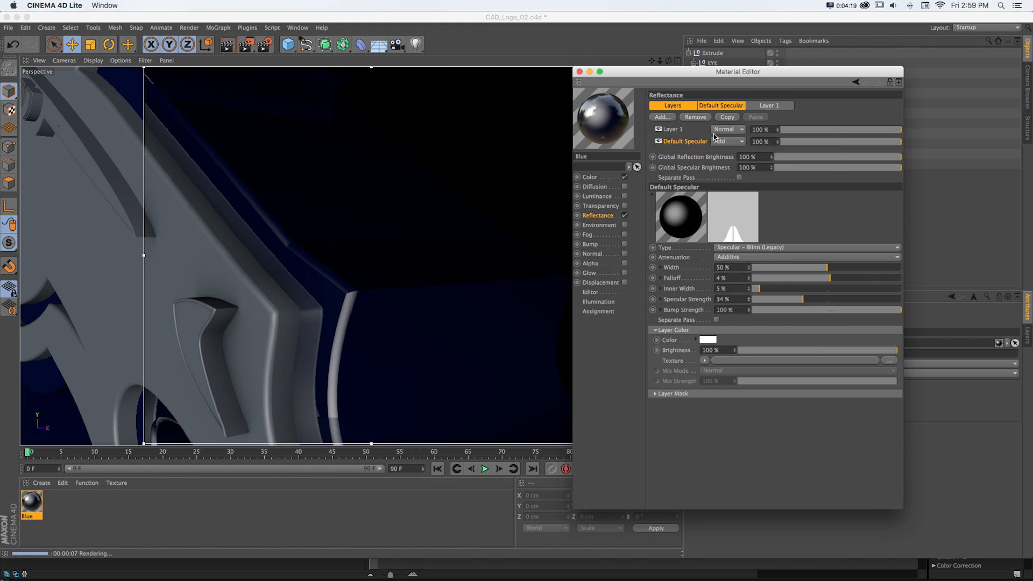
- Set the Layer 1 reflection's opacity to 74% and its roughness to 10%
click(673, 129)
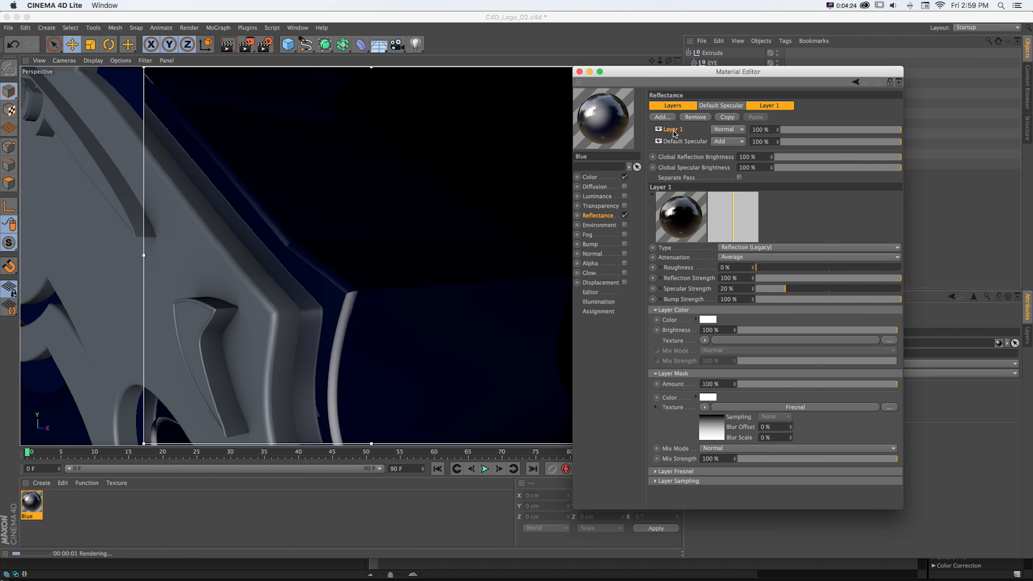
drag(776, 129, 776, 128)
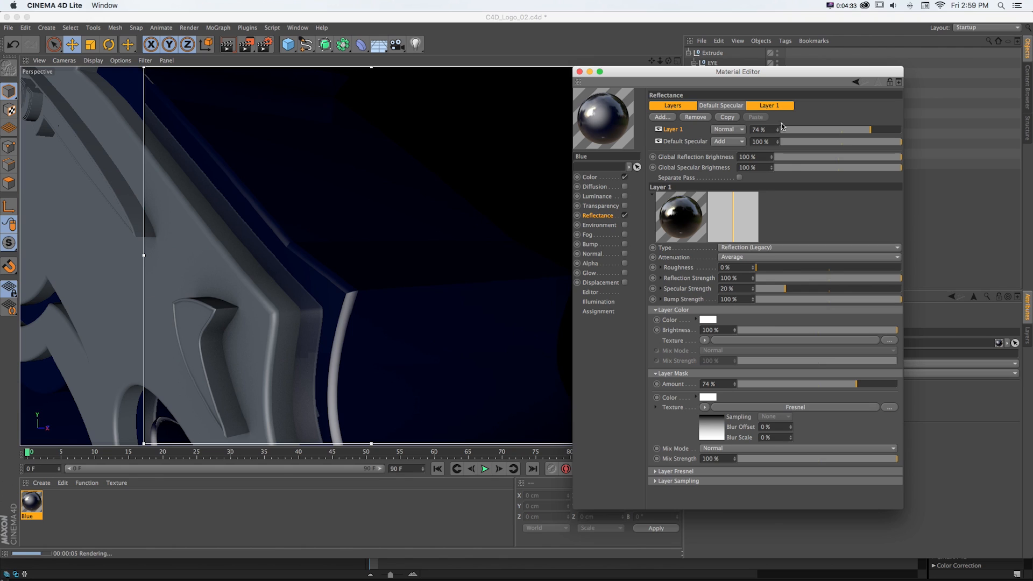
double_click(725, 267)
text(10)
key(Return)
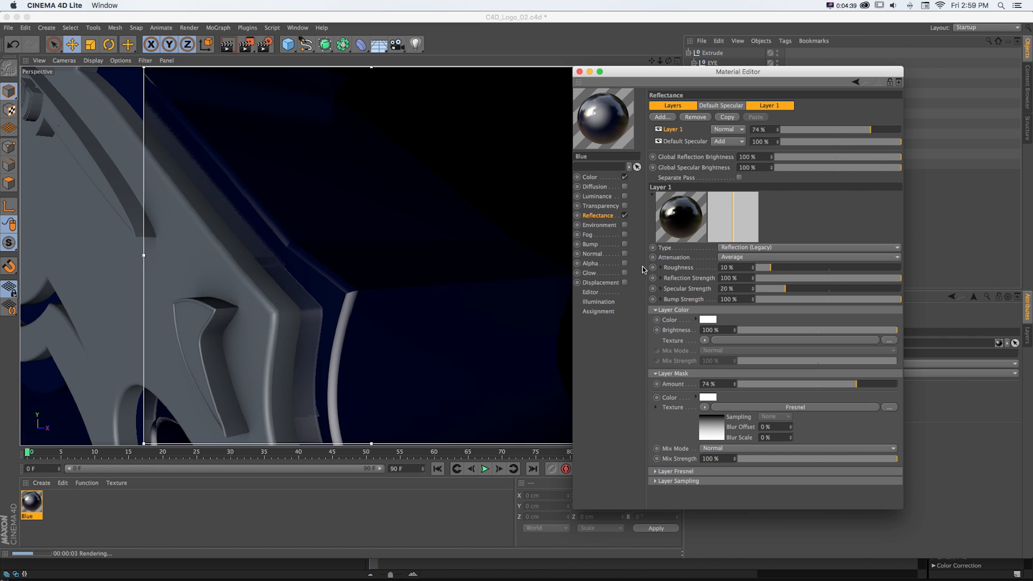
- Enable the Blue material's Bump channel and load a Noise shader as its texture
drag(658, 62, 651, 62)
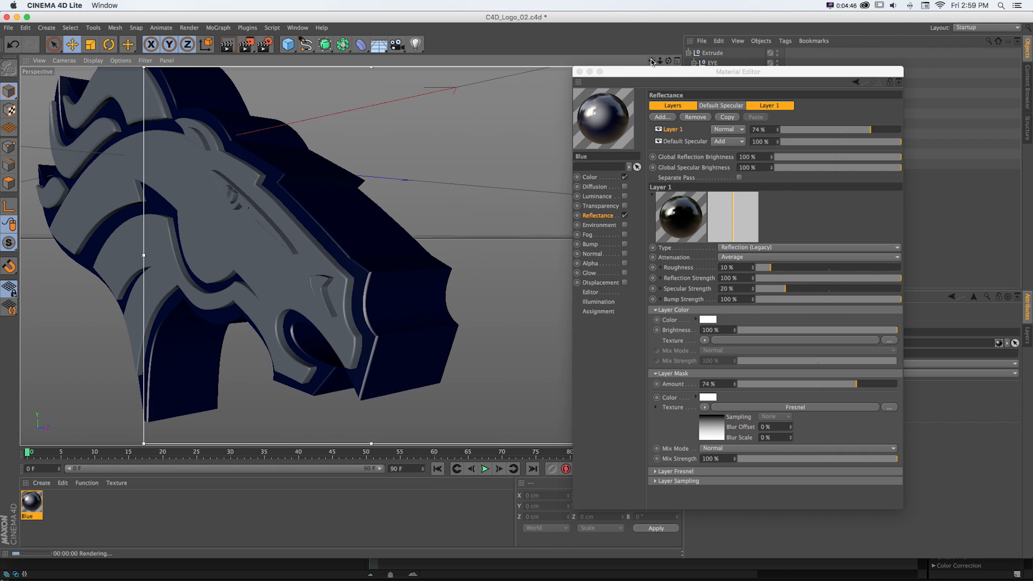
key(ctrl+r)
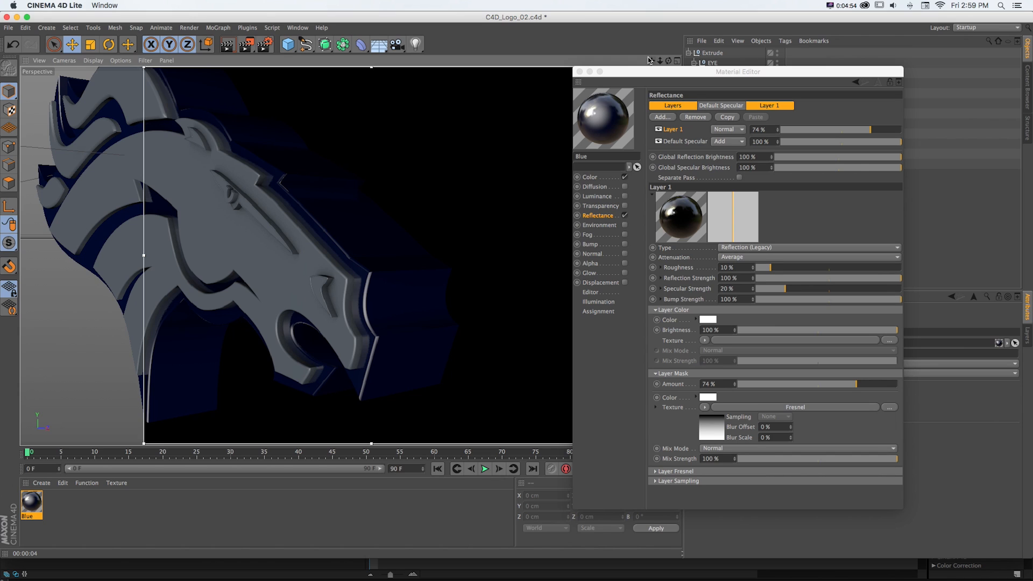
click(598, 246)
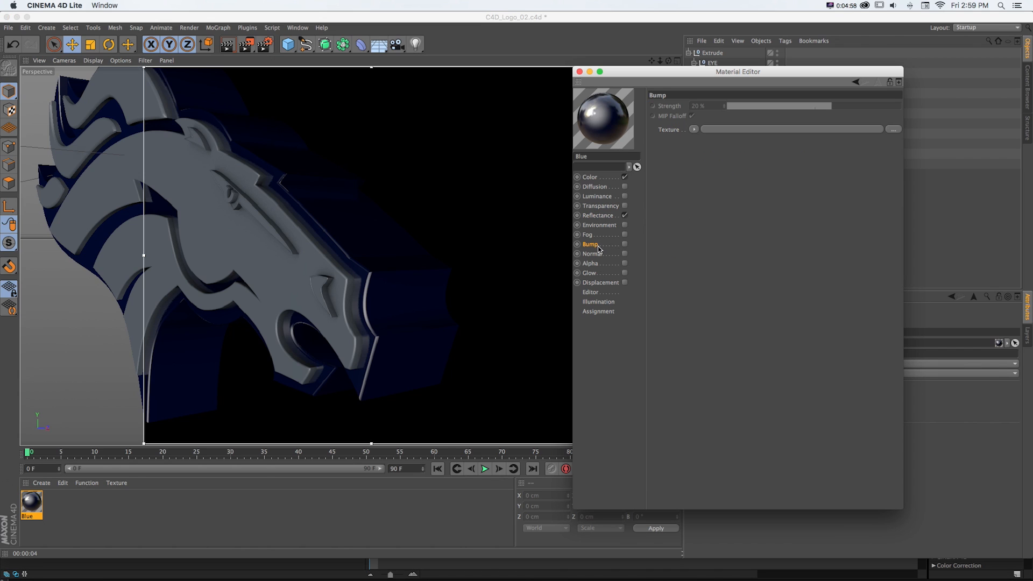
click(625, 244)
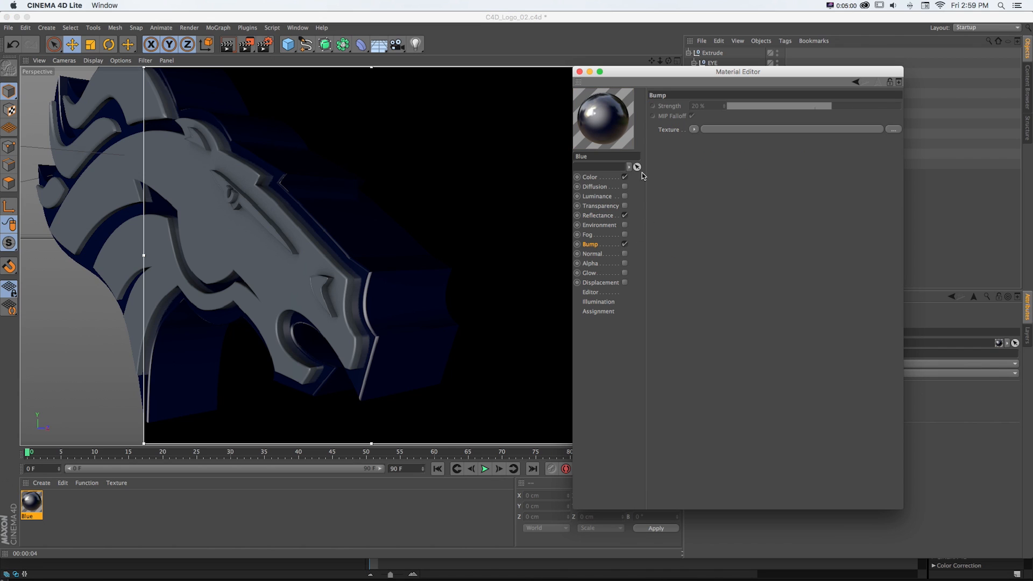
click(694, 130)
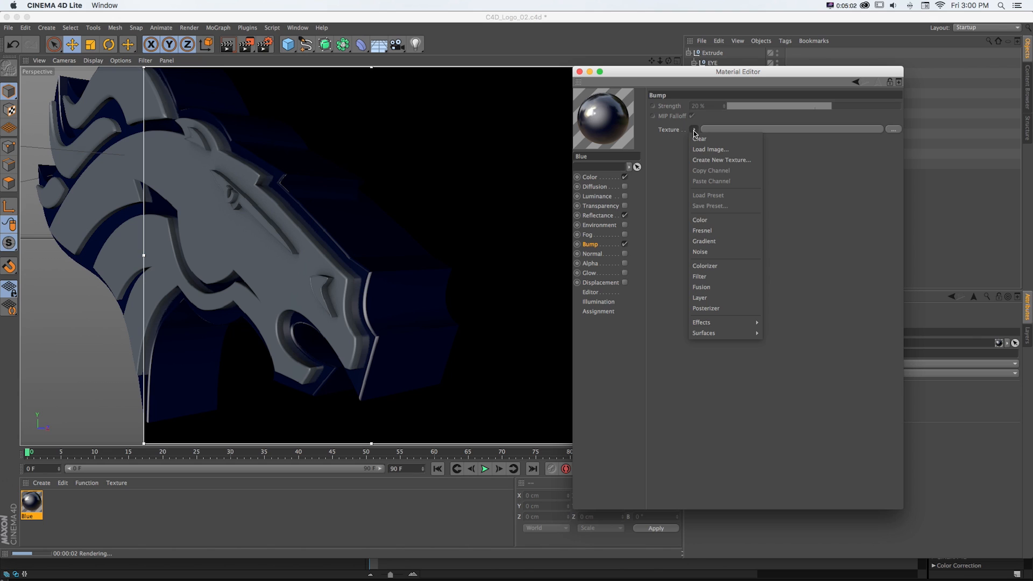
click(727, 250)
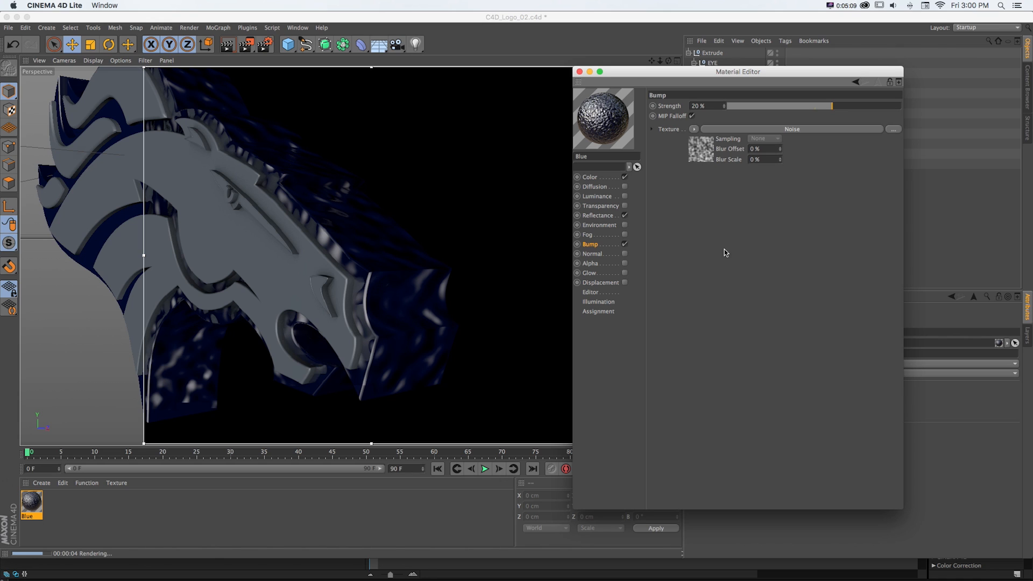
- Set the noise type of the Blue material's bump shader to Luka
click(771, 129)
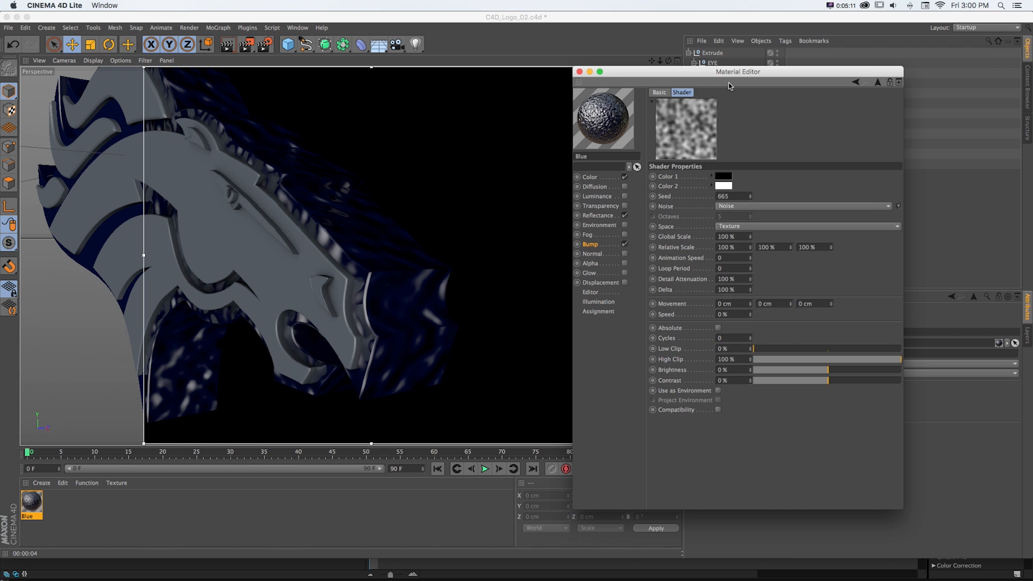
drag(726, 74, 707, 75)
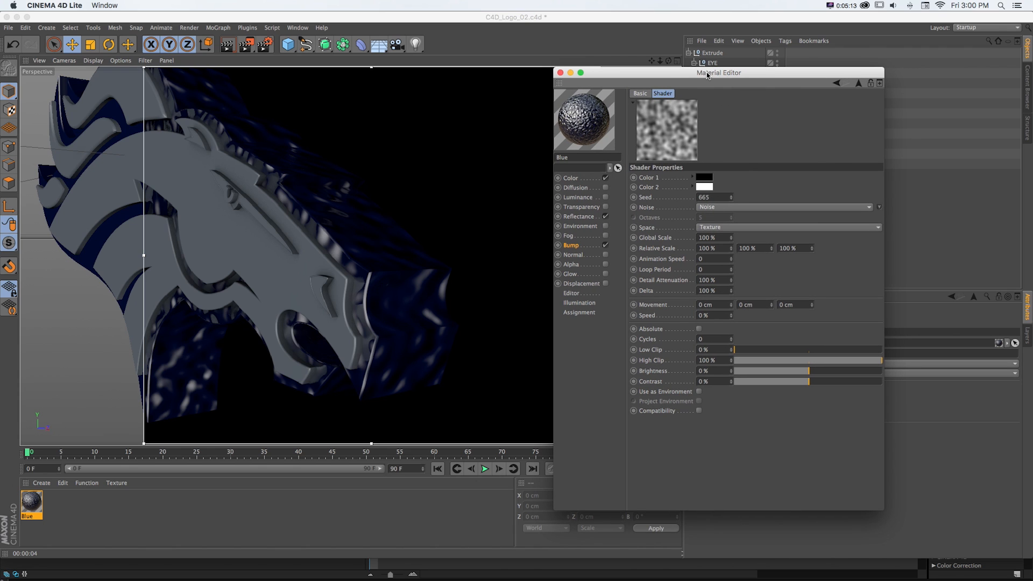
drag(707, 75, 682, 90)
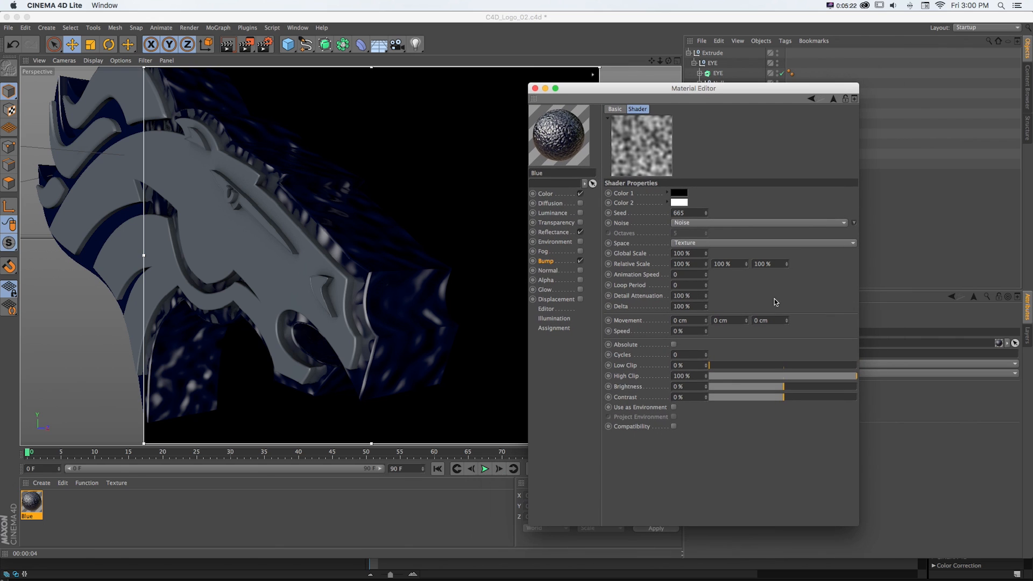
click(699, 225)
click(806, 203)
click(854, 223)
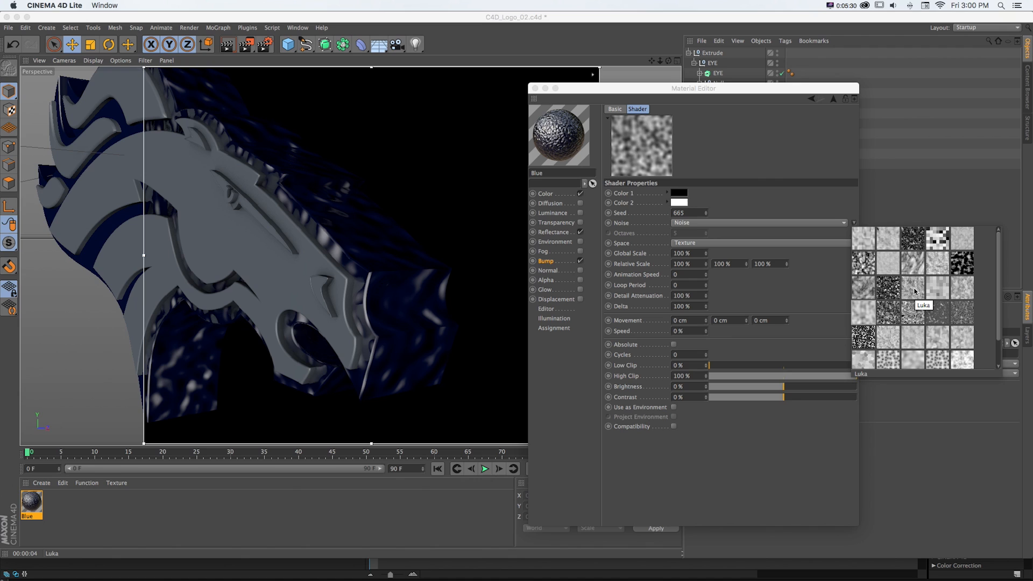
click(914, 291)
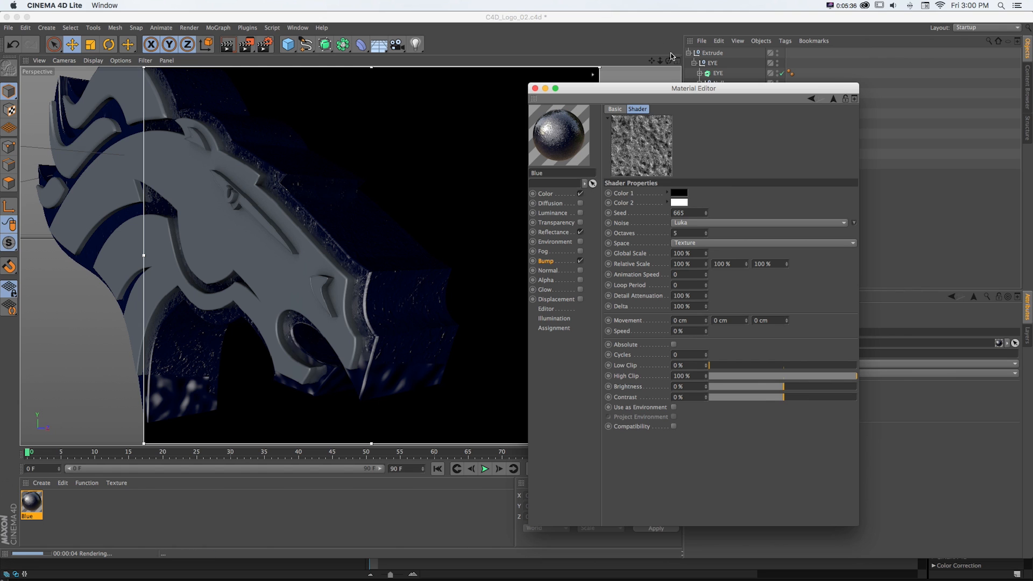
- Try a global scale of 500% for the Luka bump noise
drag(662, 62, 662, 63)
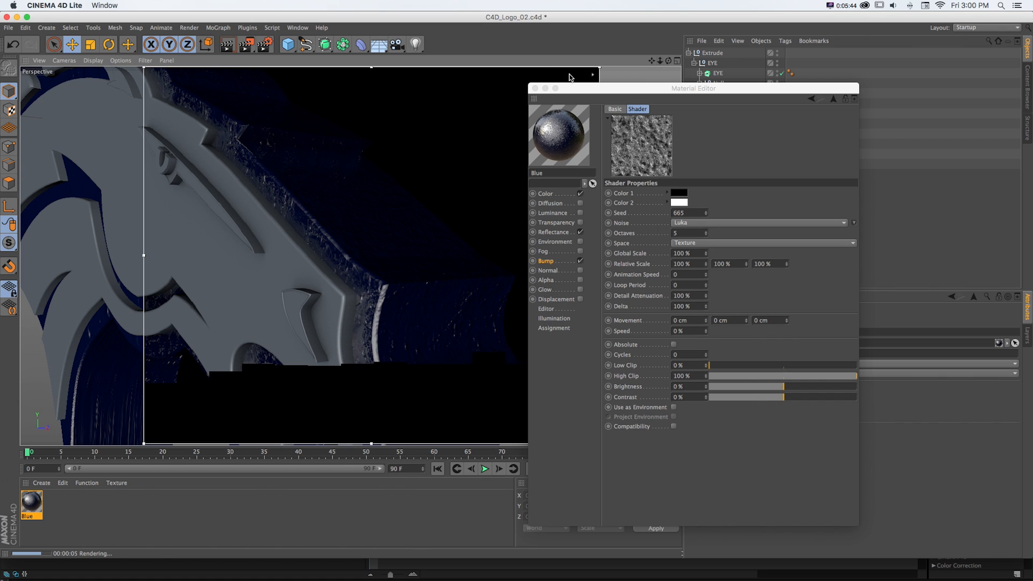
drag(565, 88, 649, 92)
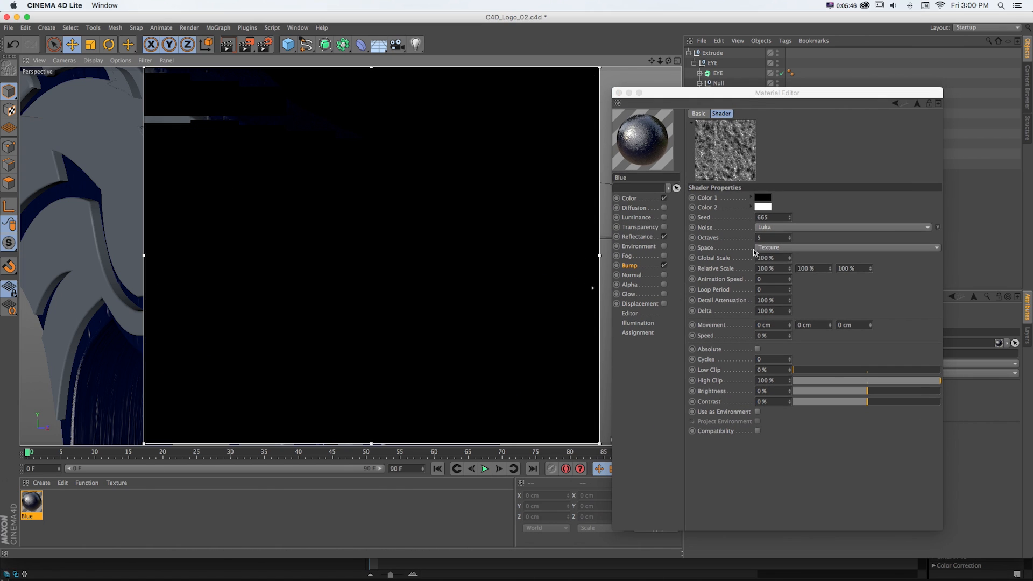
drag(764, 259, 738, 259)
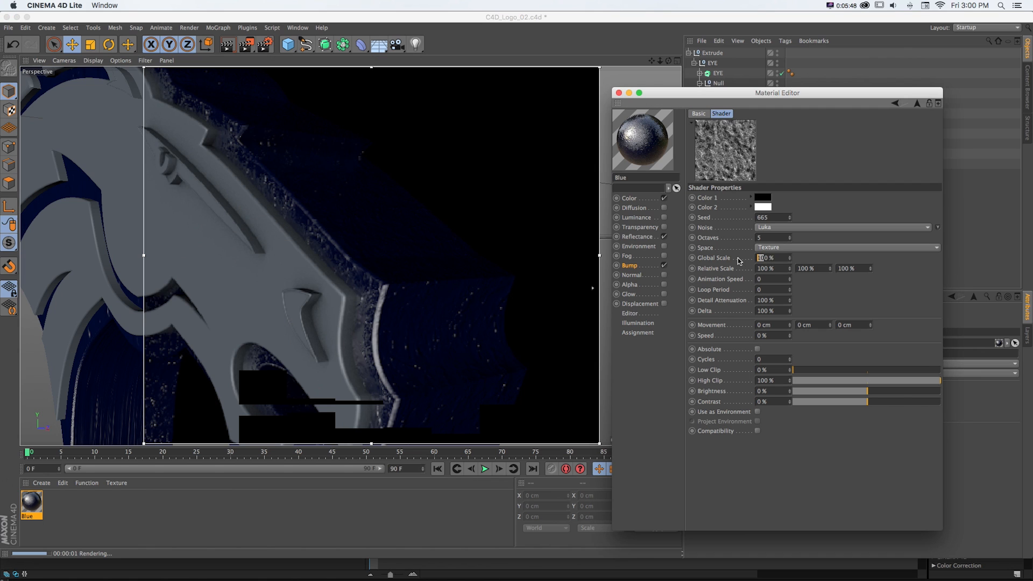
text(50)
key(Return)
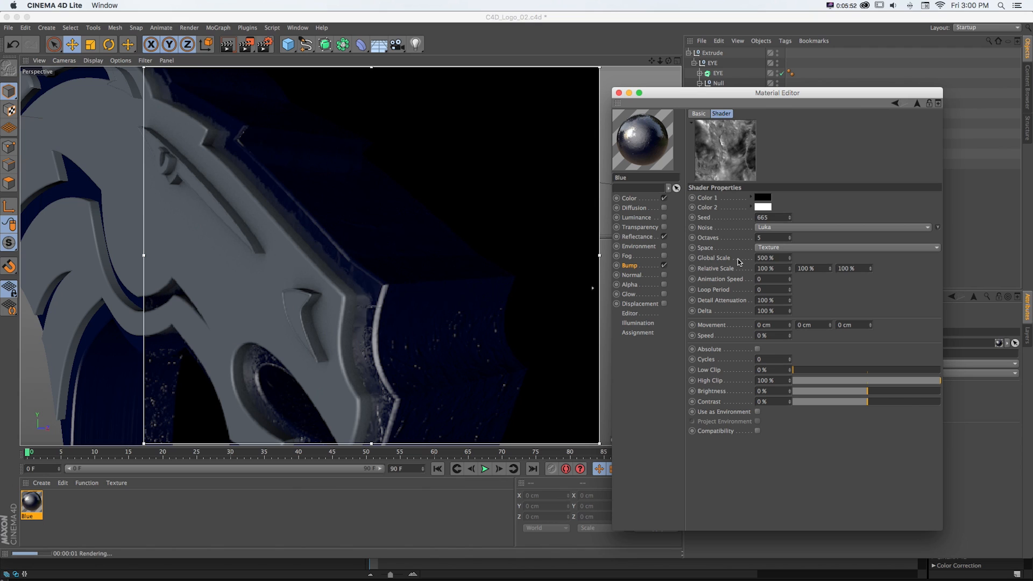
- Set the Luka bump noise's global scale to 50% and close the material settings
drag(781, 258, 715, 251)
text(50)
key(Return)
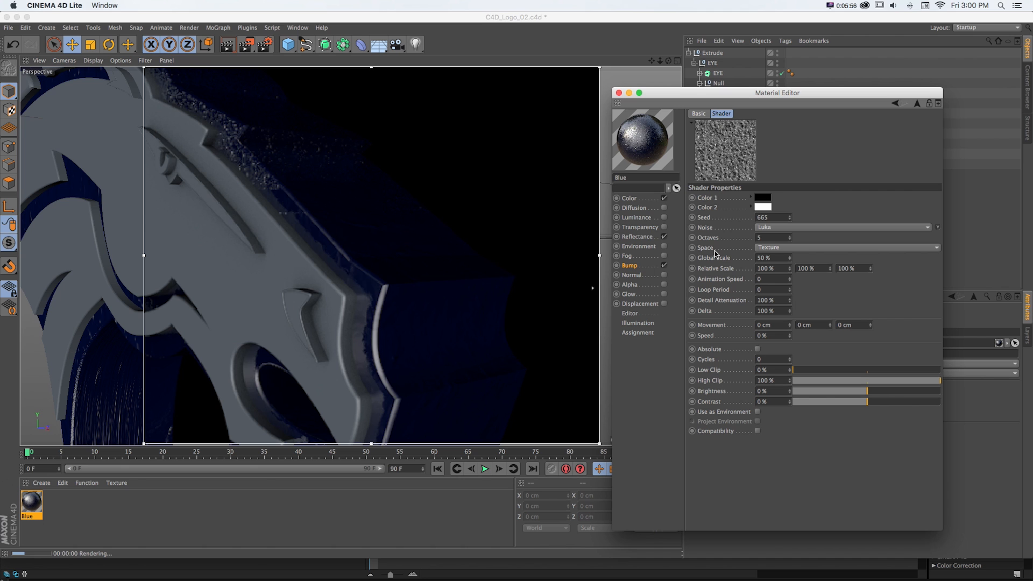
alt+drag(588, 153, 494, 190)
click(619, 93)
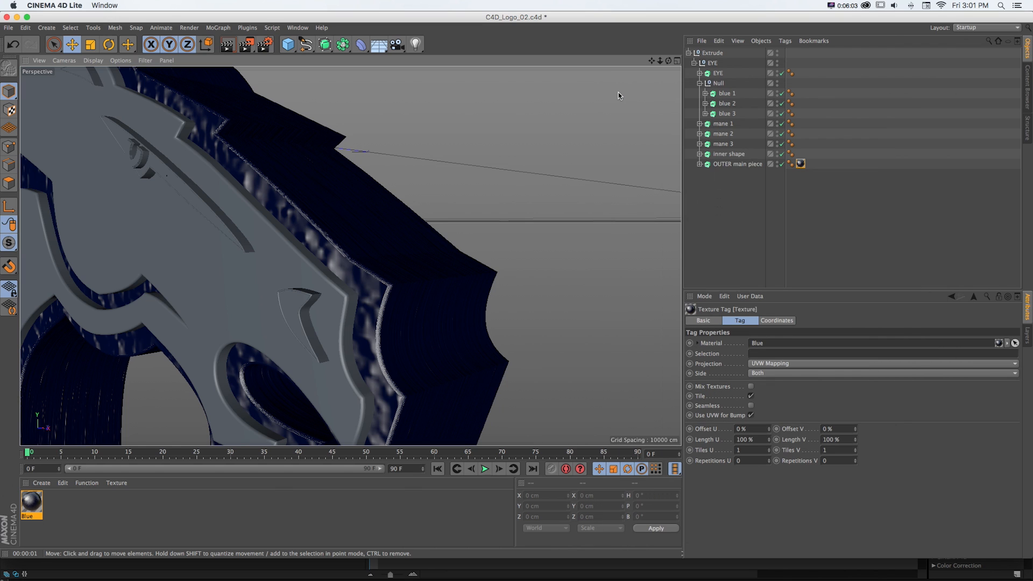
- Change the projection of the Blue texture tag on OUTER main piece to Cubic
click(32, 501)
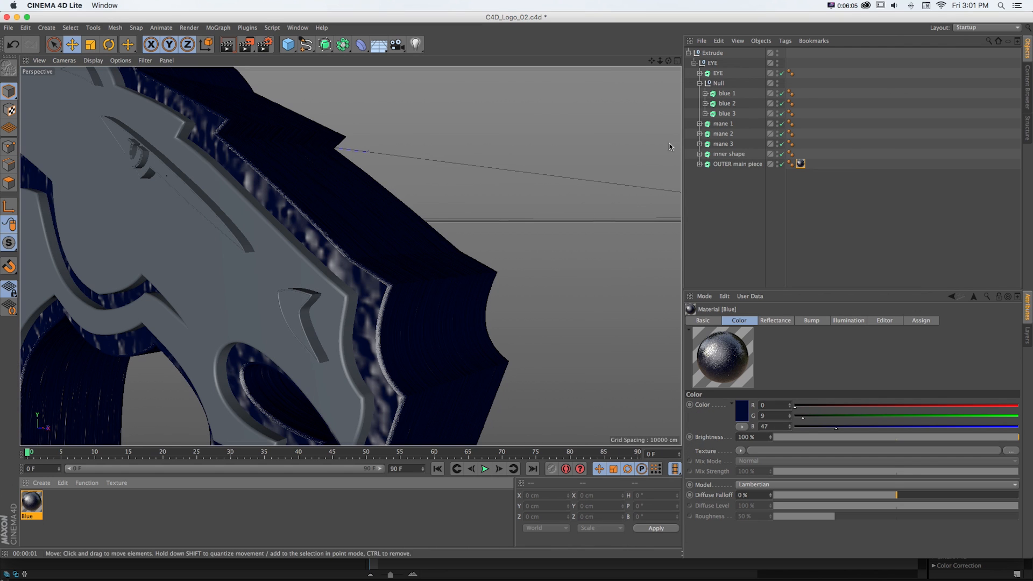
click(800, 164)
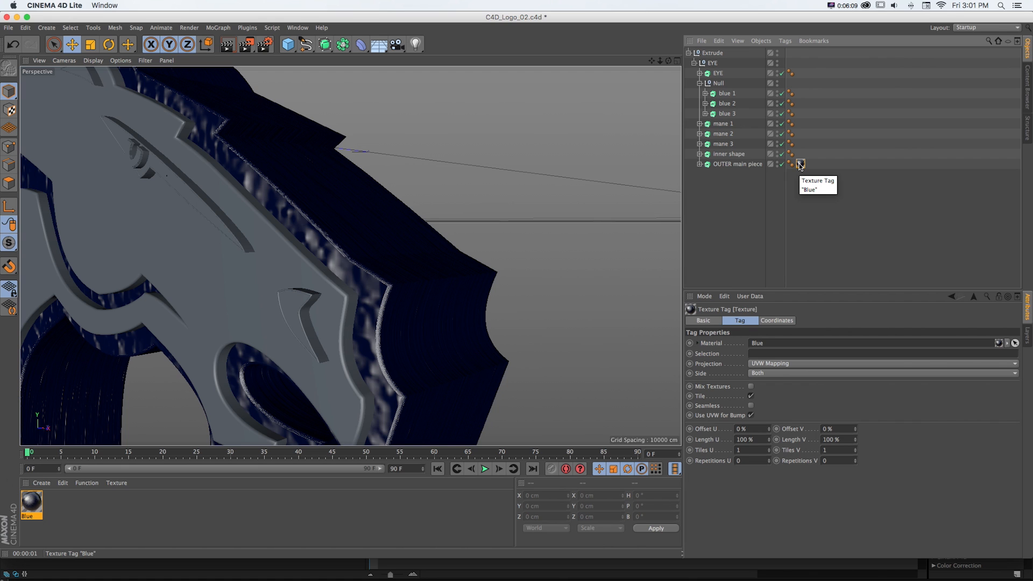
mouse_move(512, 212)
alt+mouse_down()
mouse_move(396, 221)
mouse_move(435, 220)
mouse_move(395, 213)
mouse_move(461, 215)
mouse_move(315, 211)
mouse_move(462, 203)
alt+mouse_up()
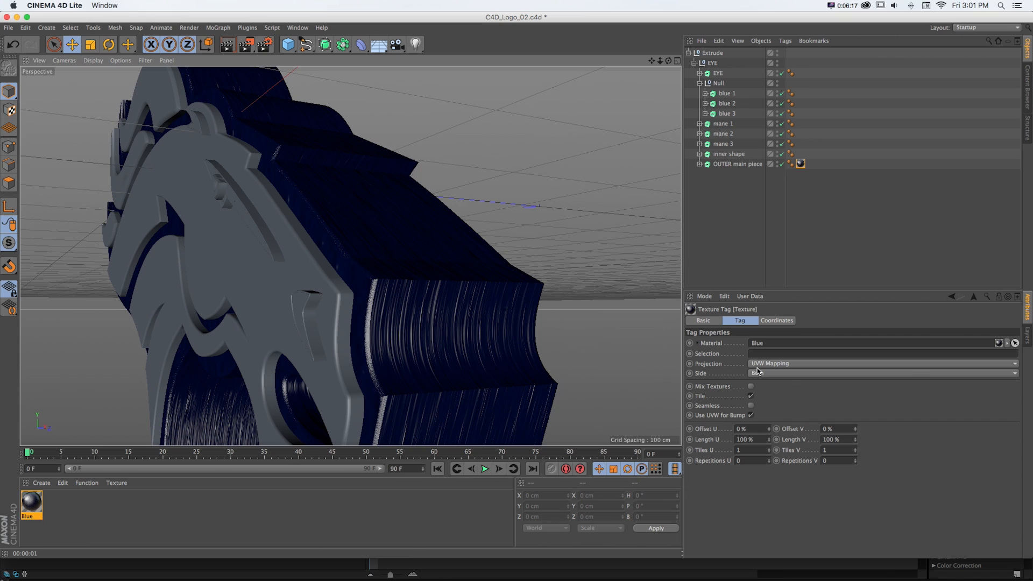
click(770, 364)
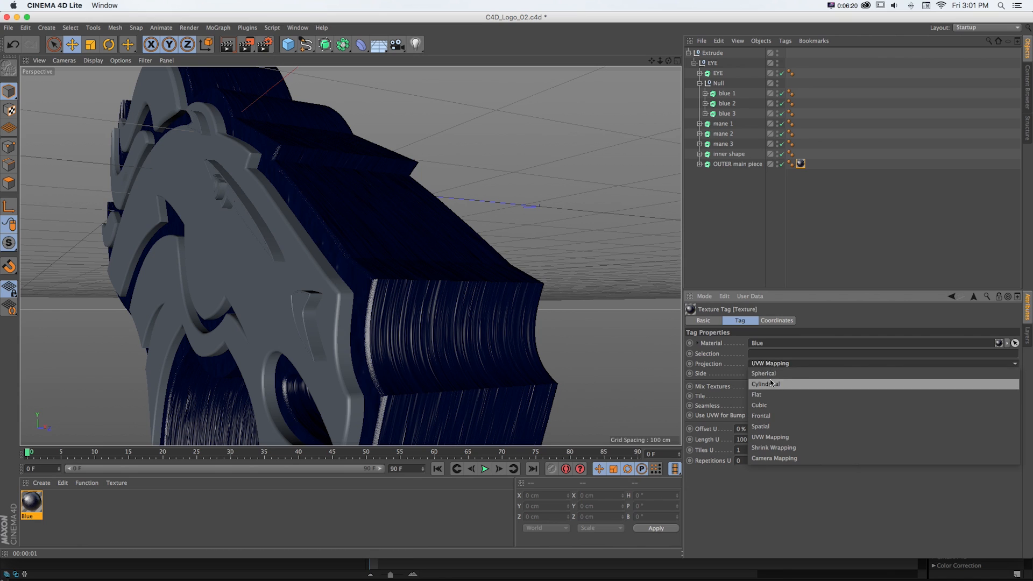
click(766, 406)
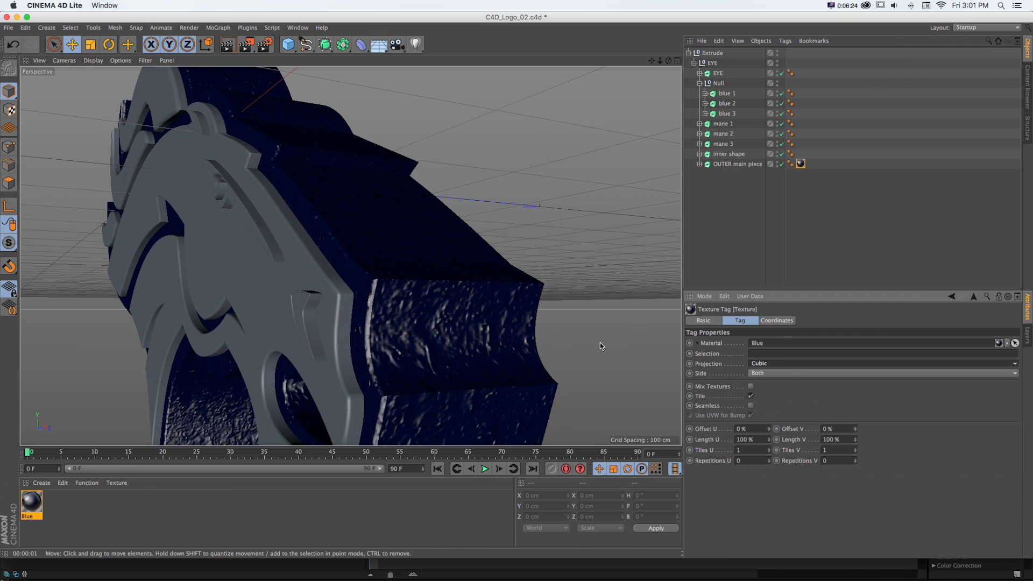
- Reopen the Blue material, set its bump strength to 10% and raise the interactive render preview's quality to maximum
mouse_move(583, 327)
alt+mouse_down()
mouse_move(432, 316)
mouse_move(597, 323)
alt+mouse_up()
drag(659, 64, 635, 65)
click(31, 505)
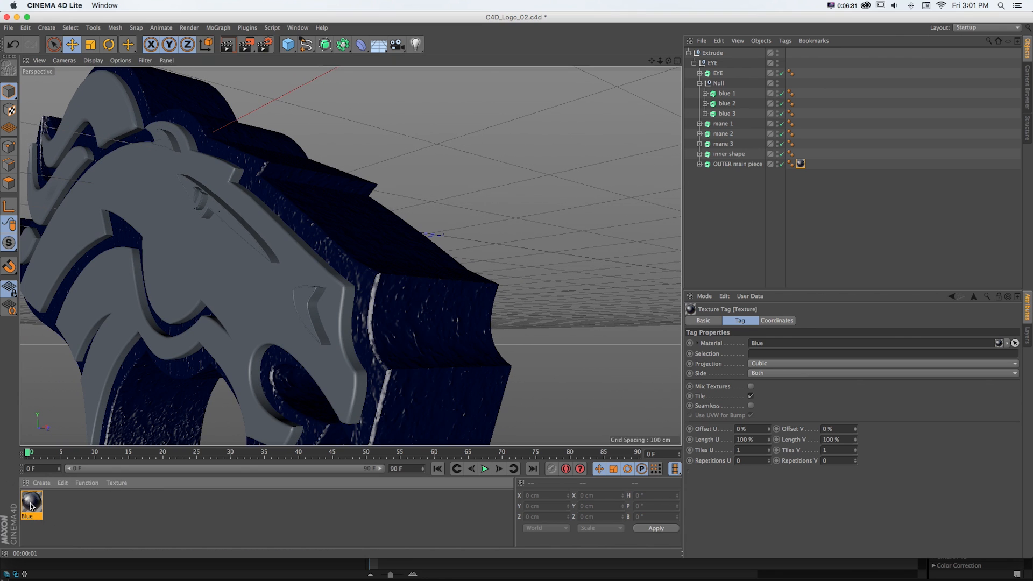
double_click(31, 505)
drag(288, 75, 670, 86)
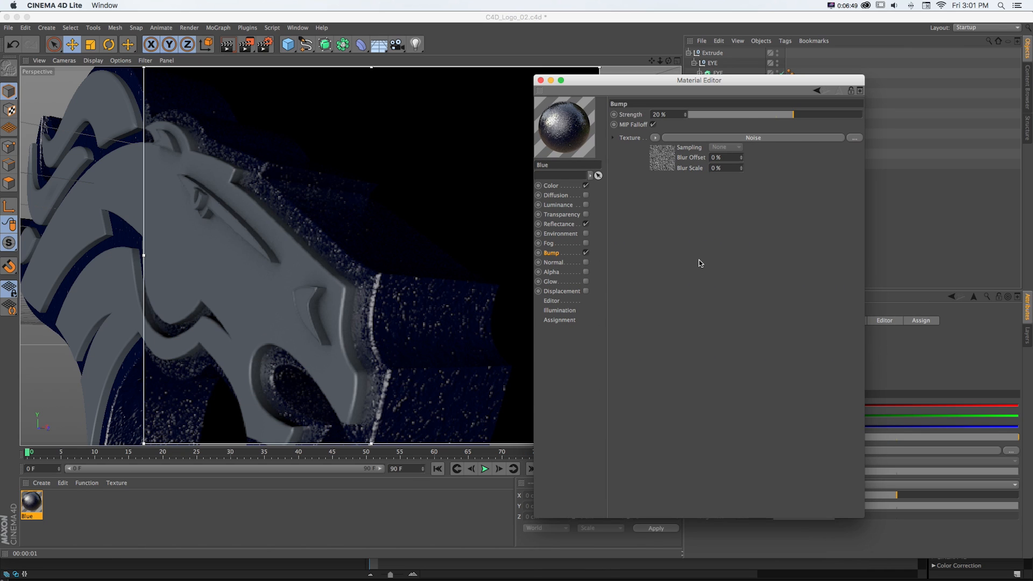
drag(669, 114, 671, 86)
text(10)
key(Return)
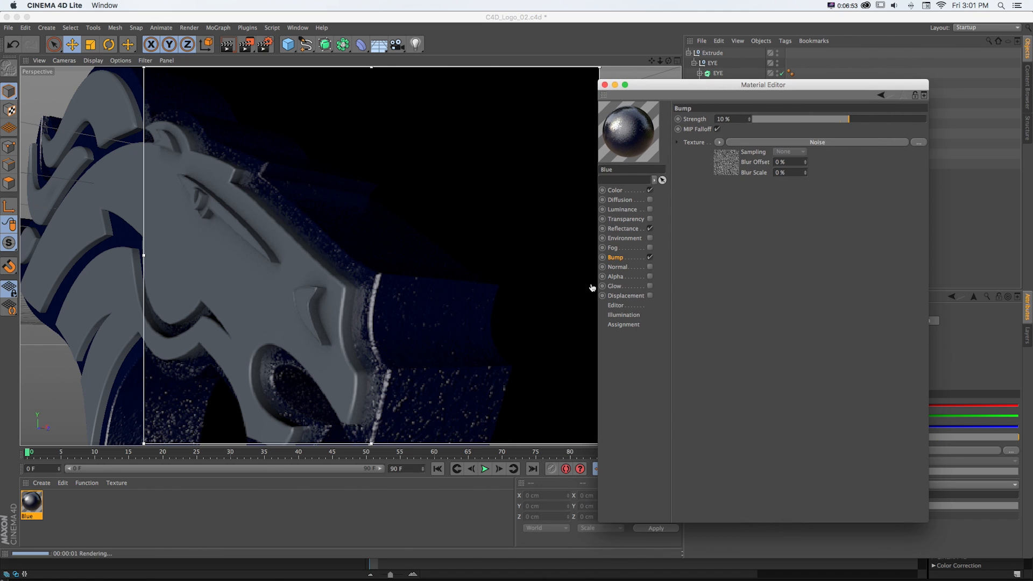
click(592, 288)
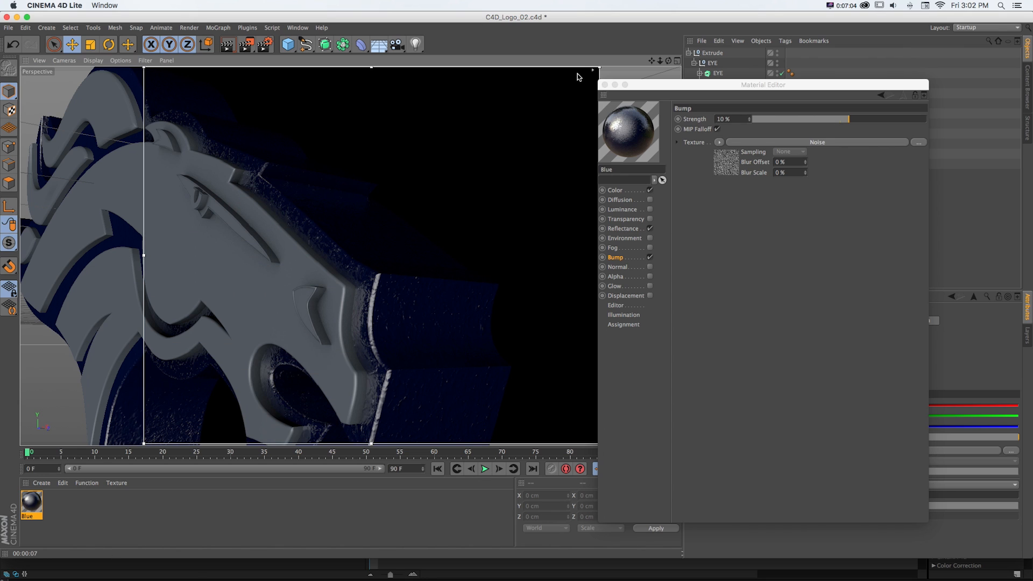
- Close the material settings, turn off the interactive render preview and save the project
click(604, 85)
key(alt+r)
drag(659, 60, 691, 52)
key(super+s)
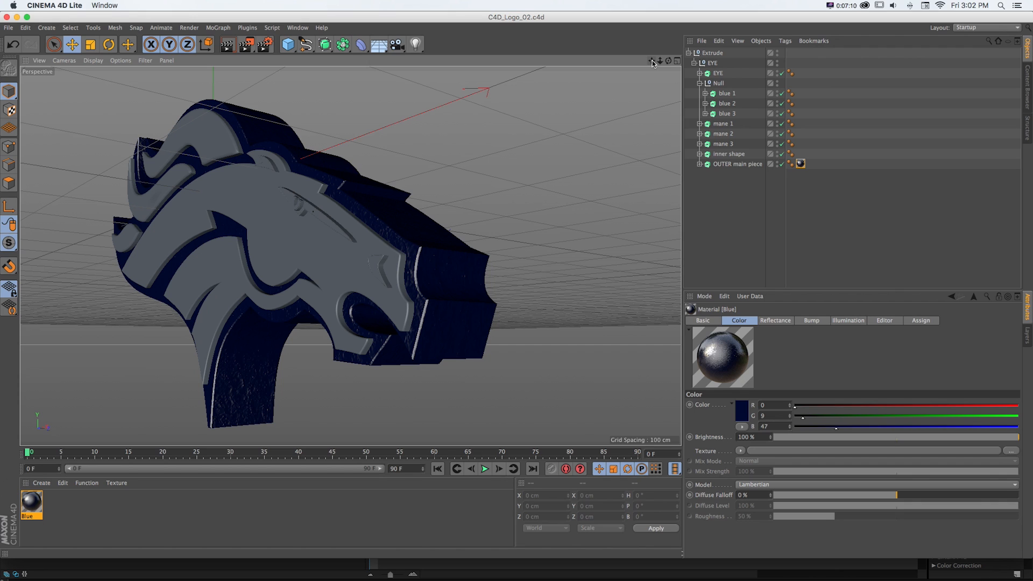
- Duplicate the Blue material and rename the copy "Orange"
click(800, 163)
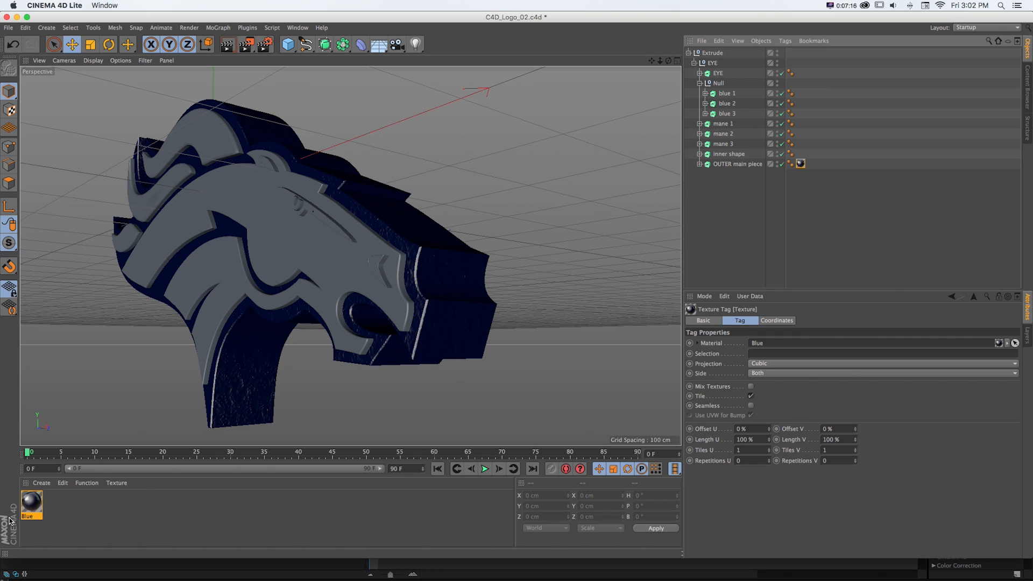
drag(28, 509, 57, 506)
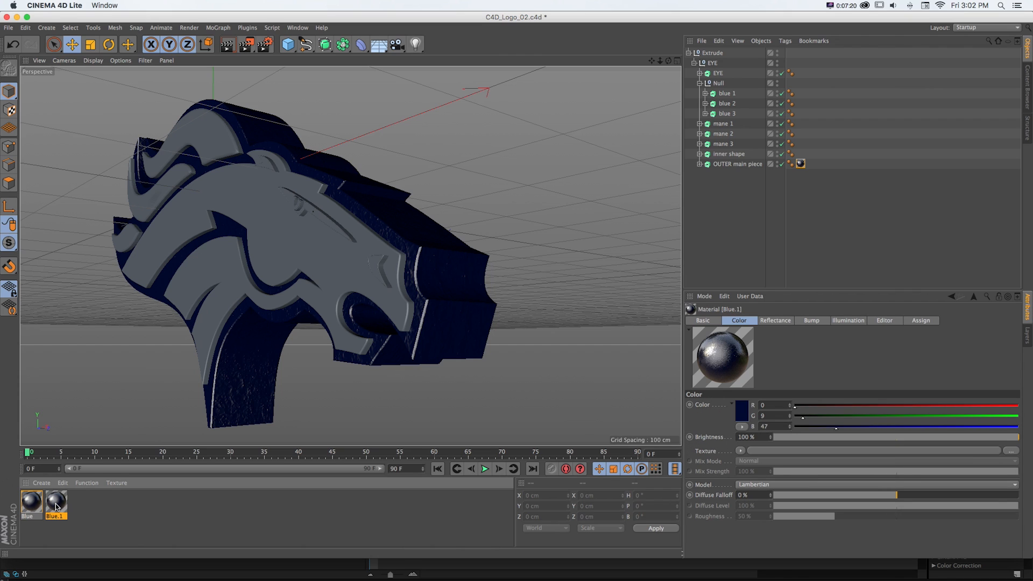
double_click(56, 503)
text(Orange)
key(Return)
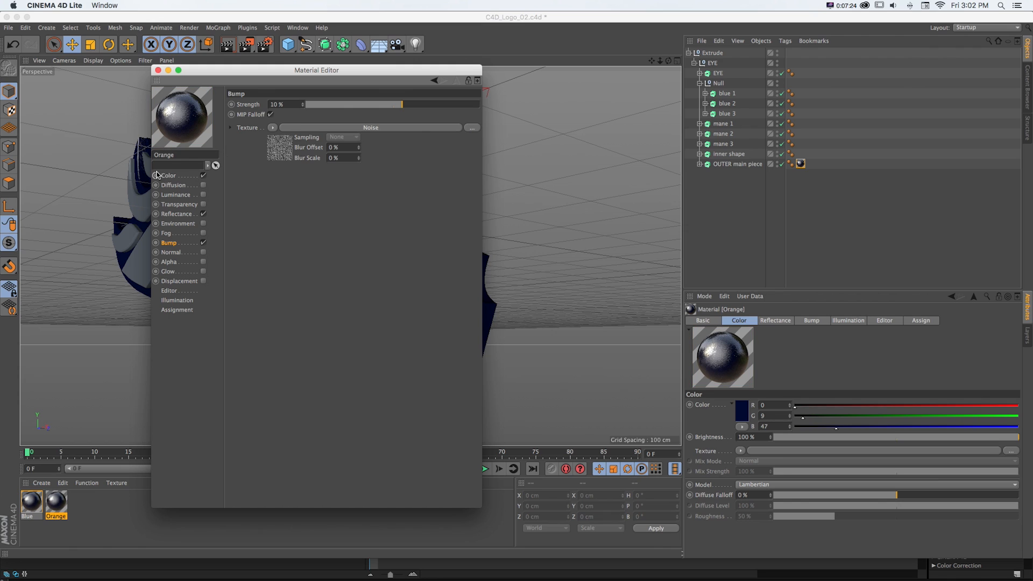
- Set the Orange material's color to RGB 220, 84, 0 and close its settings
click(168, 176)
click(285, 107)
click(270, 75)
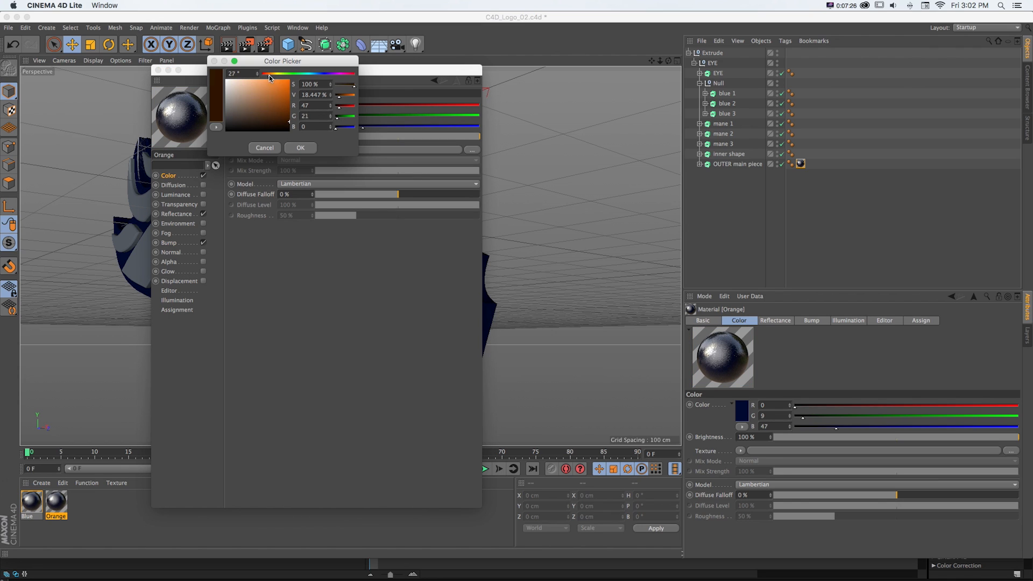
click(269, 75)
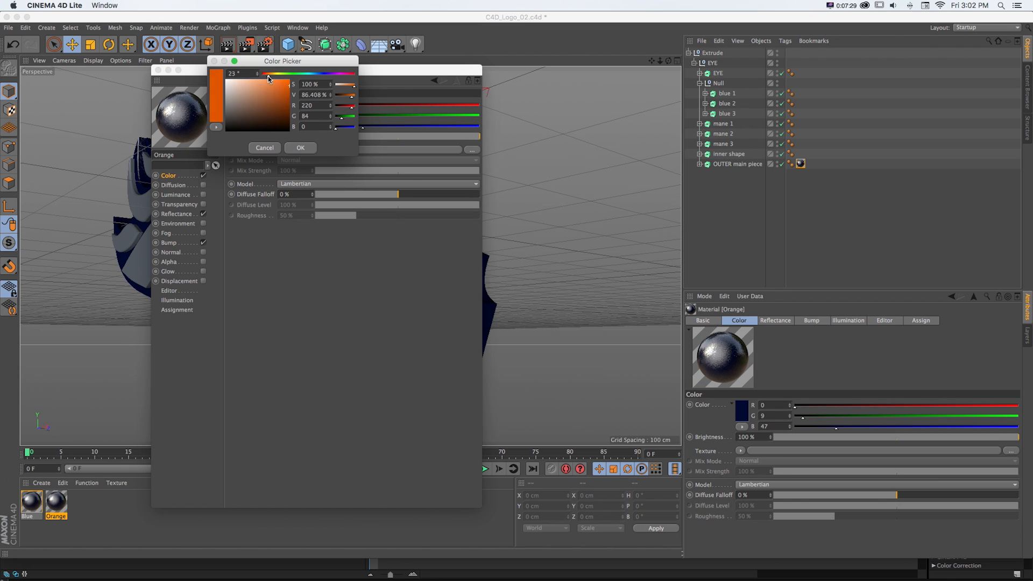
click(301, 149)
click(158, 70)
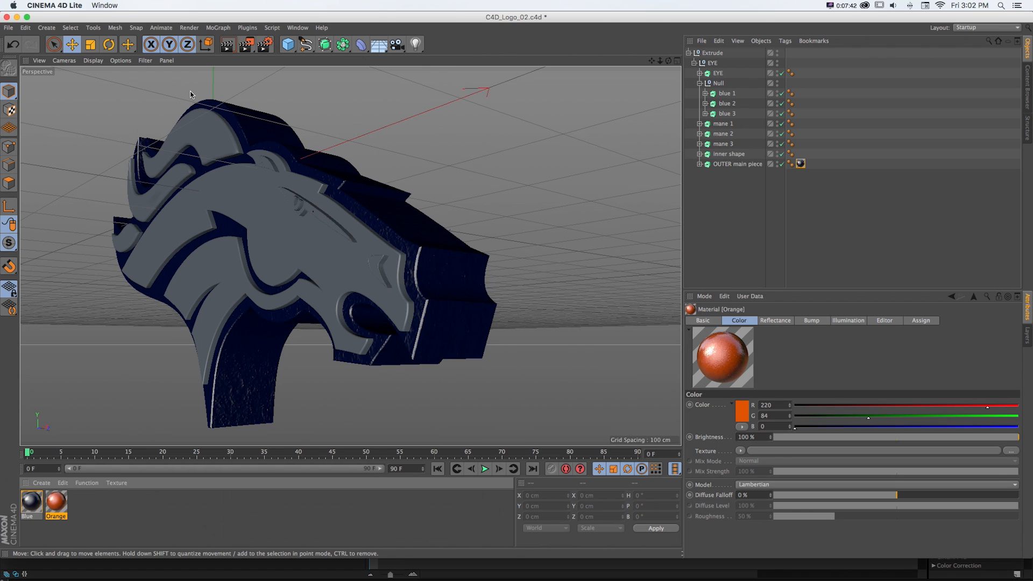
- Apply the Orange material to the mane 1, mane 2 and mane 3 pieces
drag(53, 500, 85, 512)
drag(833, 180, 834, 180)
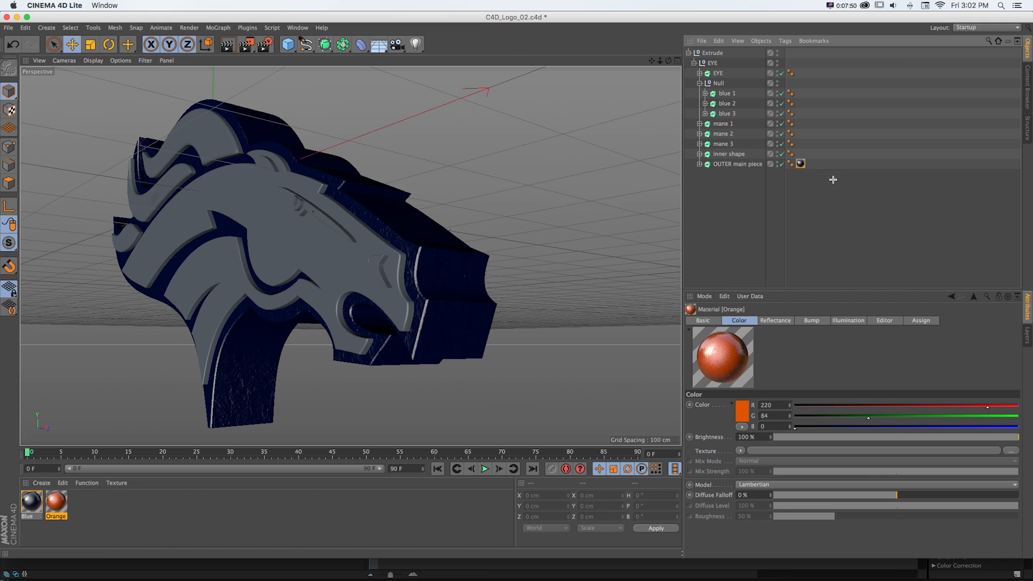
click(801, 164)
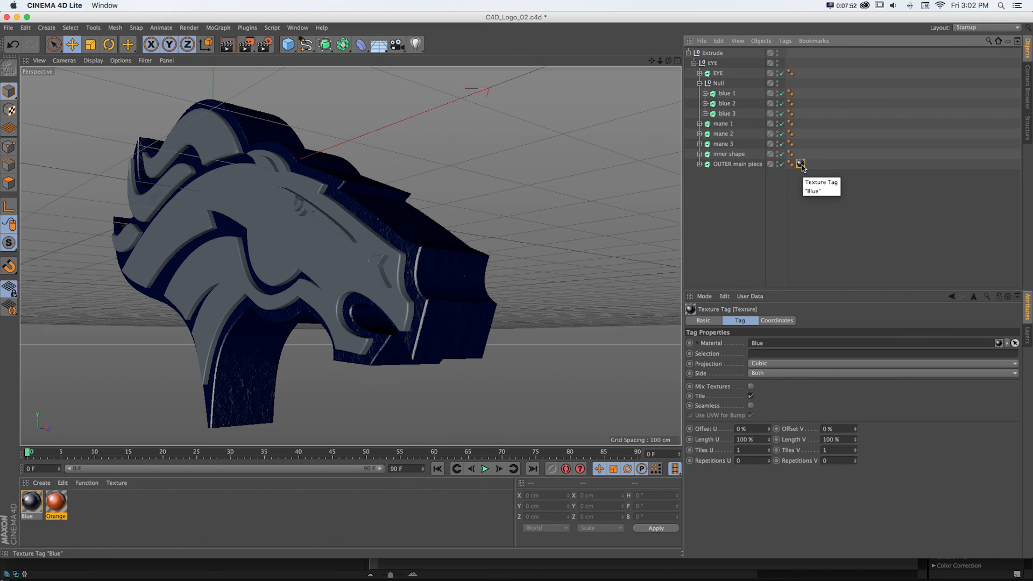
ctrl+drag(801, 165, 730, 146)
drag(60, 506, 789, 145)
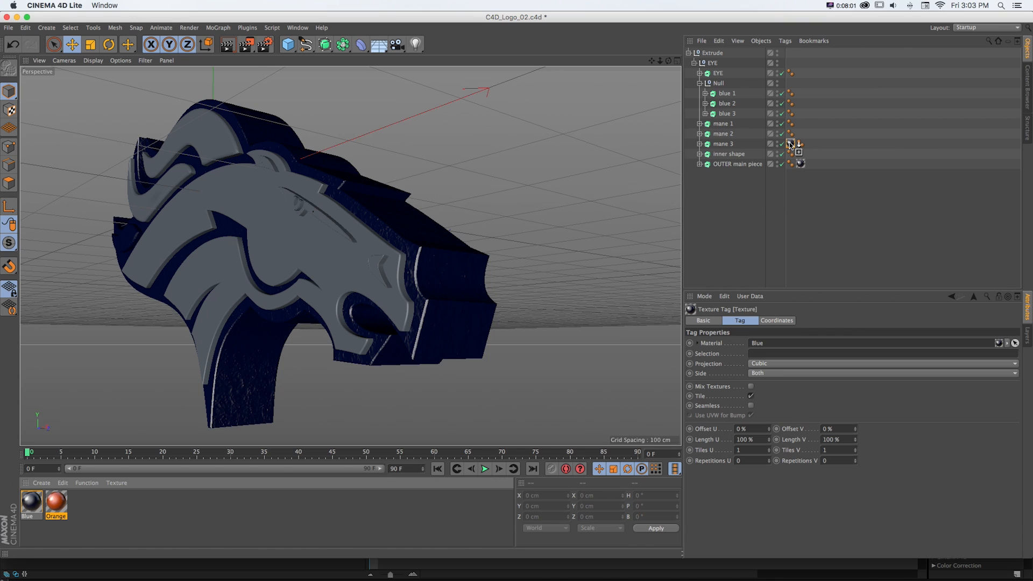
drag(790, 144, 800, 125)
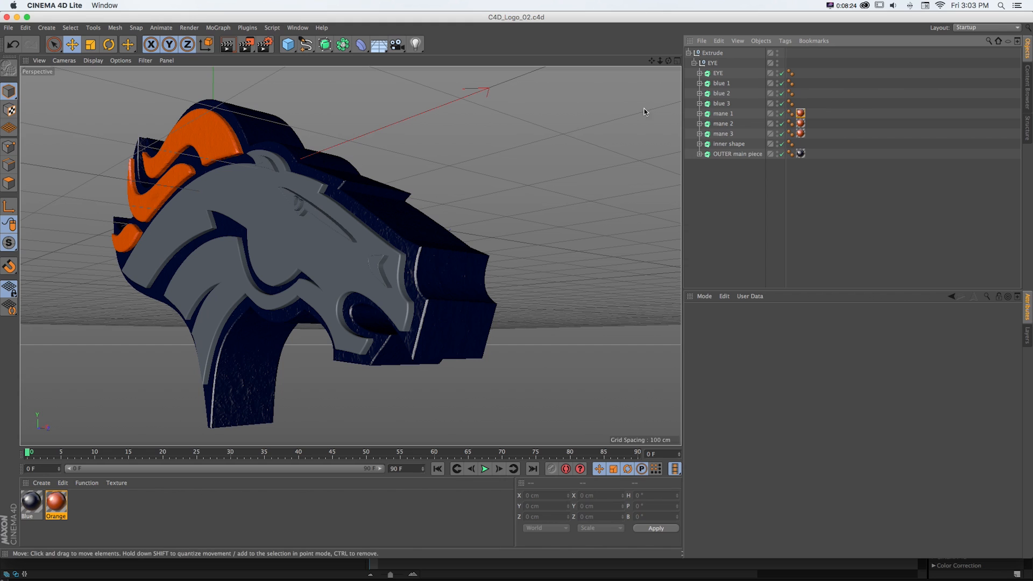
- Group blue 1, blue 2 and blue 3 under a null and copy the Blue texture tag from OUTER main piece onto it
click(719, 84)
shift+click(720, 101)
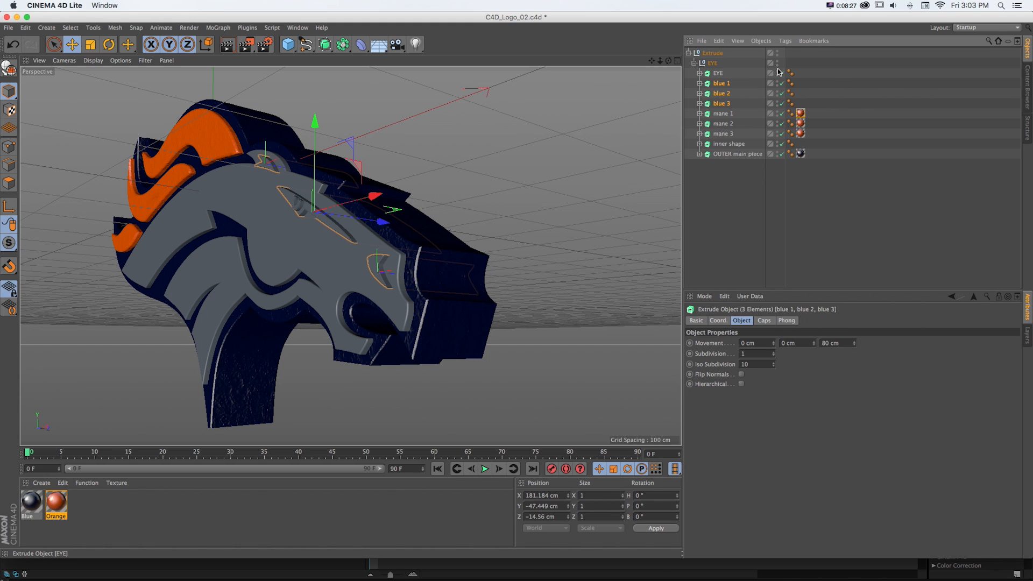
key(alt+g)
click(699, 83)
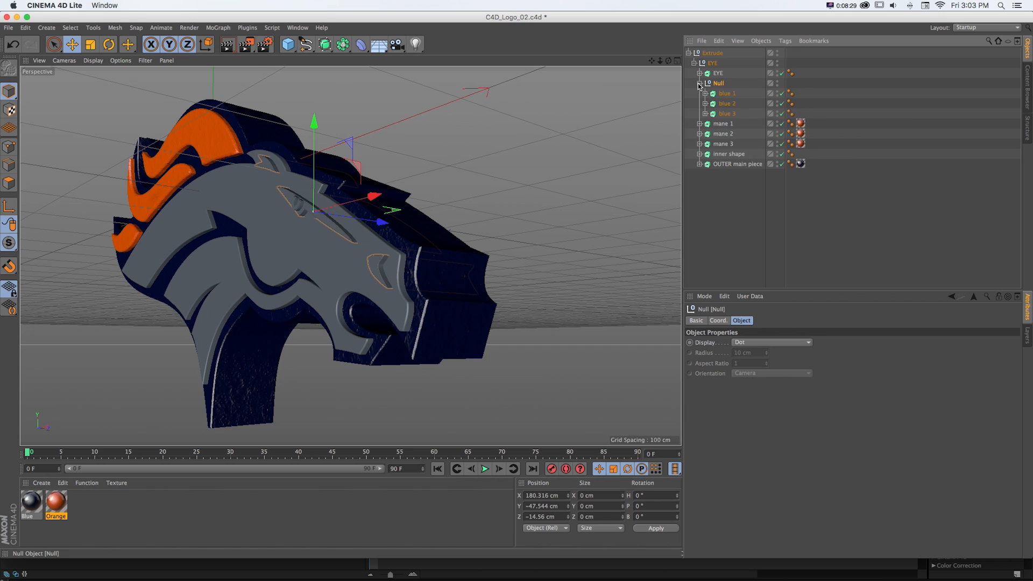
drag(801, 164, 718, 85)
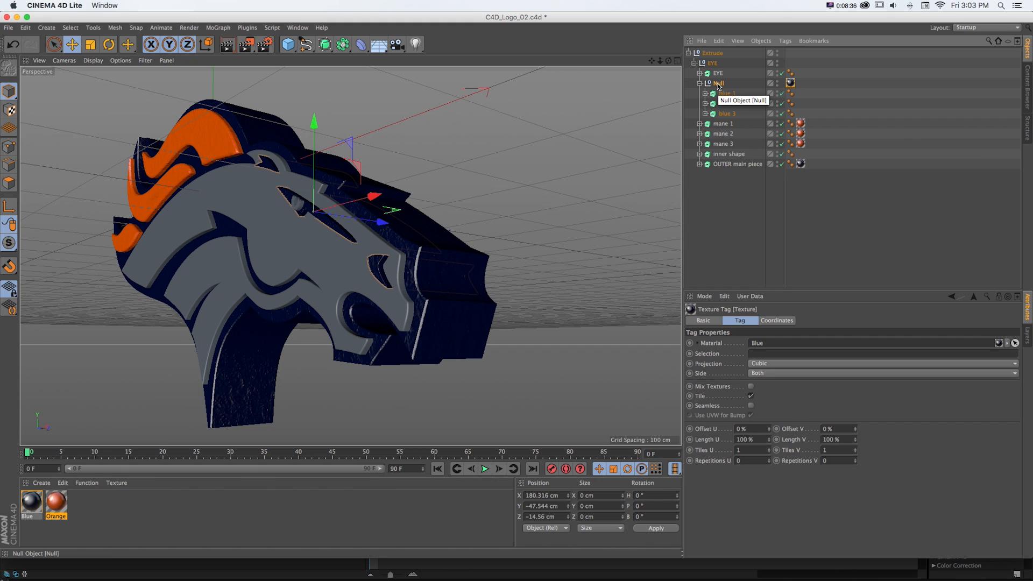
- Duplicate the Orange material, rename the copy "White", set its color to RGB 255, 255, 255 and close its settings
ctrl+drag(54, 507, 68, 510)
double_click(80, 506)
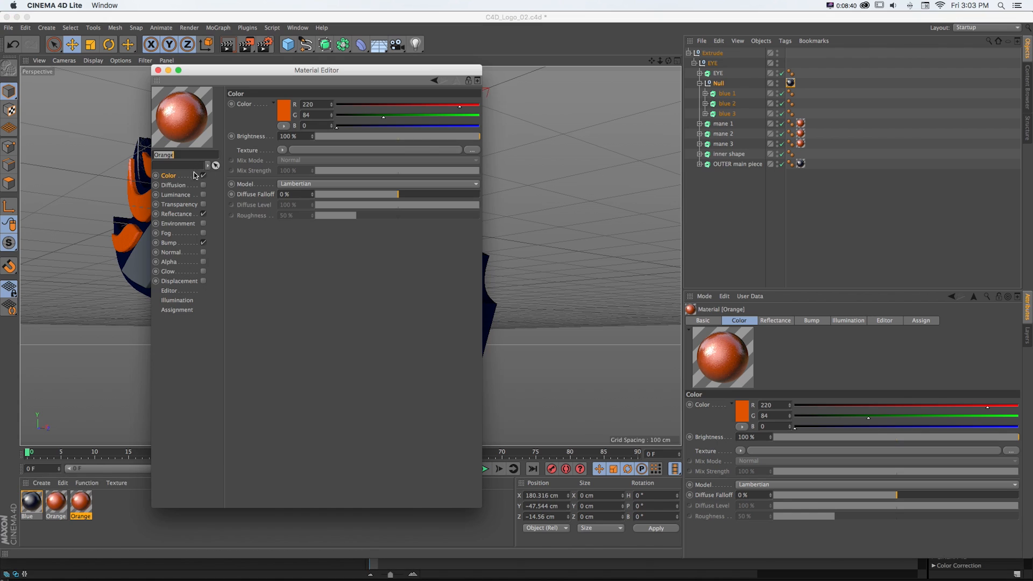
click(176, 177)
click(280, 111)
drag(280, 111, 288, 73)
click(297, 152)
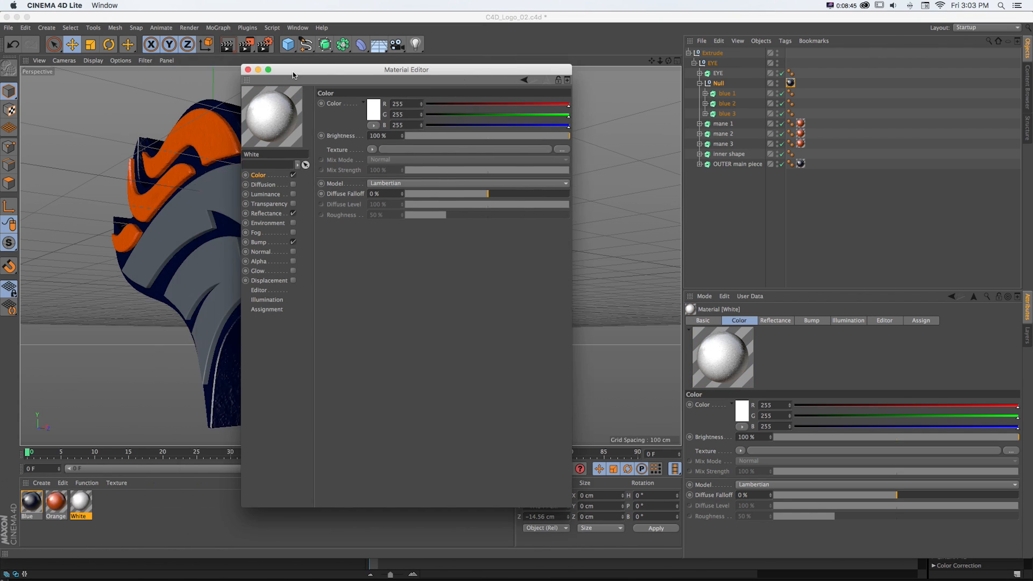
click(247, 70)
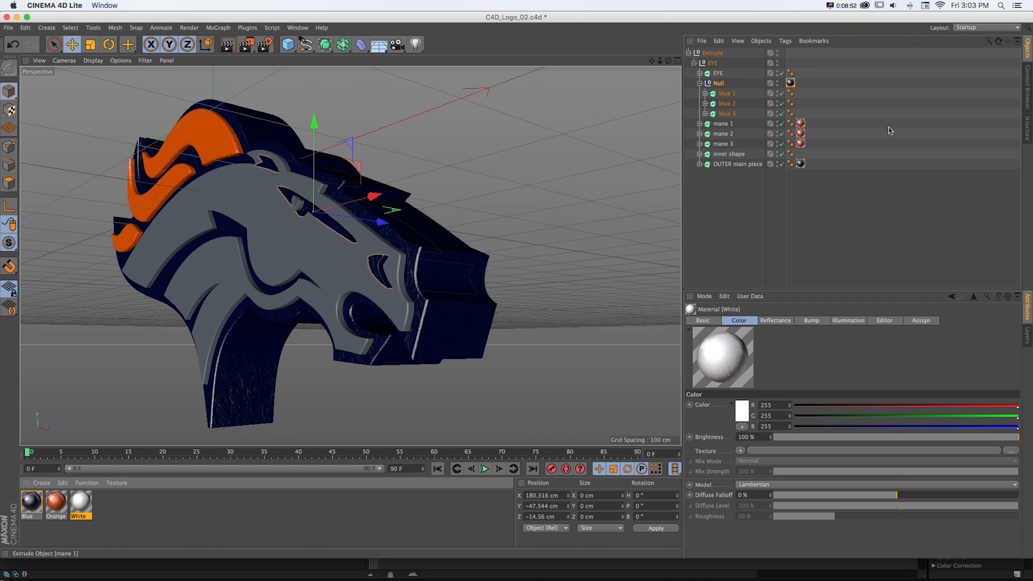
- Apply the White material to the inner shape and set the projection of the mane, inner and outer texture tags to Cubic
drag(80, 509, 347, 253)
drag(830, 69, 799, 207)
click(755, 364)
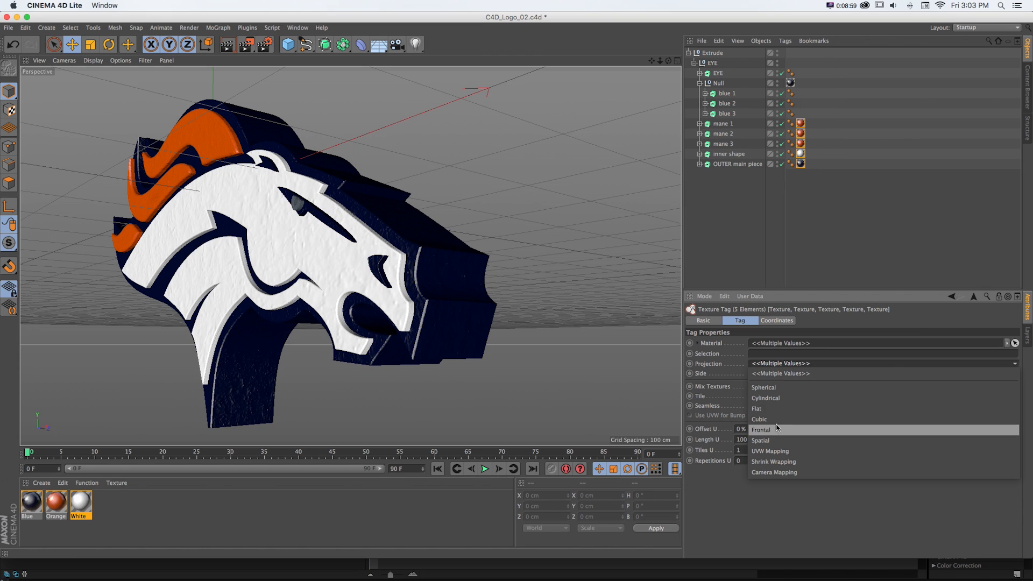
click(764, 426)
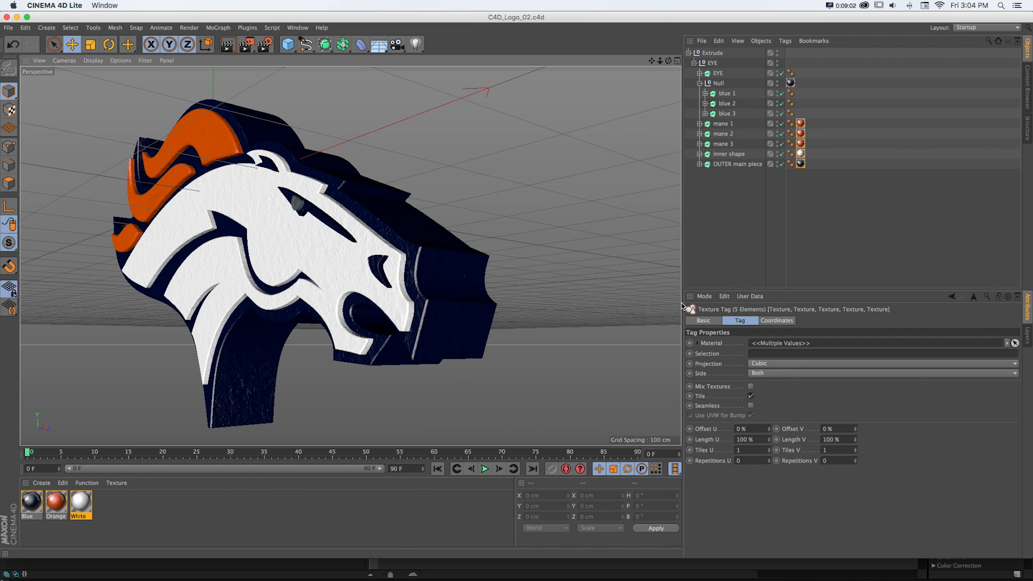
- Set the White material's bump strength to 5% while checking the interactive render preview, and turn the preview off
key(ctrl+r)
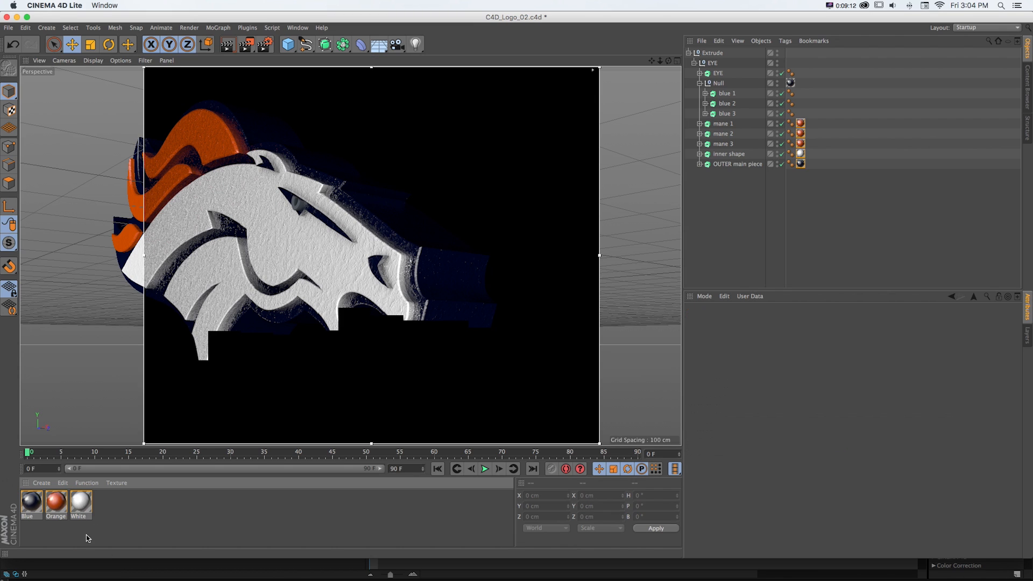
double_click(85, 503)
drag(282, 70, 705, 81)
click(598, 254)
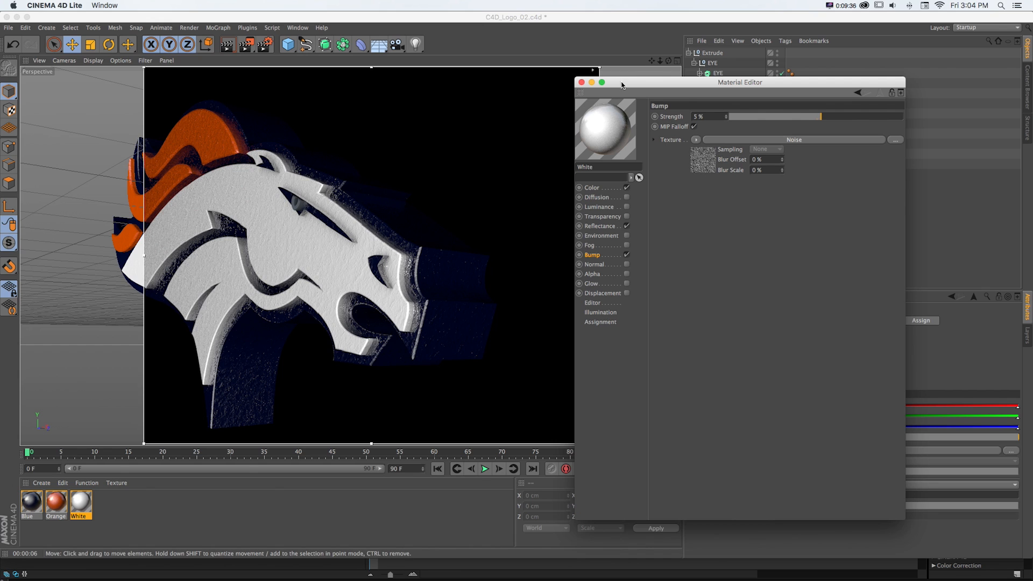
click(581, 82)
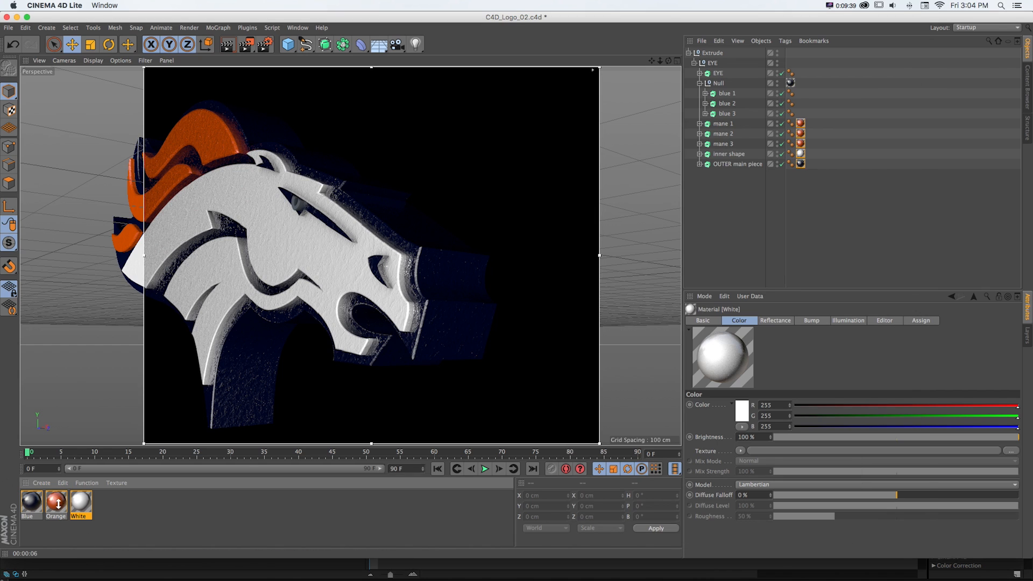
drag(752, 93, 753, 94)
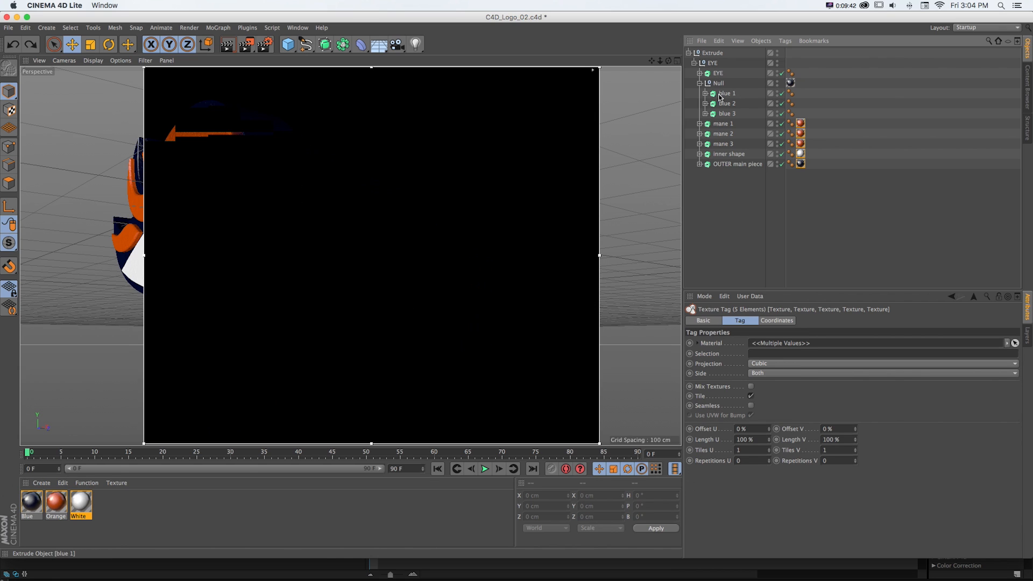
click(406, 254)
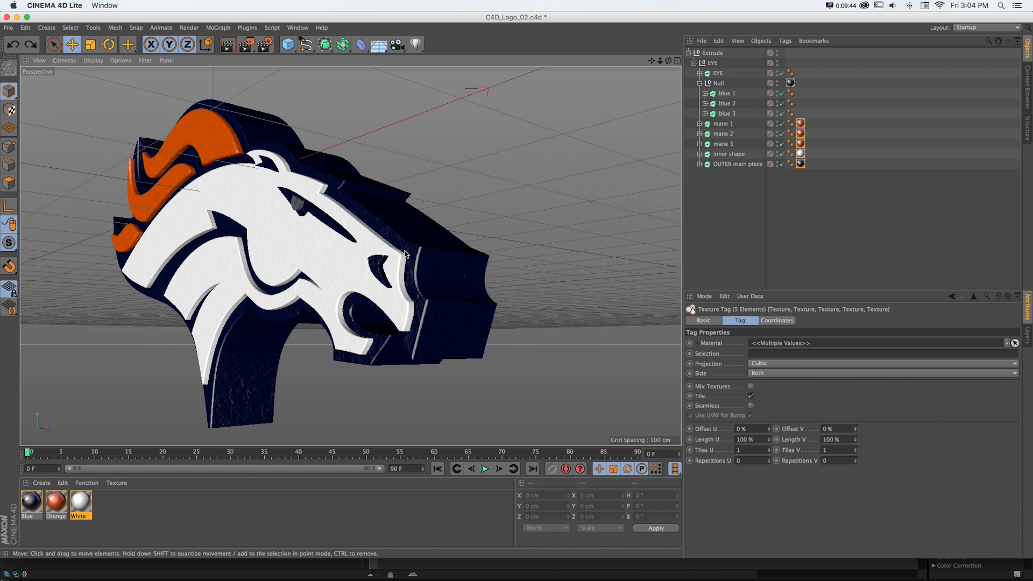
- Duplicate the Orange material, rename the copy "Orange - EYE" and enable its Glow channel
drag(81, 504, 103, 506)
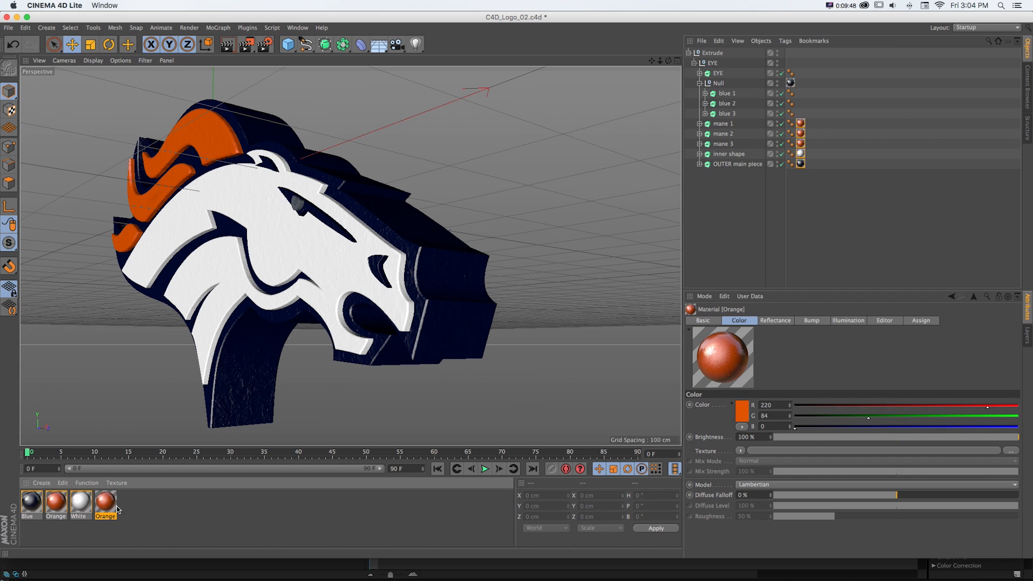
double_click(106, 503)
drag(438, 102, 459, 102)
click(408, 188)
text(- EYE)
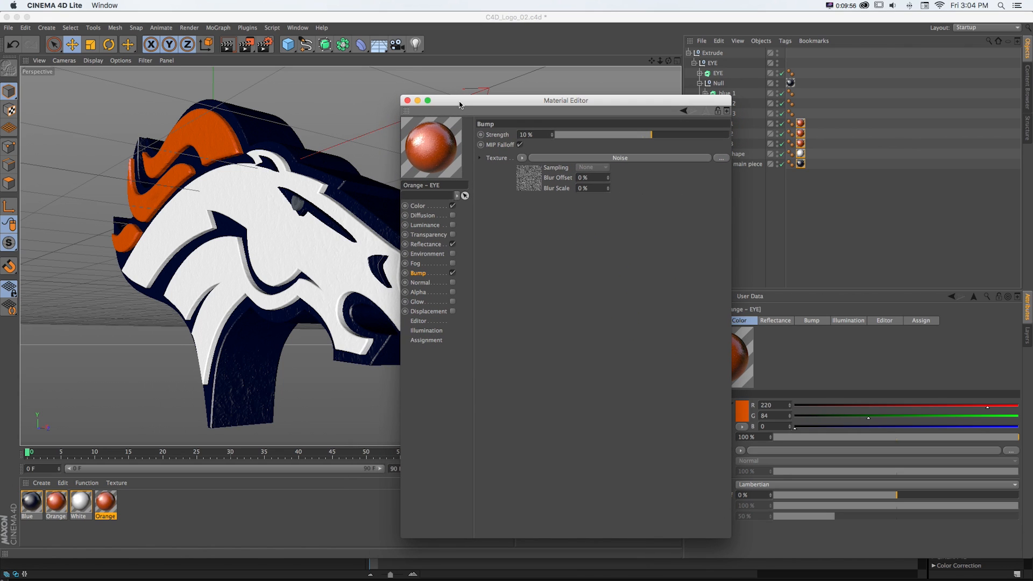
click(453, 301)
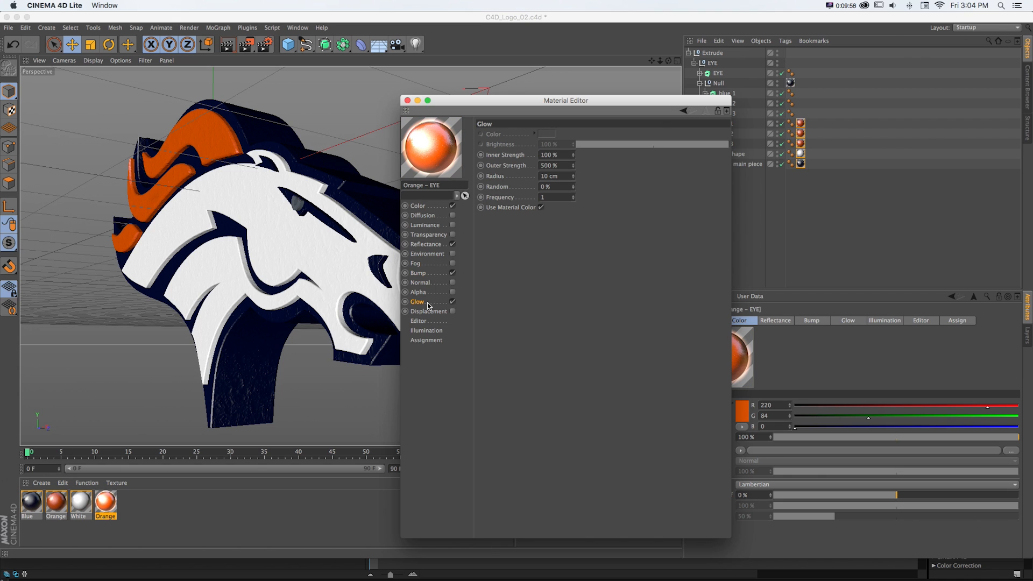
drag(447, 101, 470, 100)
- Restrict the interactive render preview to the horse's eye area and apply the Orange - EYE material to the EYE object
key(alt+r)
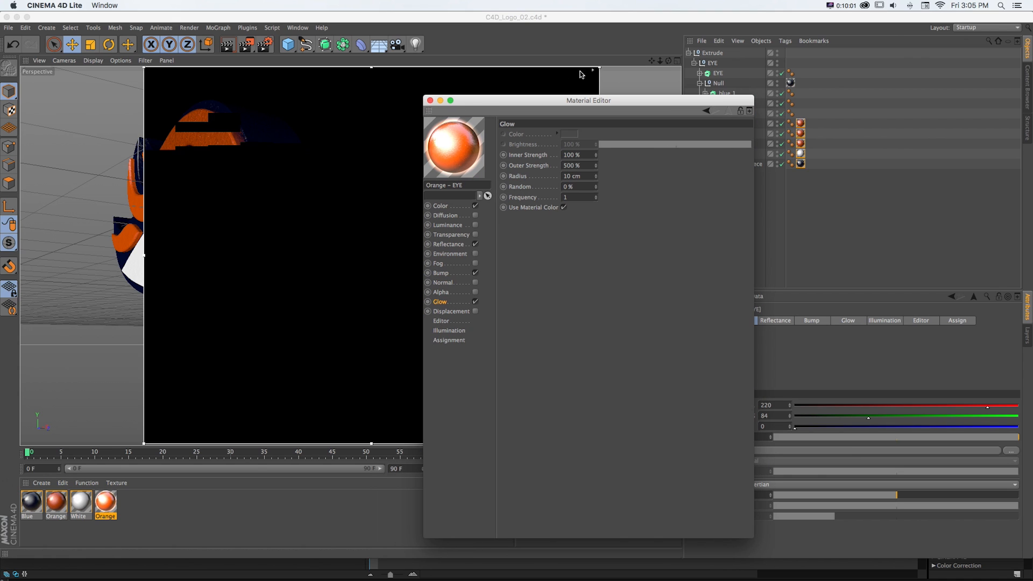
drag(599, 68, 322, 172)
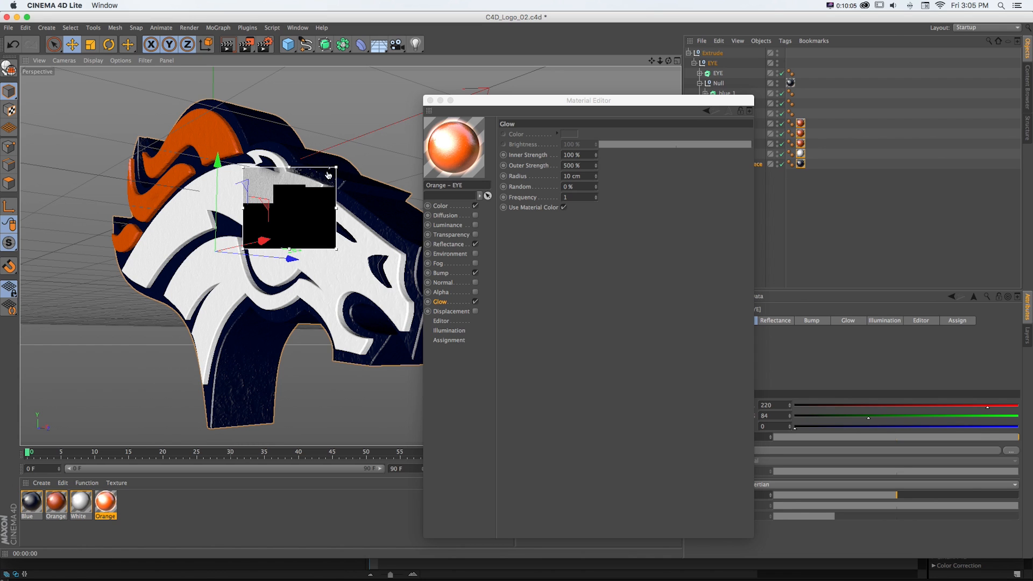
drag(106, 503, 719, 76)
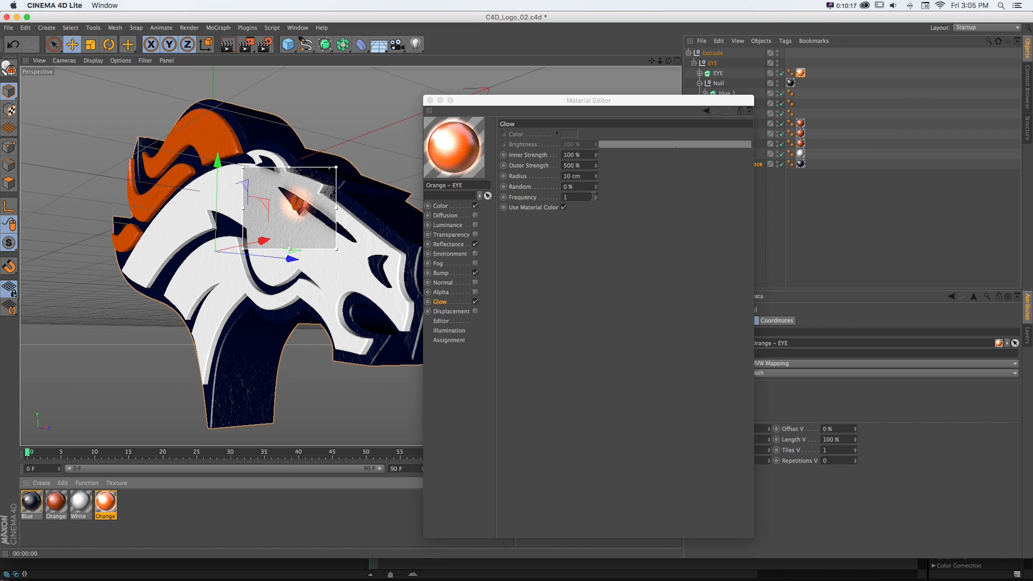
- Set the Orange - EYE material's glow radius to 1 cm and its inner strength to 300%
click(584, 176)
text(1)
key(Return)
click(576, 155)
text(500)
key(Return)
click(575, 155)
text(350)
key(Return)
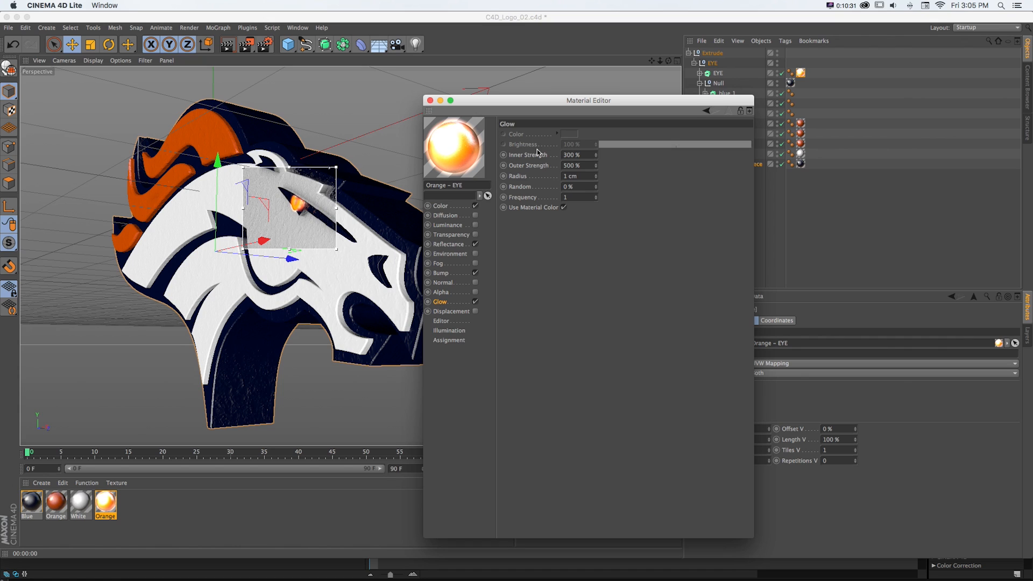
- Set the eye glow's outer strength to 350% and inner strength to 400%, and close the material settings
drag(584, 166, 556, 168)
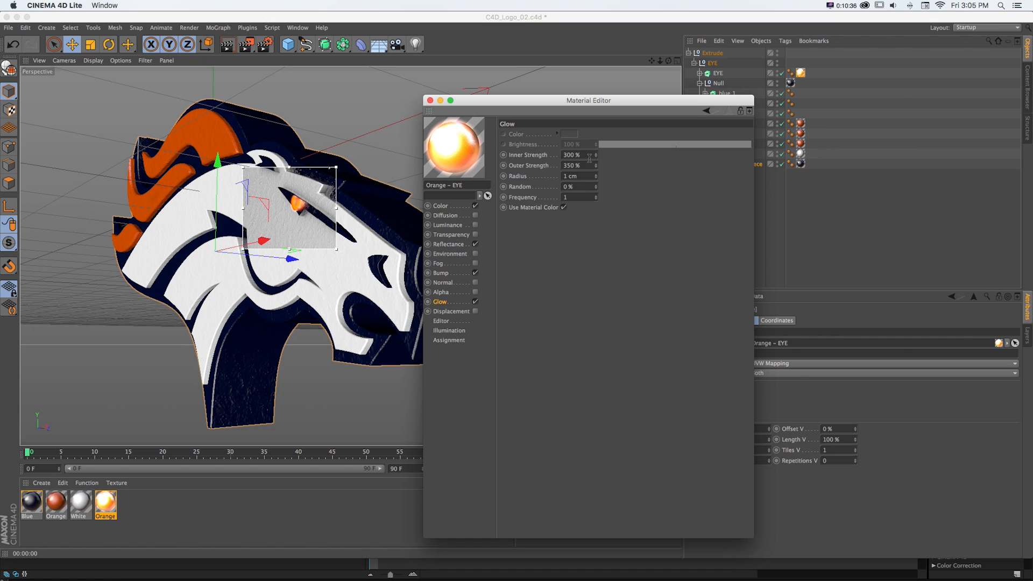
drag(588, 156, 521, 150)
text(400)
key(Return)
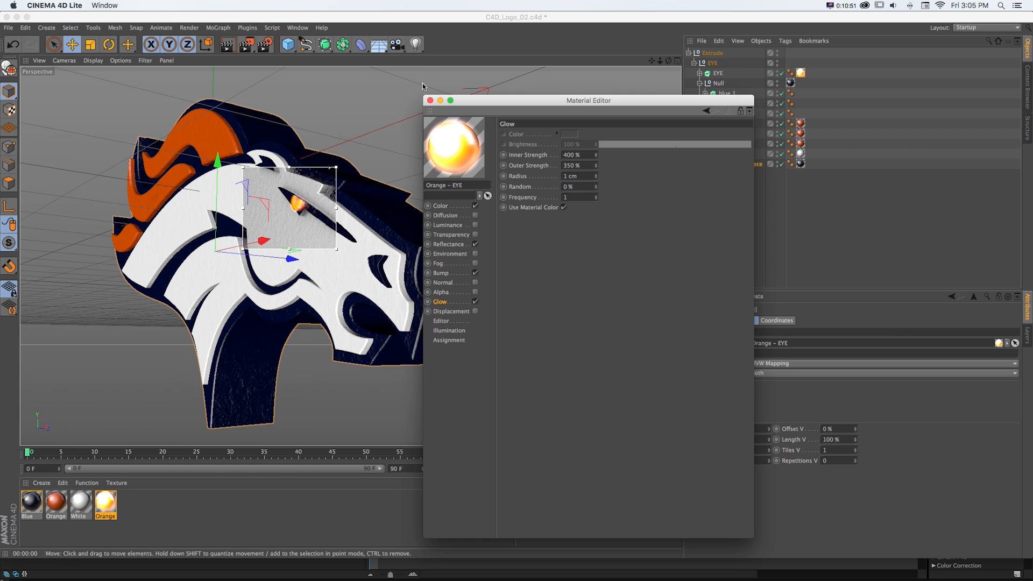
click(430, 101)
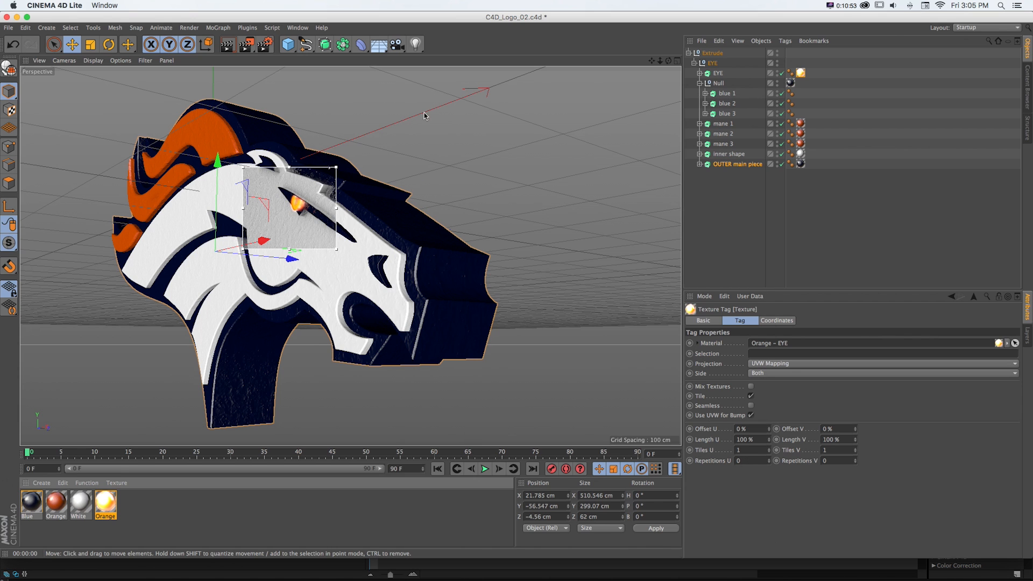
- Enlarge the interactive render preview to cover the horse's face, save the project and turn the preview off
drag(336, 249, 476, 423)
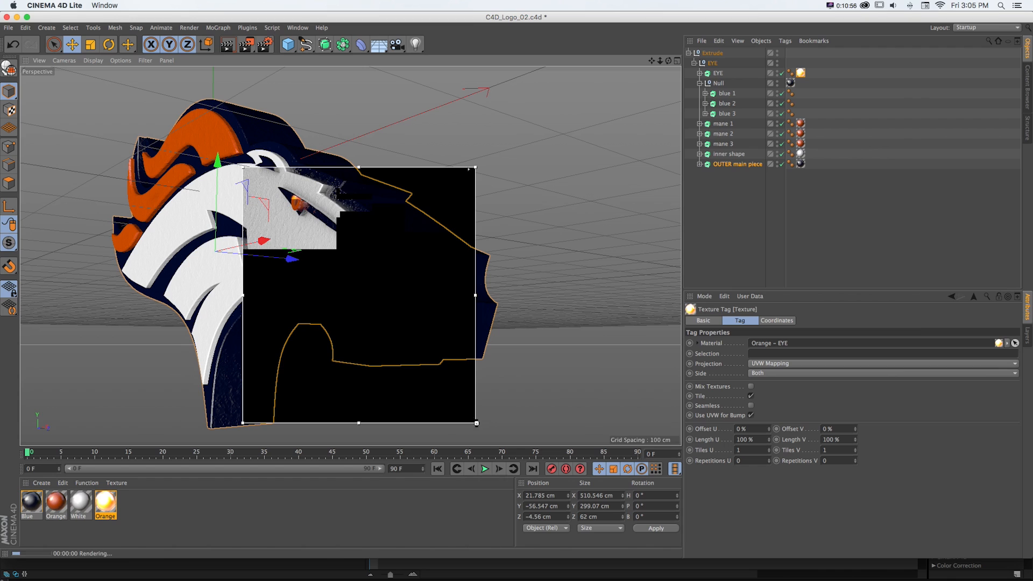
key(super+s)
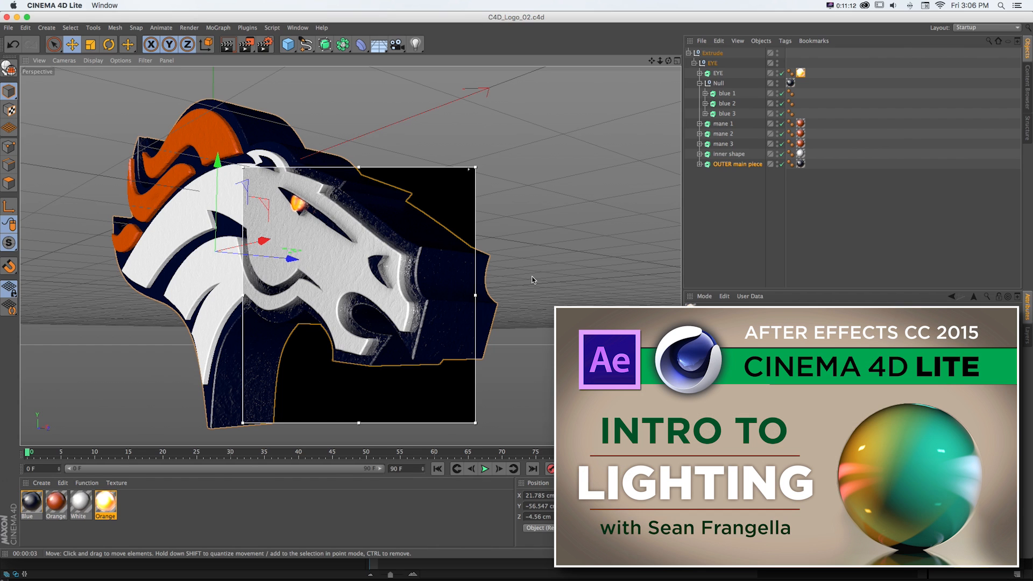
drag(476, 167, 644, 92)
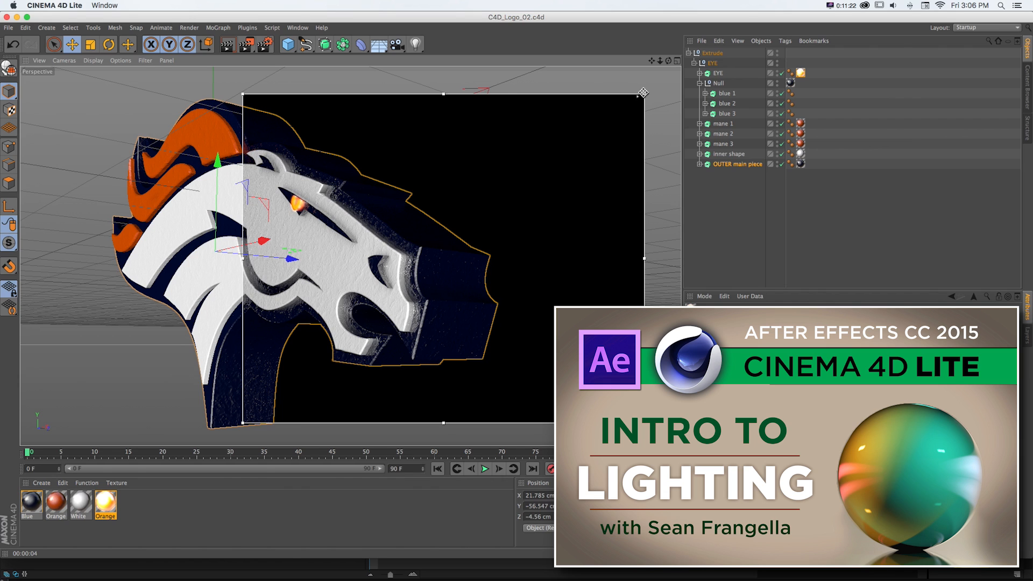
key(alt+r)
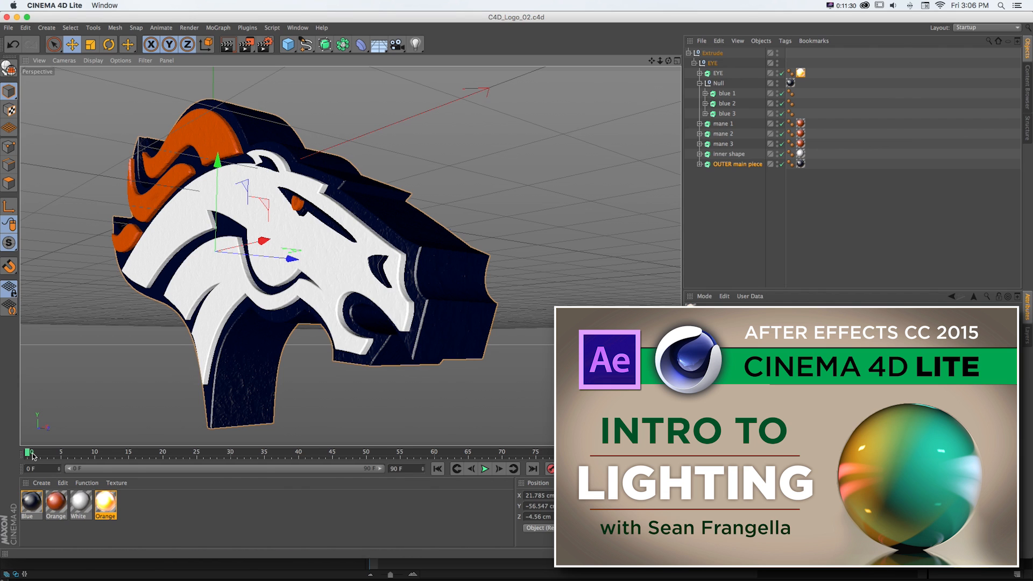
- Review the Blue material's reflectance settings, close them and save the project as C4D_Logo_02_Reflectance.c4d
double_click(31, 502)
click(364, 220)
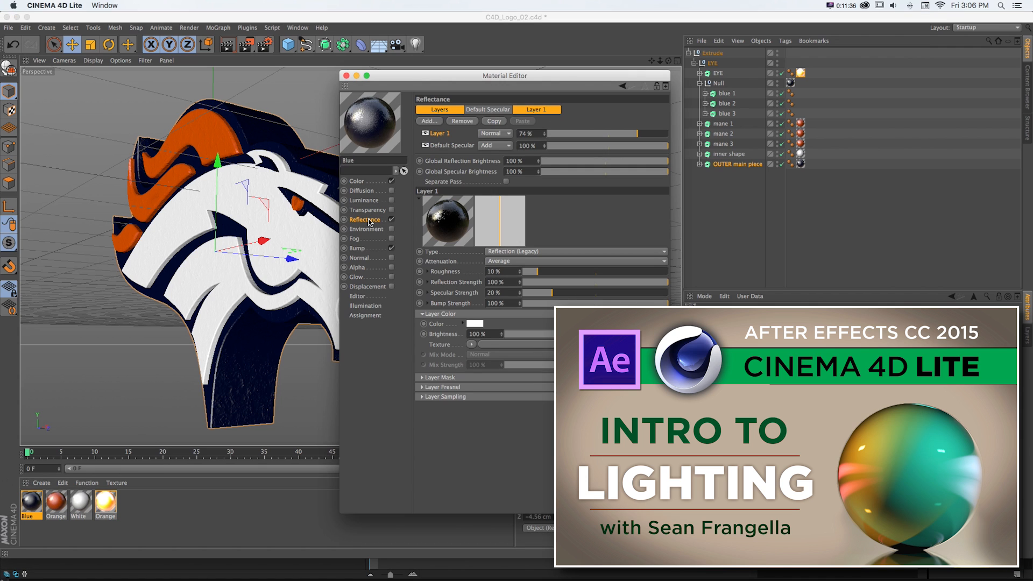
click(346, 75)
key(super+s)
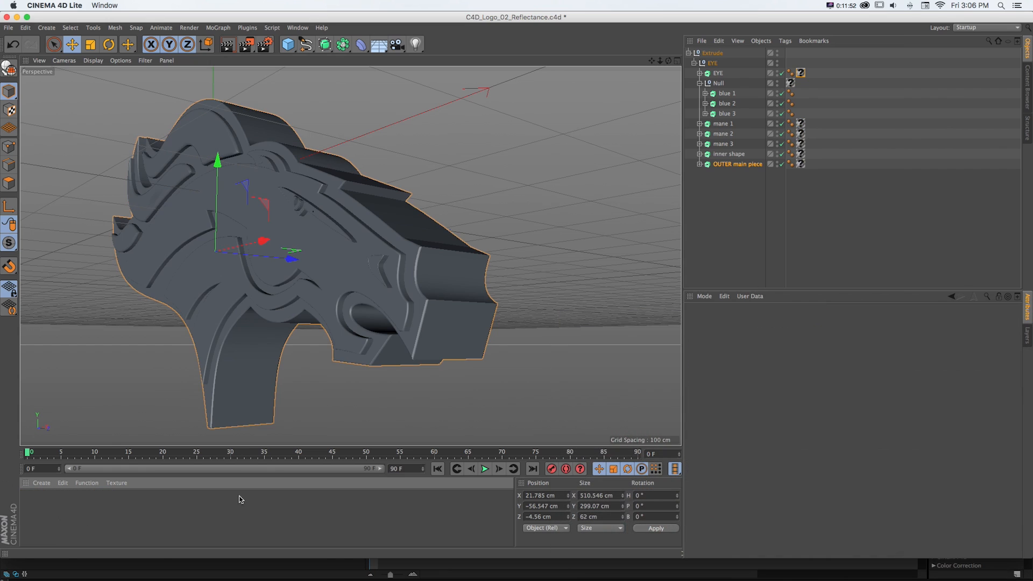
- Delete all the leftover texture tags from the logo's objects and save the project
drag(813, 171, 803, 78)
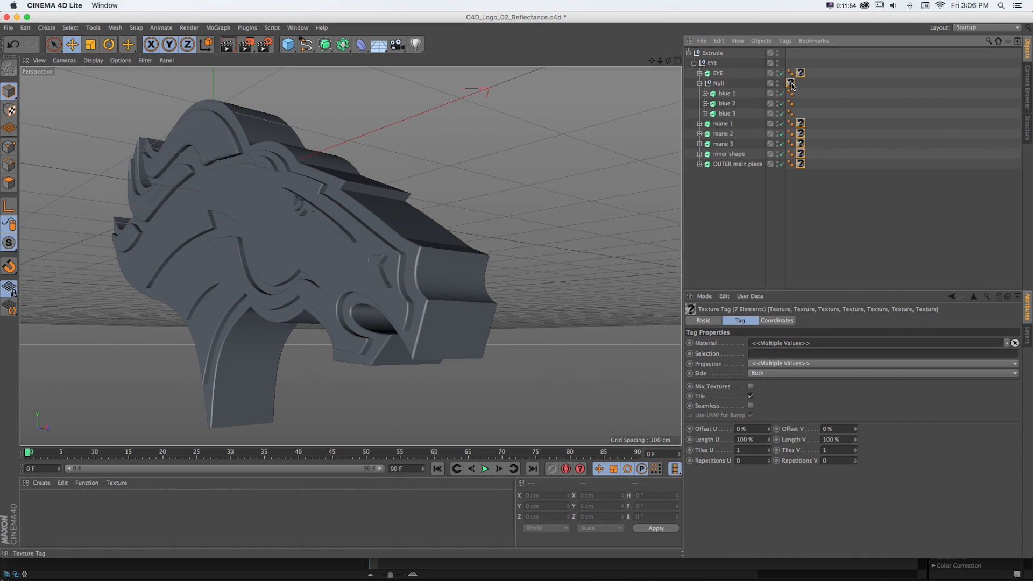
key(Delete)
key(super+s)
- Create a new material named Blue and move its settings window clear of the horse model
click(39, 484)
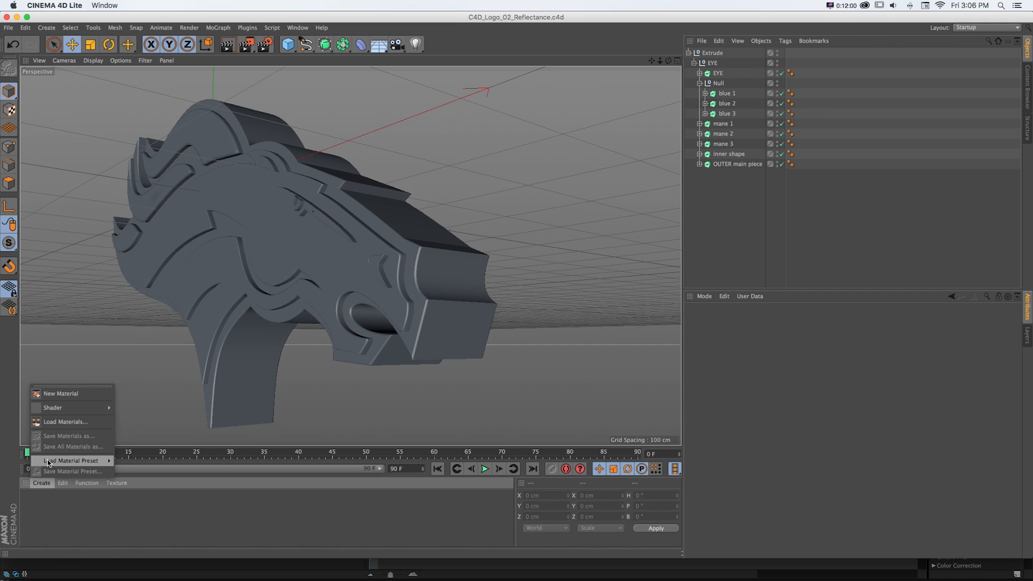
click(52, 396)
double_click(27, 502)
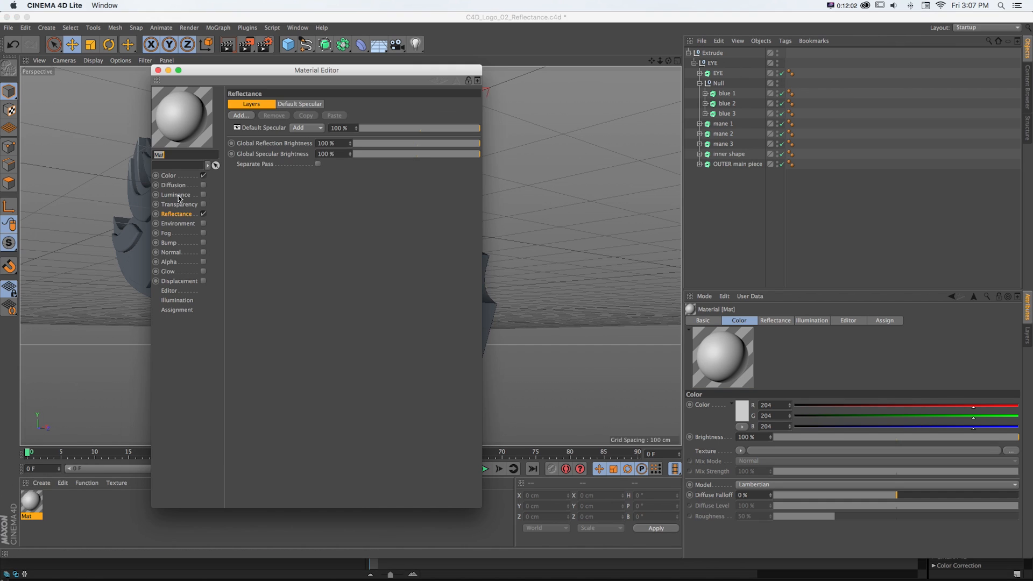
text(Blue)
drag(205, 70, 471, 79)
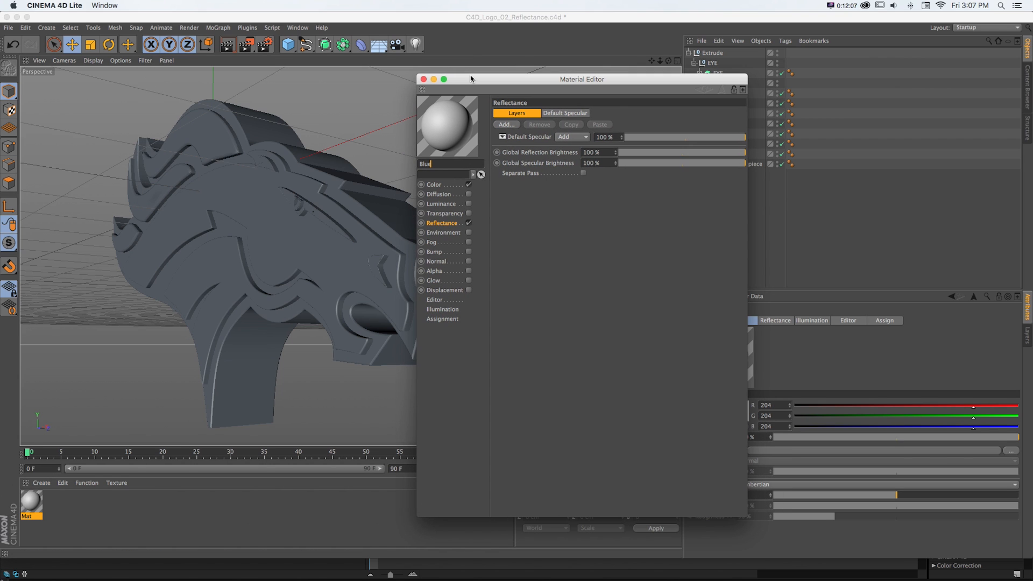
key(Return)
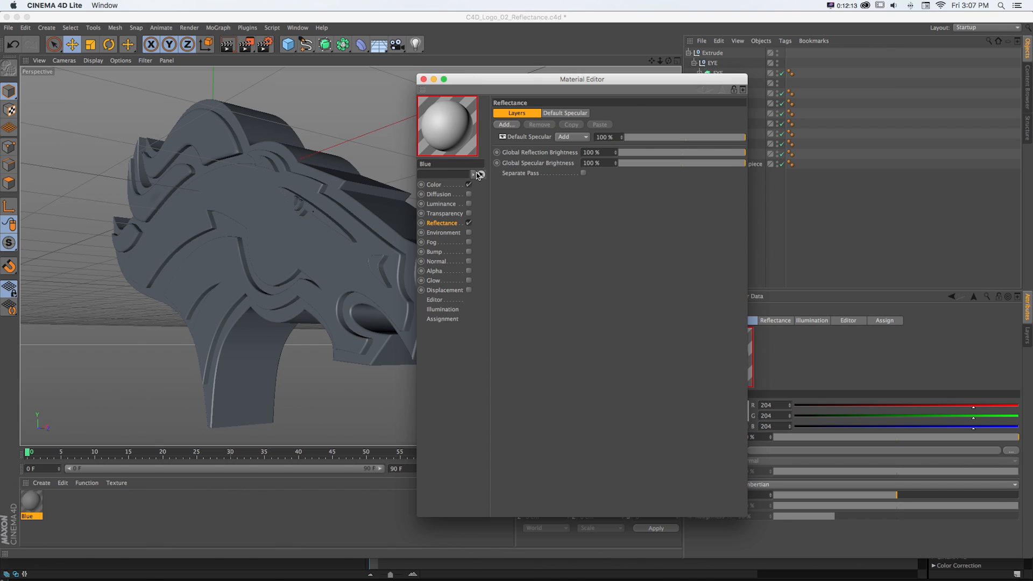
- Turn off the Blue material's Color channel and remove its Default Specular reflectance layer
click(469, 184)
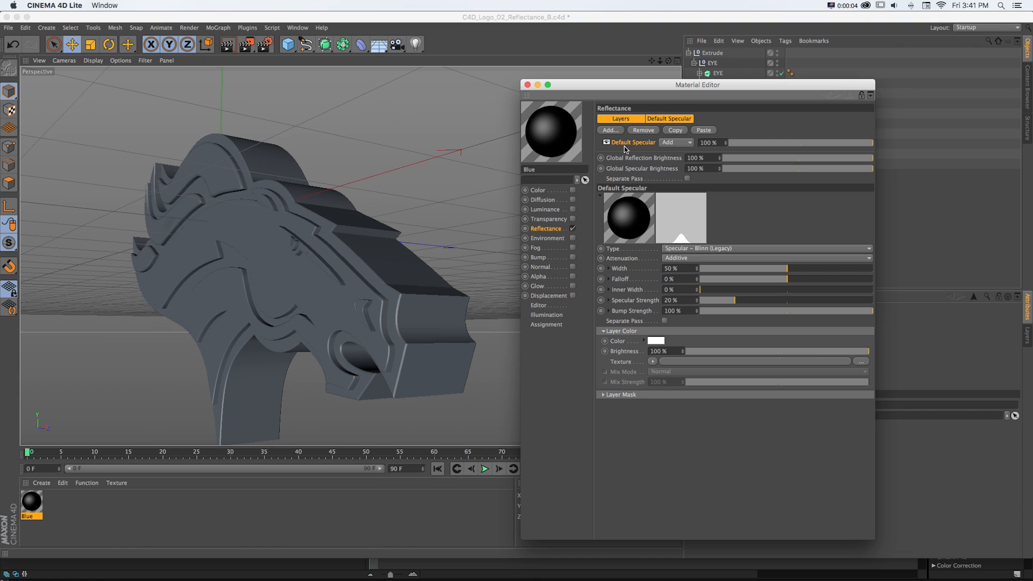
key(Delete)
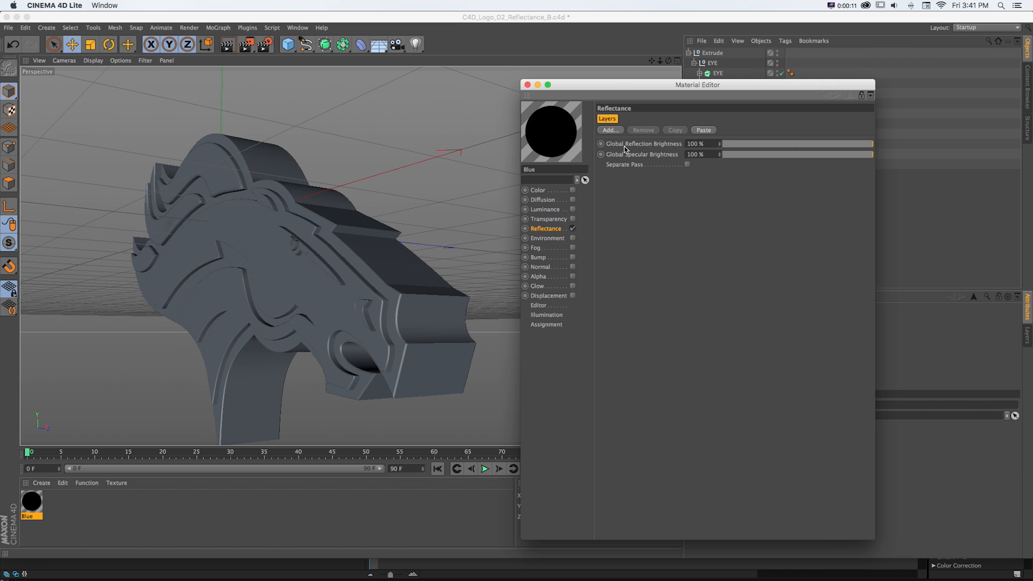
drag(619, 83, 445, 75)
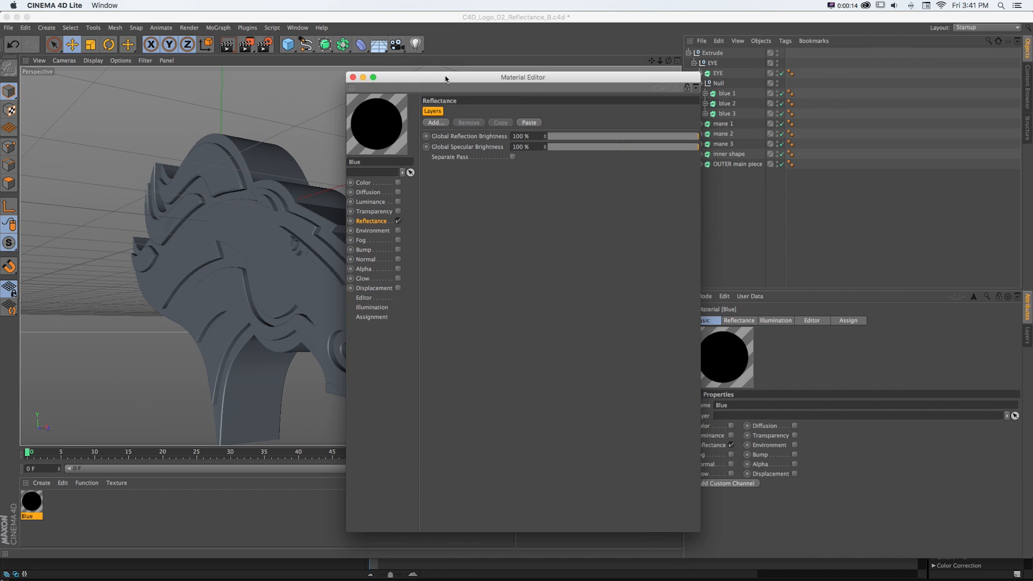
- Add a Lambertian (Diffuse) reflectance layer and color it dark blue with hue 228°, saturation 100% and value about 41%
click(434, 124)
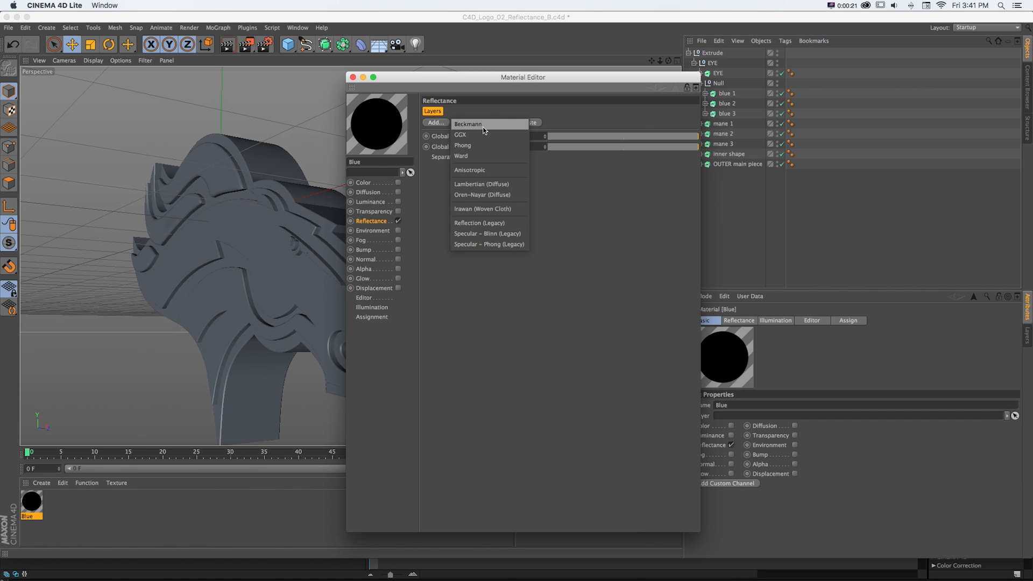
click(482, 184)
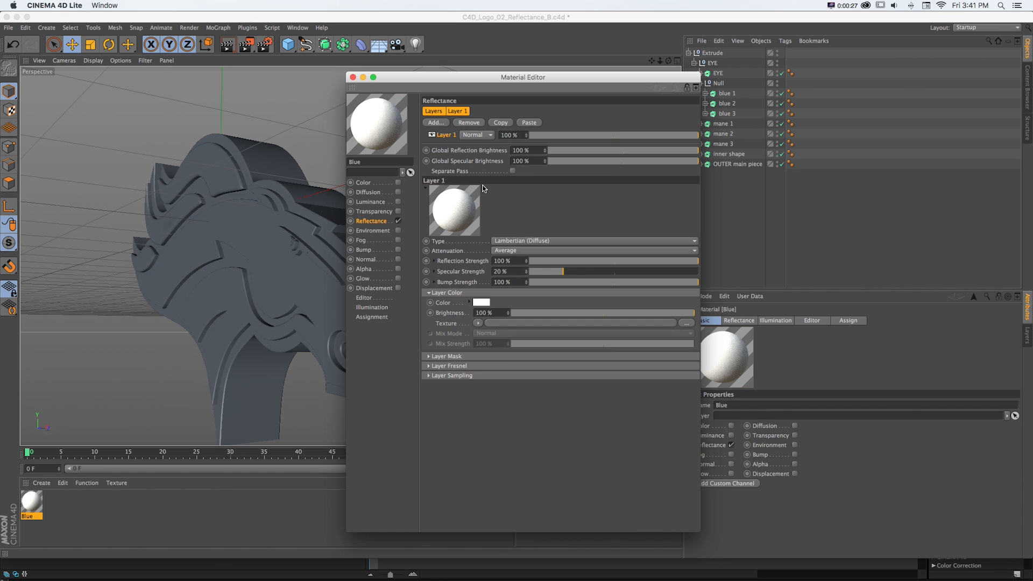
click(481, 302)
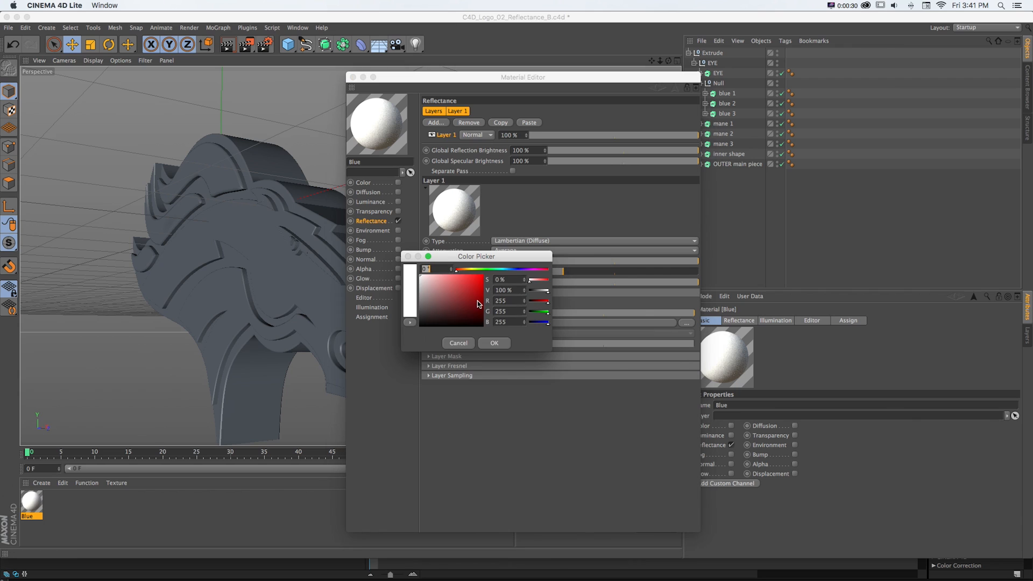
click(516, 270)
click(479, 298)
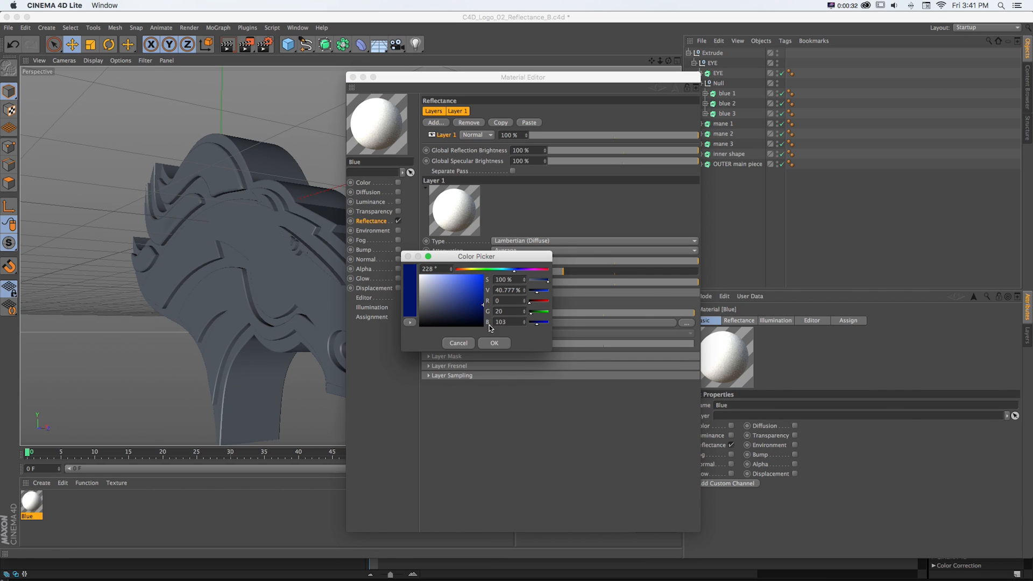
click(494, 343)
- Apply the Blue material to the OUTER main piece and select that object
drag(31, 503, 733, 168)
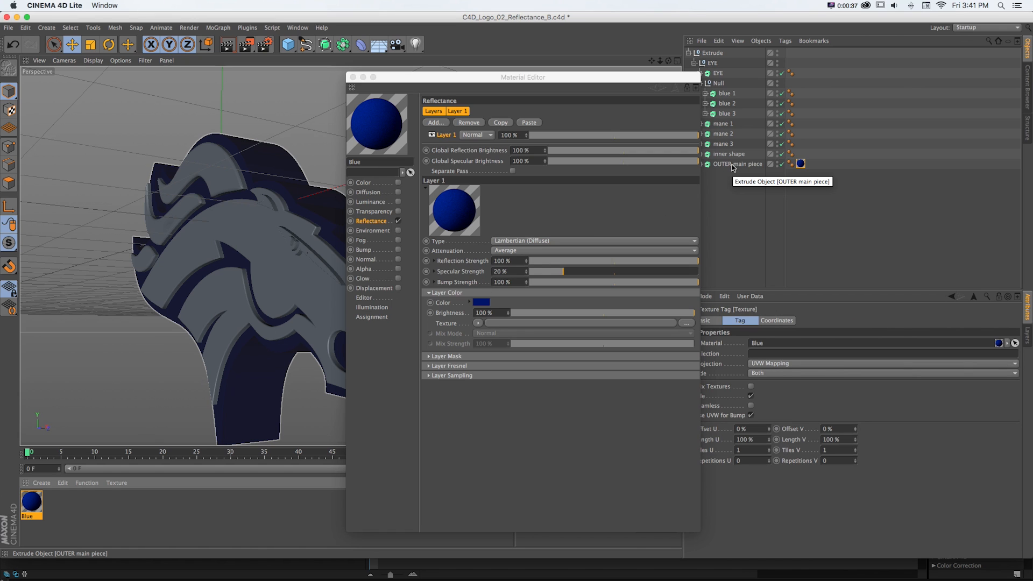
click(733, 167)
drag(402, 80, 479, 85)
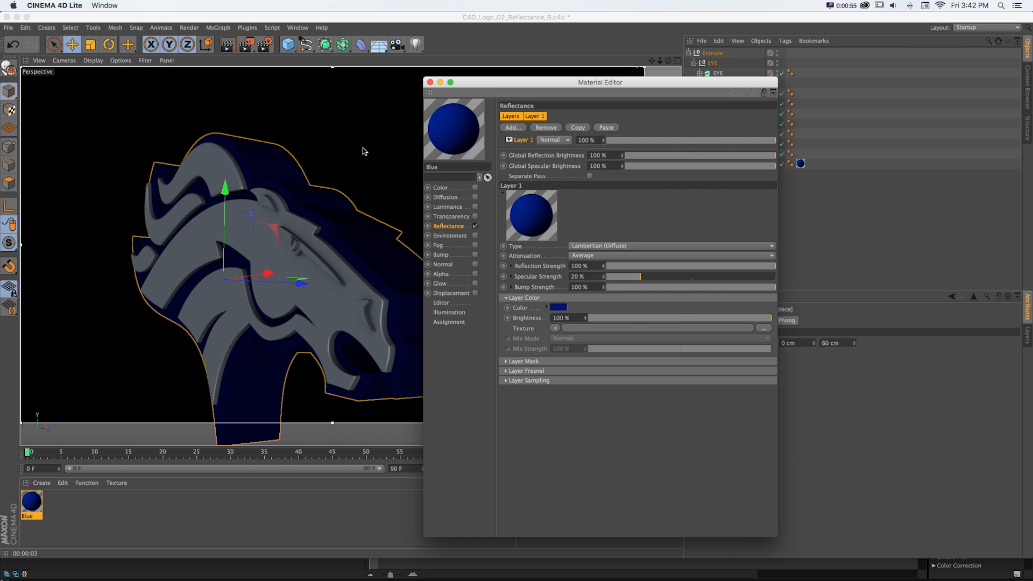
- Copy the Sky object from C4D_Logo_04.c4d into C4D_Logo_02_Reflectance_B.c4d and render the view
key(v)
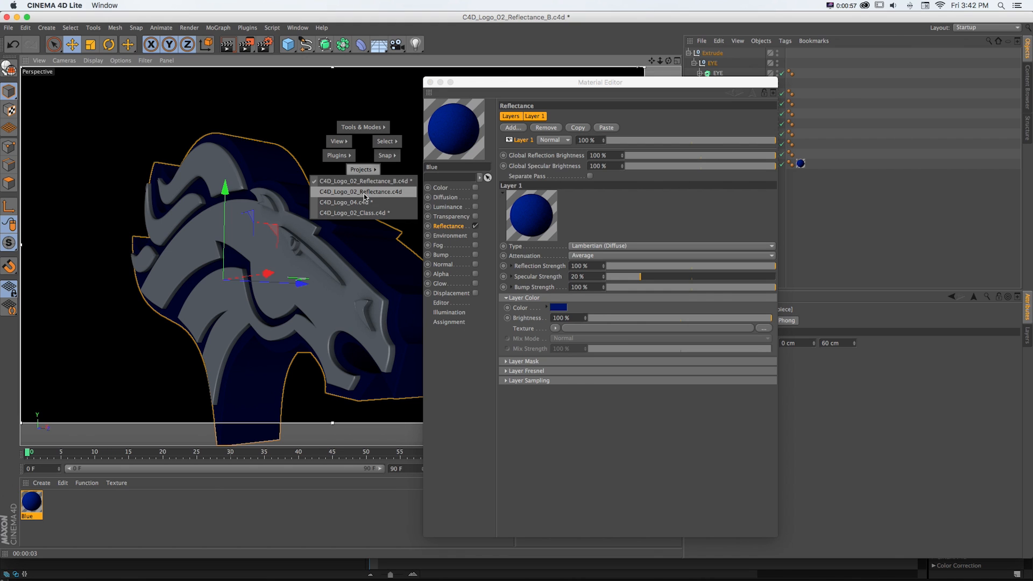
click(365, 198)
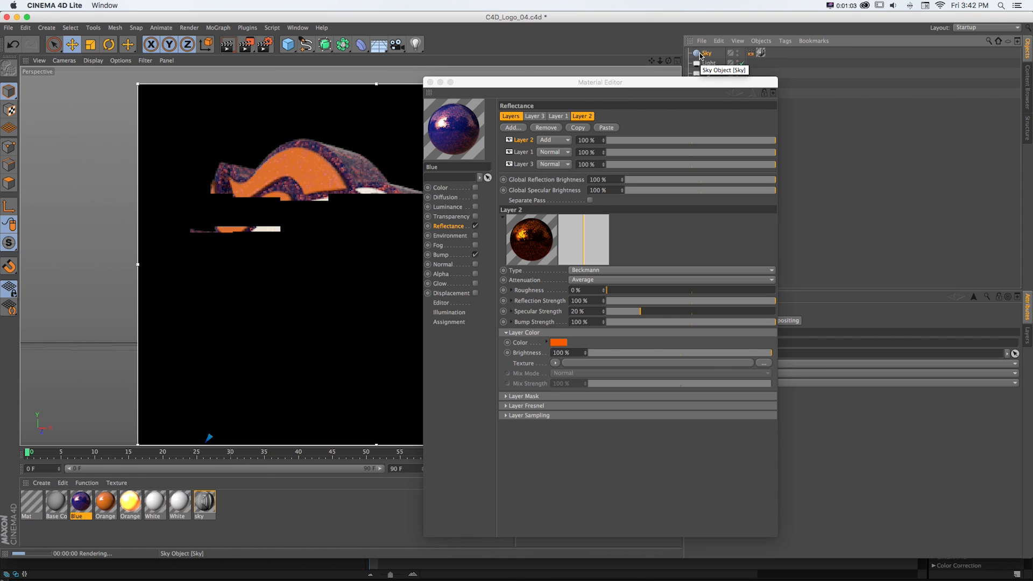
click(706, 54)
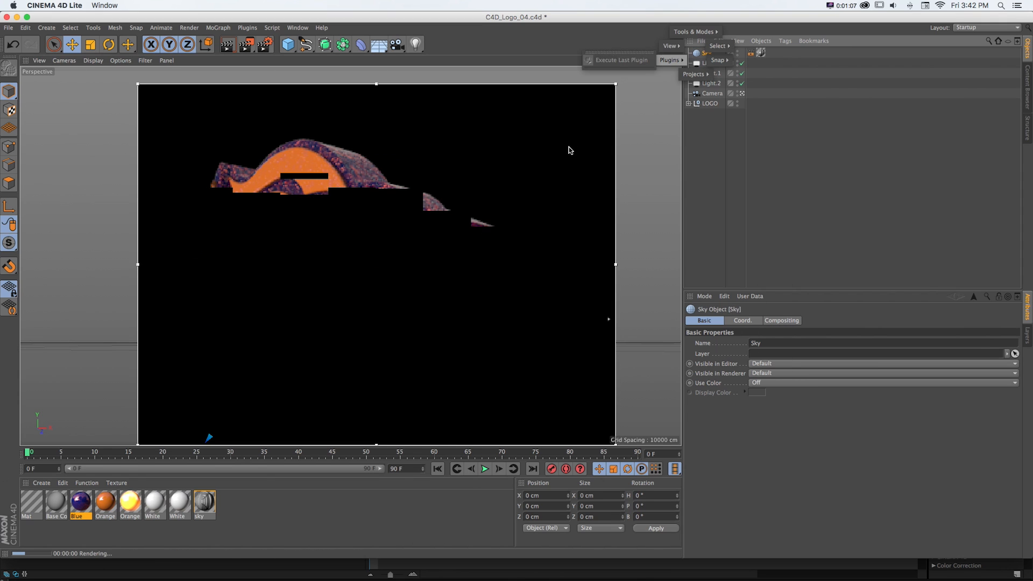
key(v)
mouse_move(554, 169)
click(546, 191)
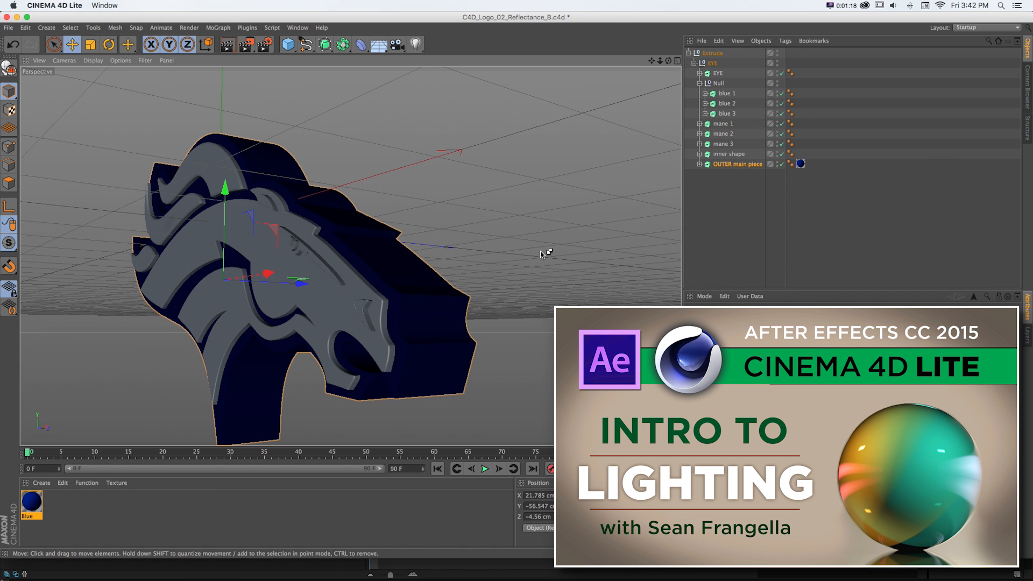
key(super+v)
key(super+r)
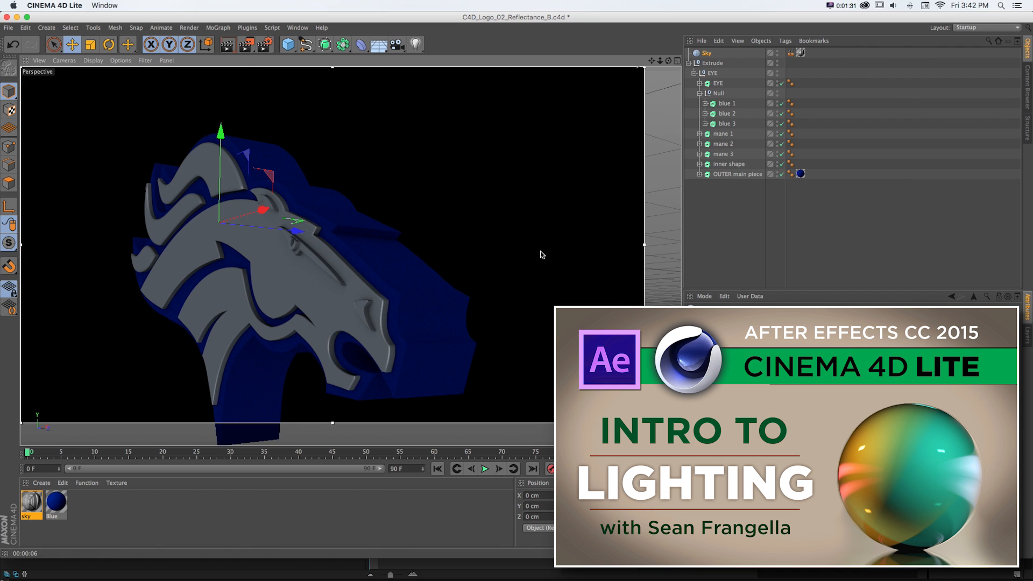
- Add a Beckmann reflectance layer above the diffuse layer of the Blue material
double_click(56, 502)
drag(283, 69, 587, 95)
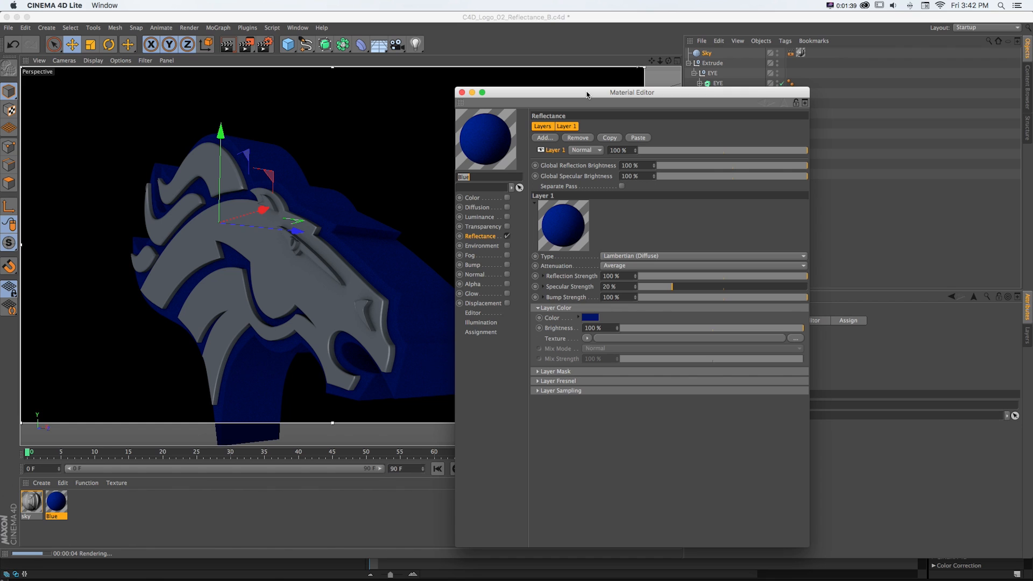
drag(587, 95, 609, 94)
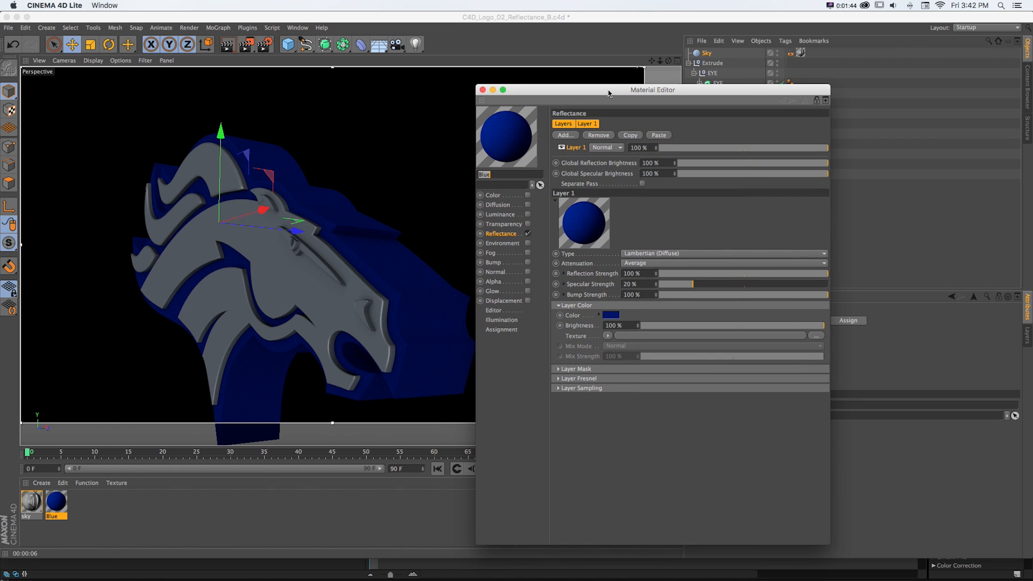
click(563, 135)
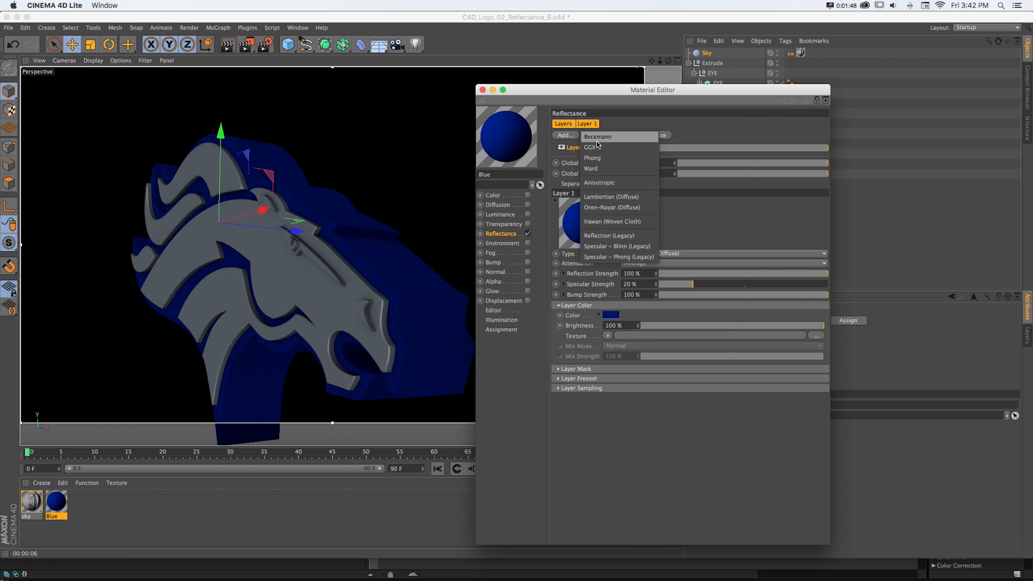
click(597, 139)
mouse_move(578, 91)
mouse_down()
mouse_move(570, 75)
mouse_move(585, 86)
mouse_up()
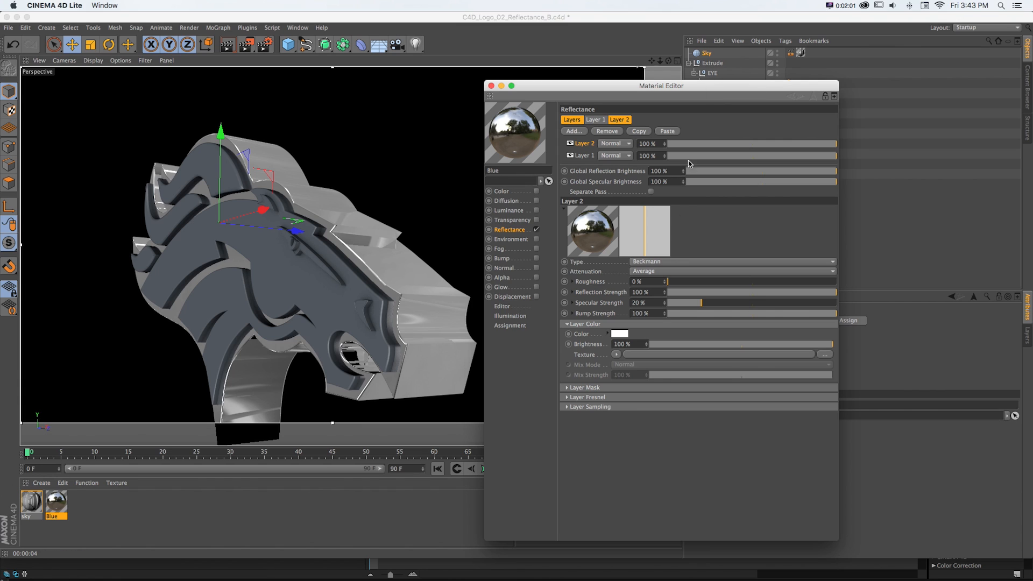
- Set the Beckmann layer's Fresnel to Dielectric with the Emerald preset
click(568, 388)
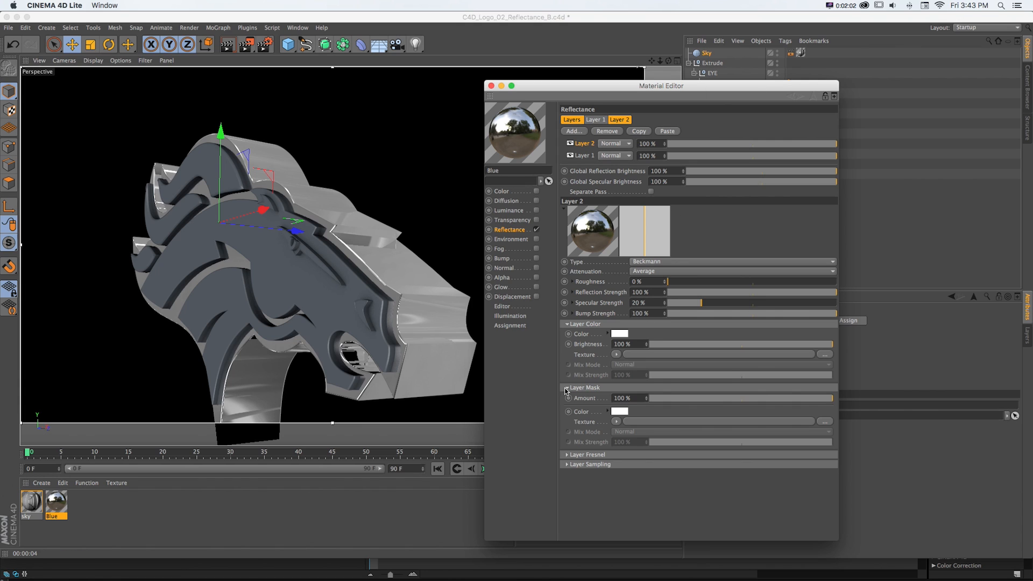
click(569, 455)
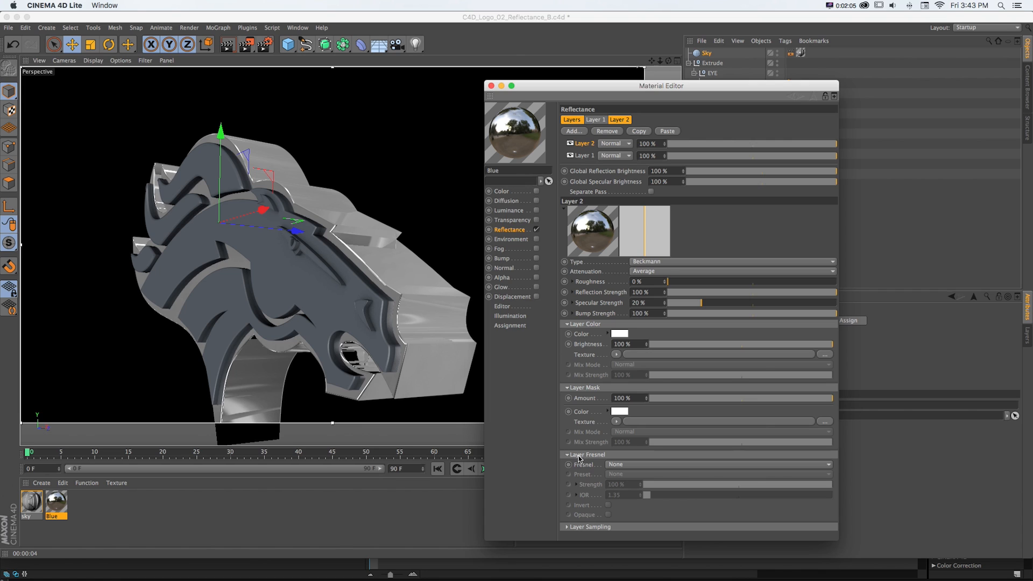
click(607, 464)
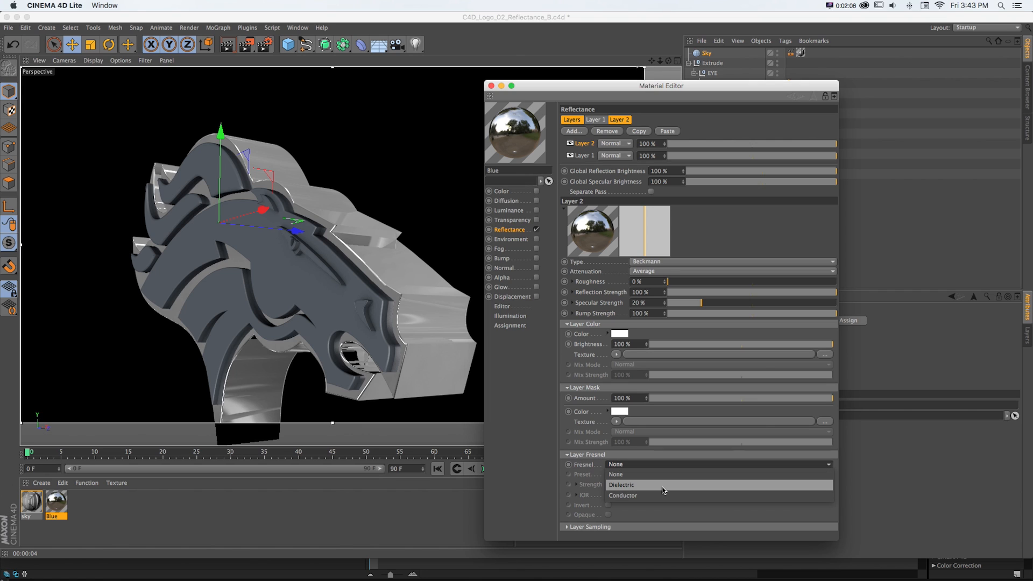
click(643, 486)
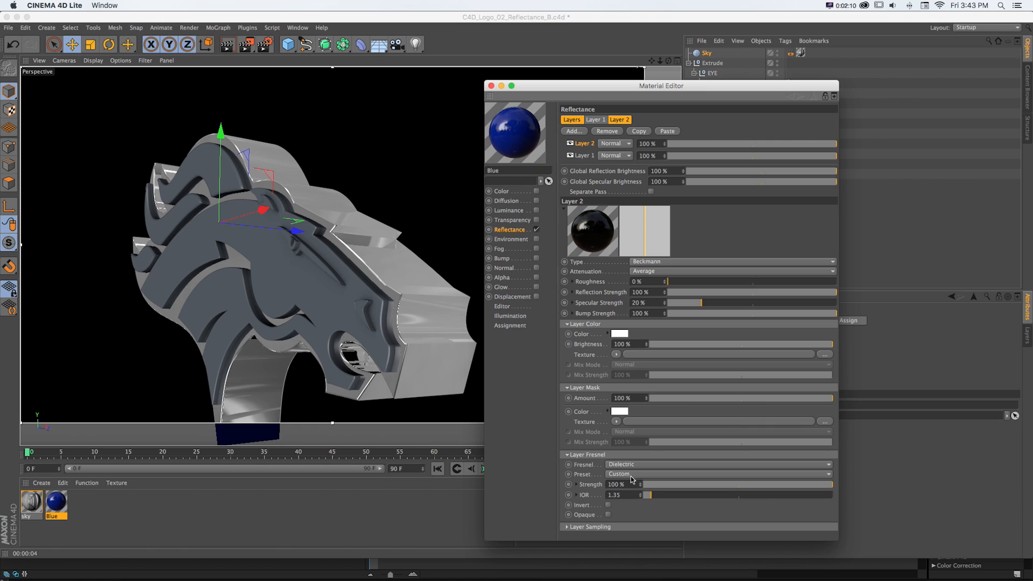
click(626, 474)
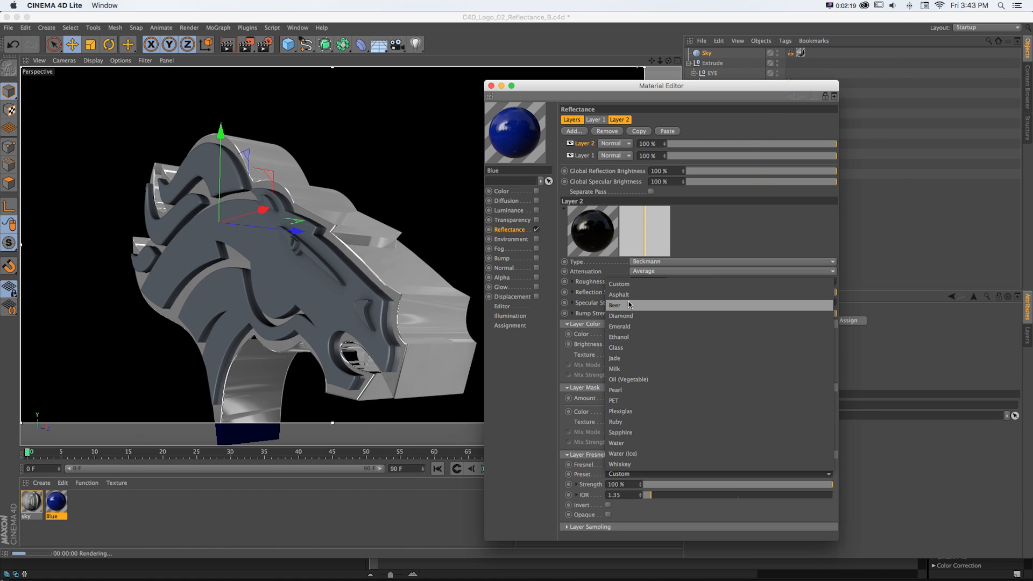
click(626, 327)
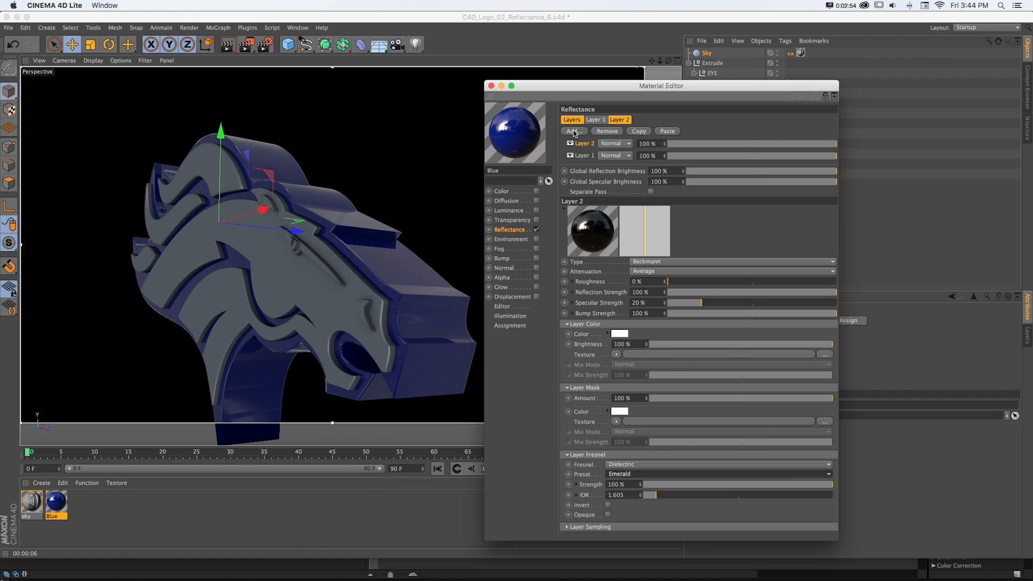
- Duplicate the Beckmann layer and set the copy's bump mode to Custom Bump Map
click(637, 132)
click(668, 132)
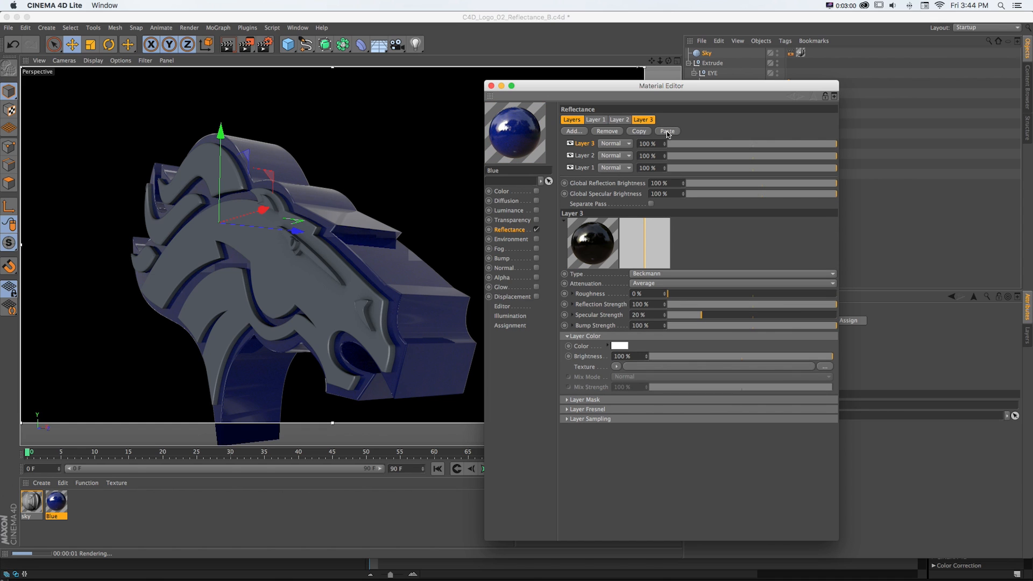
click(572, 325)
click(639, 346)
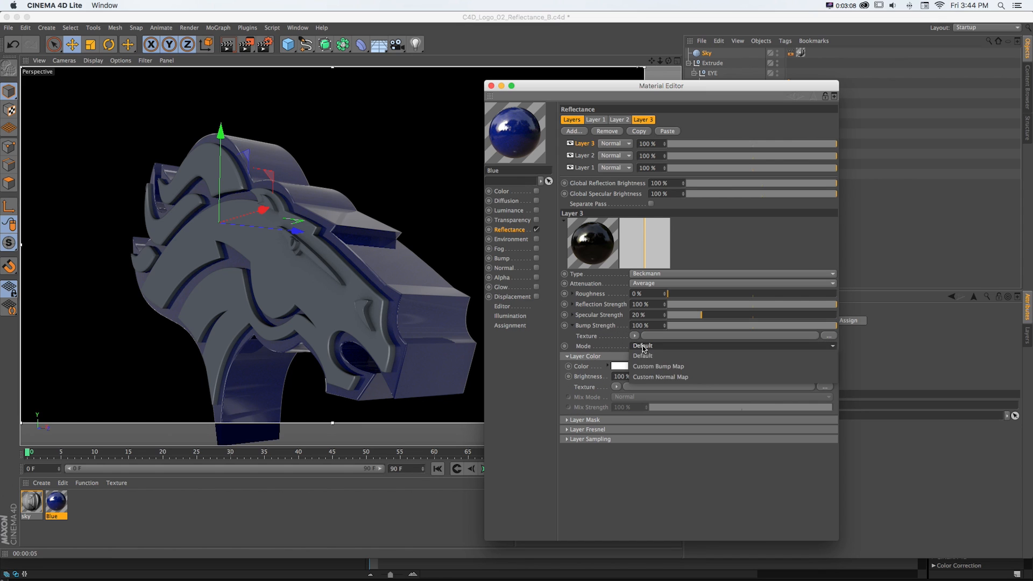
click(651, 367)
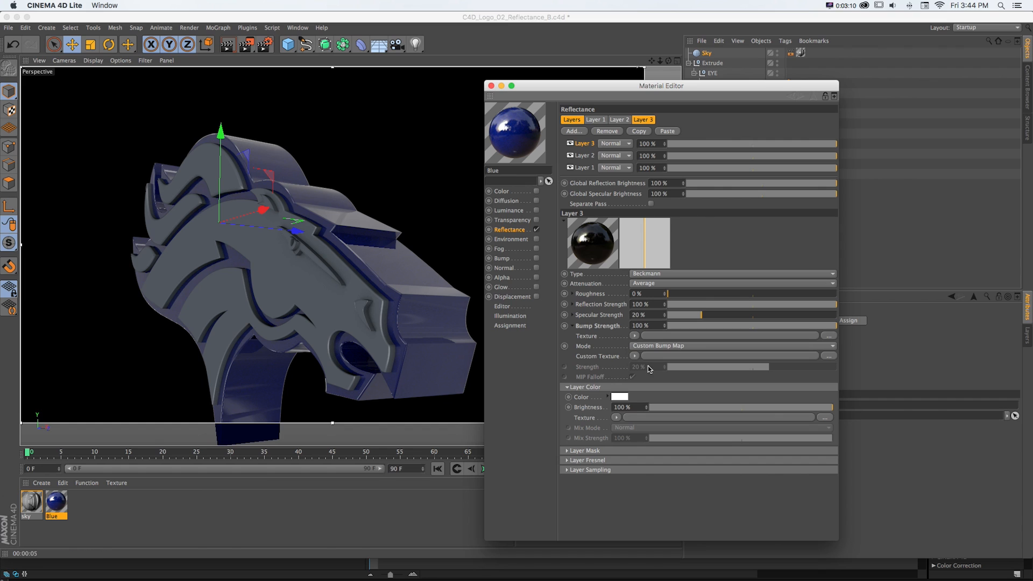
- Load a Noise shader as Layer 3's custom bump texture and set its noise type to Dents
click(635, 356)
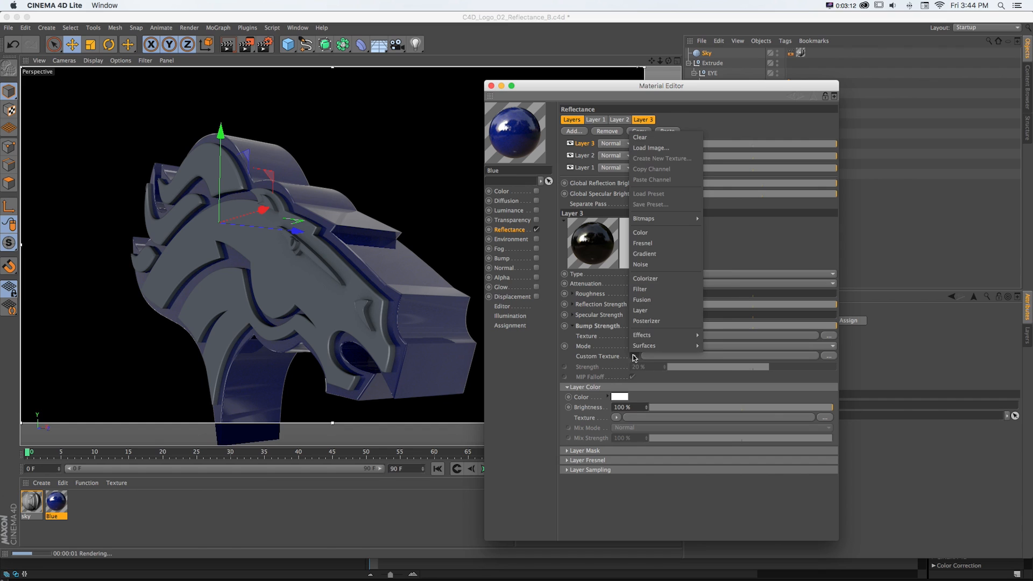
click(642, 264)
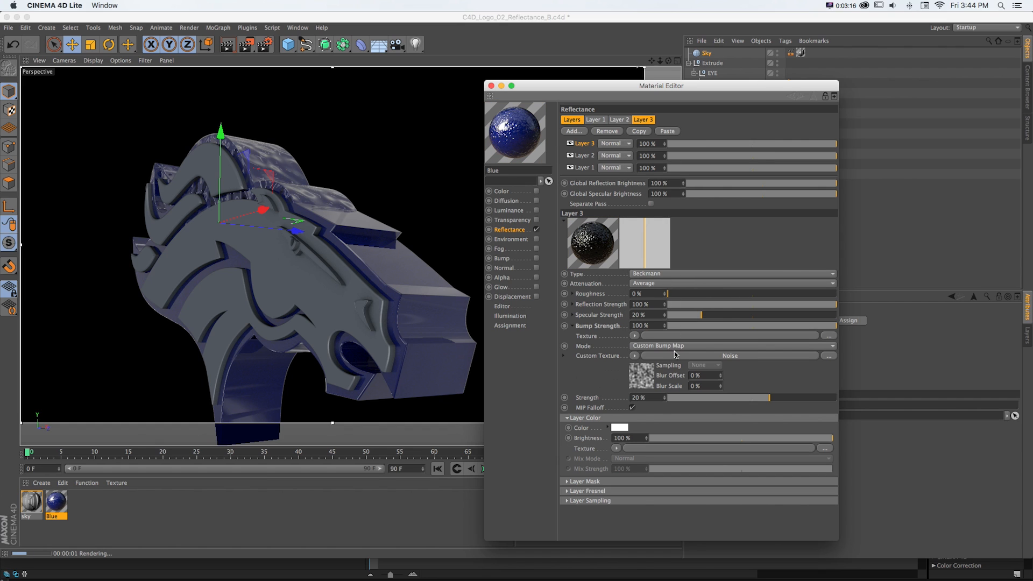
click(674, 353)
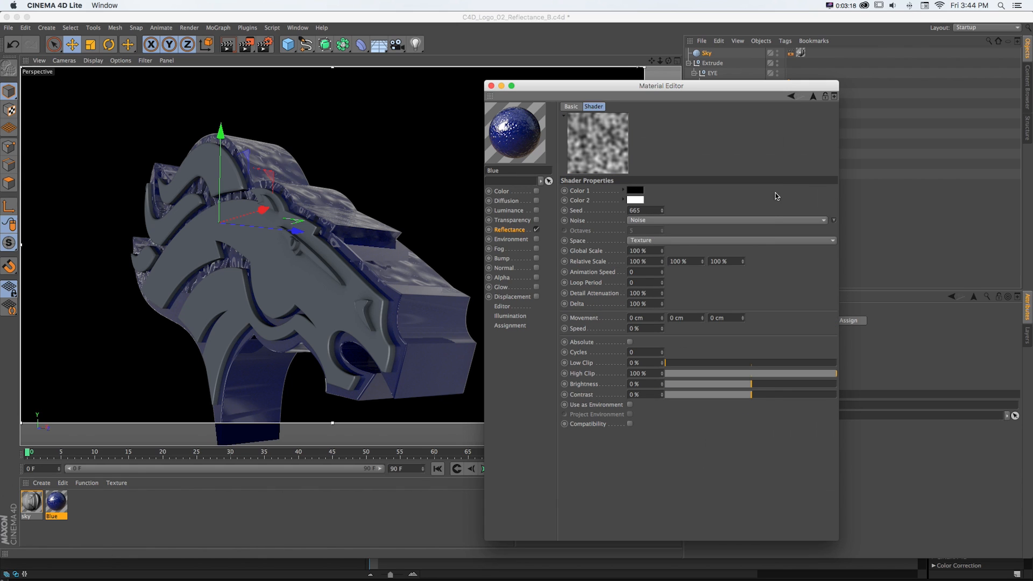
click(834, 220)
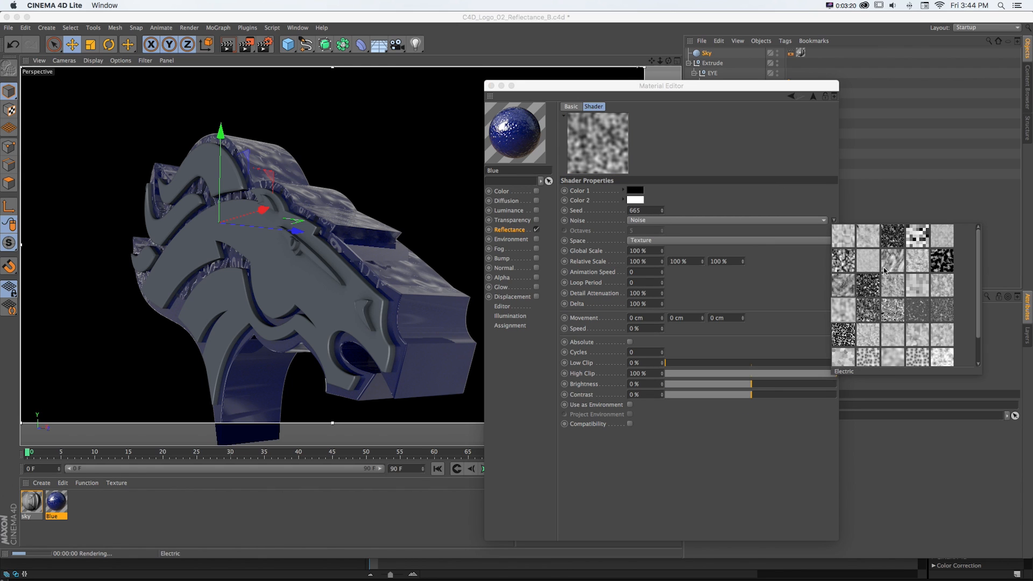
click(850, 265)
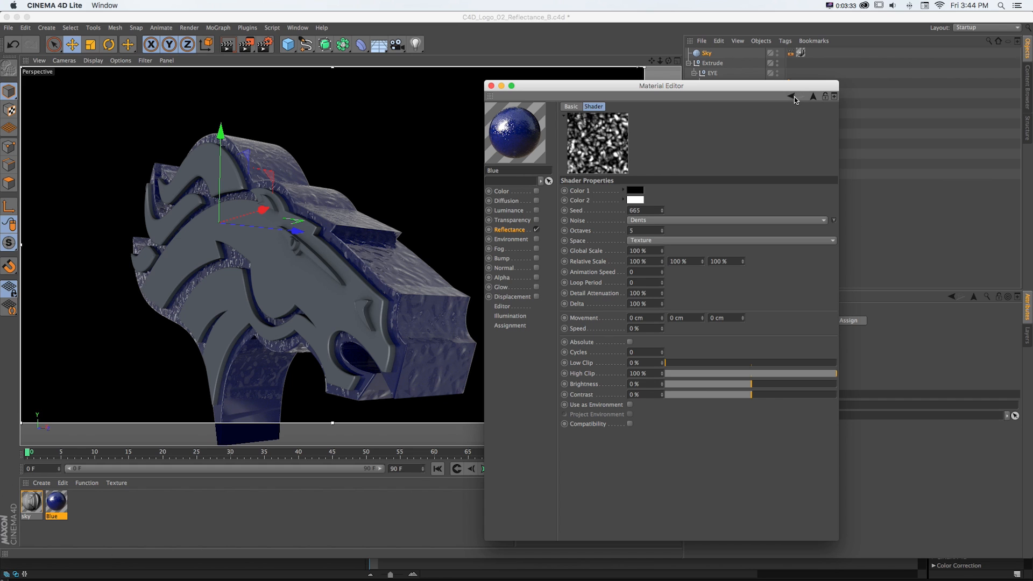
click(796, 97)
- Set Layer 3's roughness to 20% and lower its layer opacity to 59%
click(640, 294)
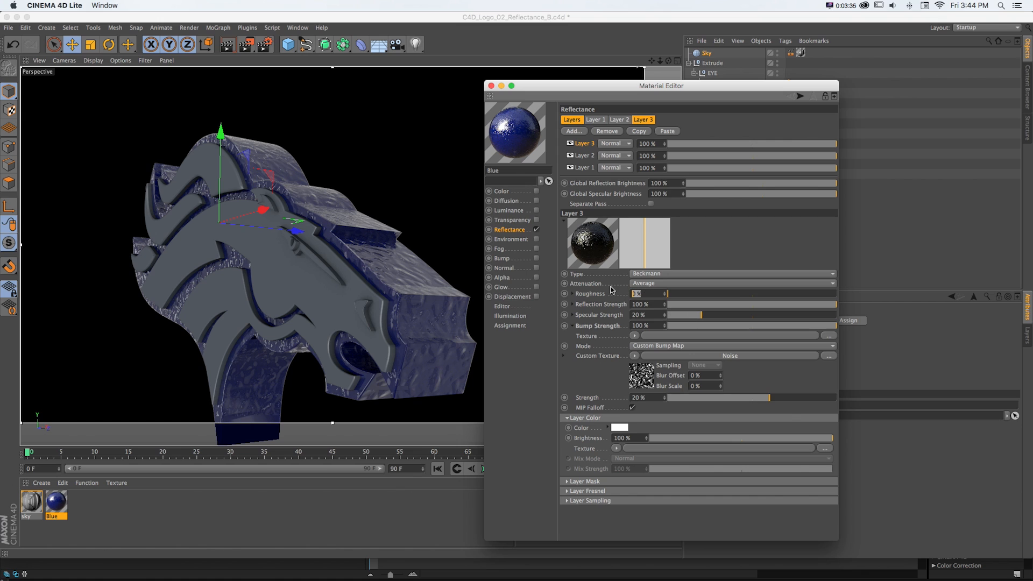
text(20)
key(Return)
drag(664, 145, 664, 144)
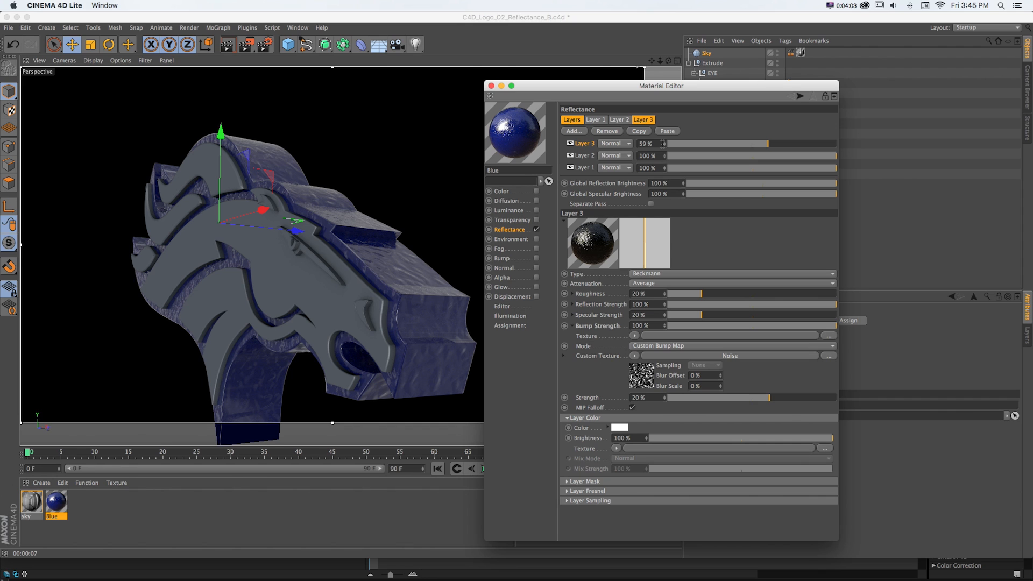
- Duplicate Layer 3 and change the copy's custom bump noise to Cell Noise
drag(583, 82, 583, 63)
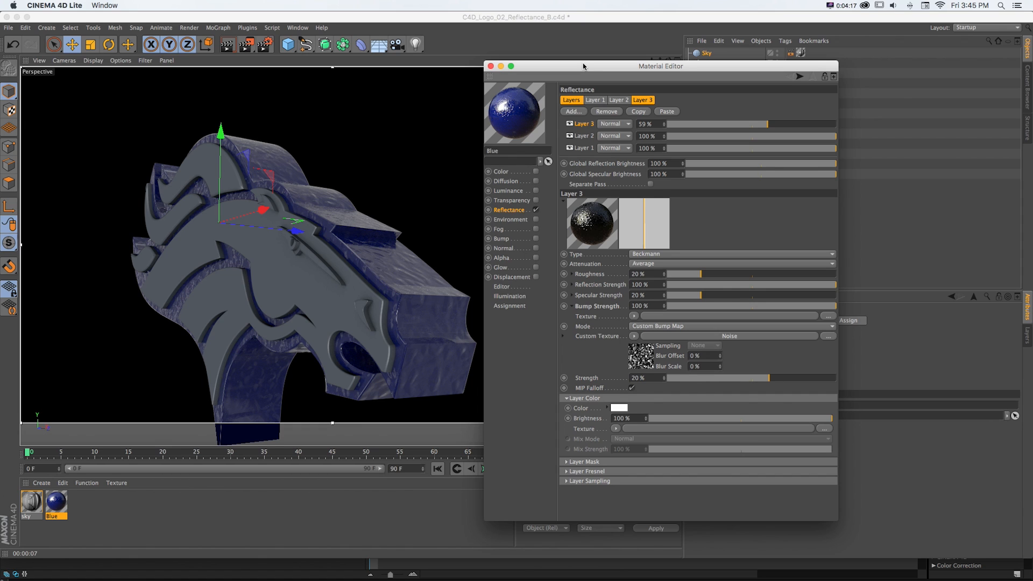
click(638, 112)
click(663, 110)
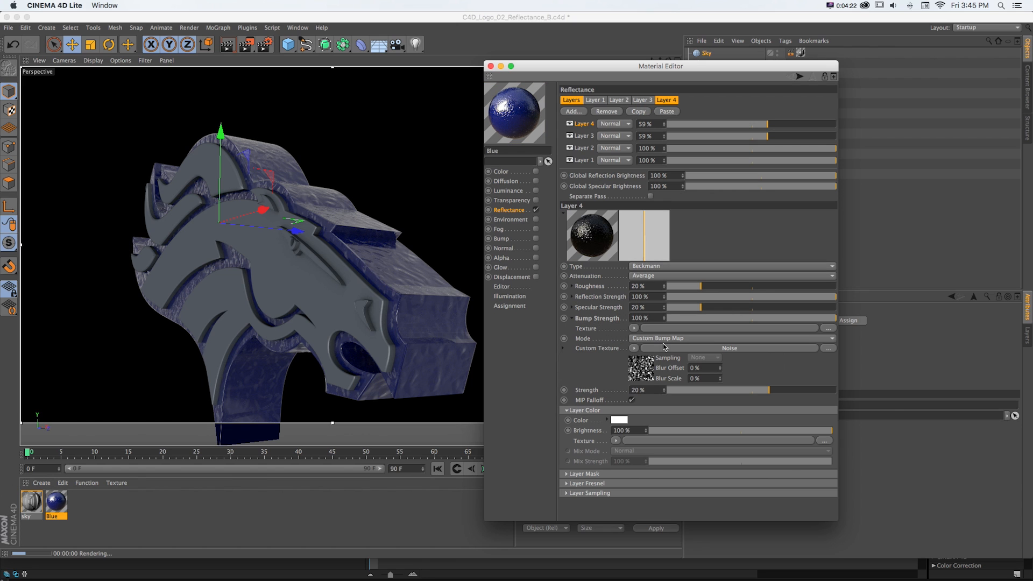
click(670, 349)
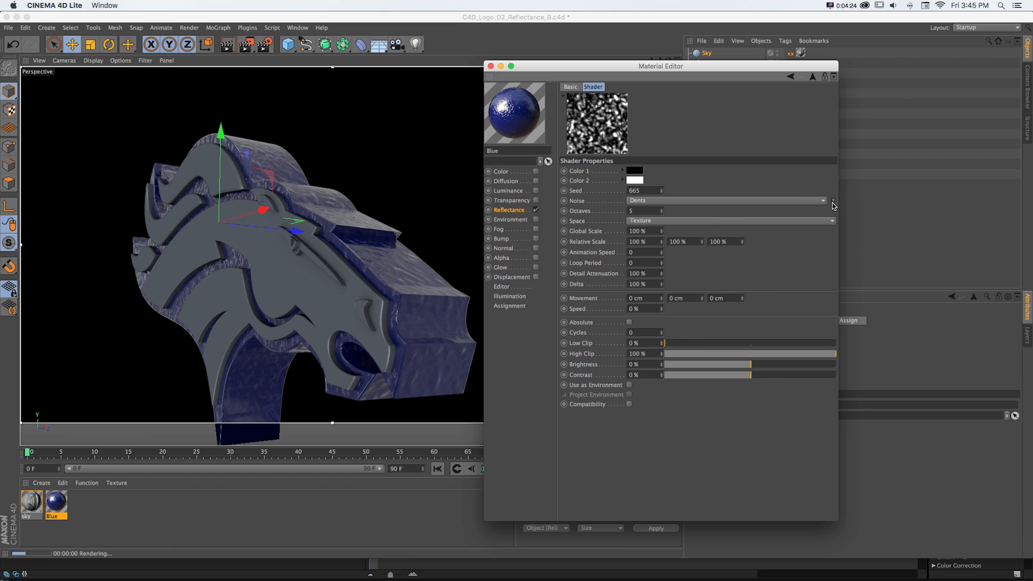
click(834, 201)
click(918, 218)
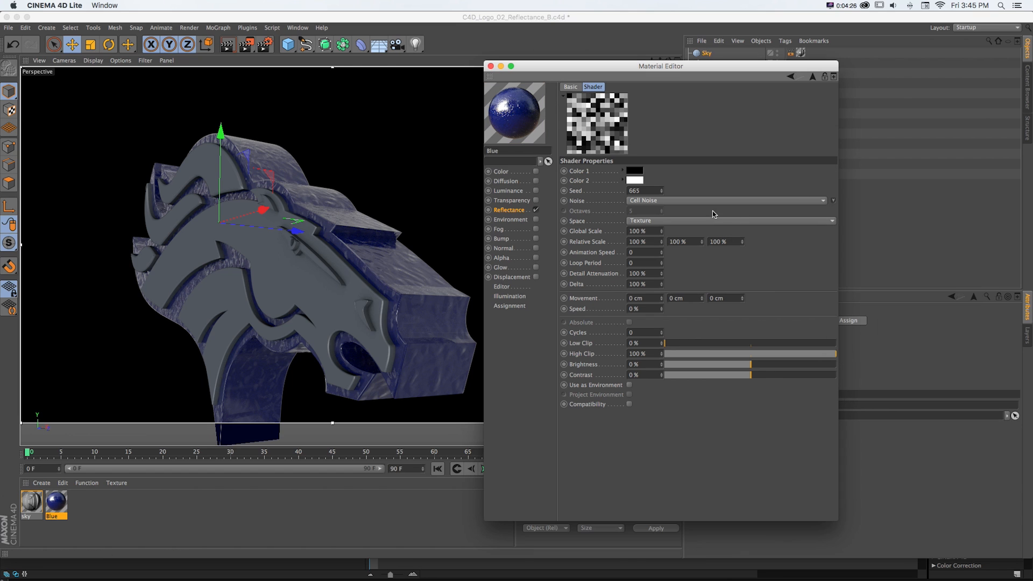
click(790, 79)
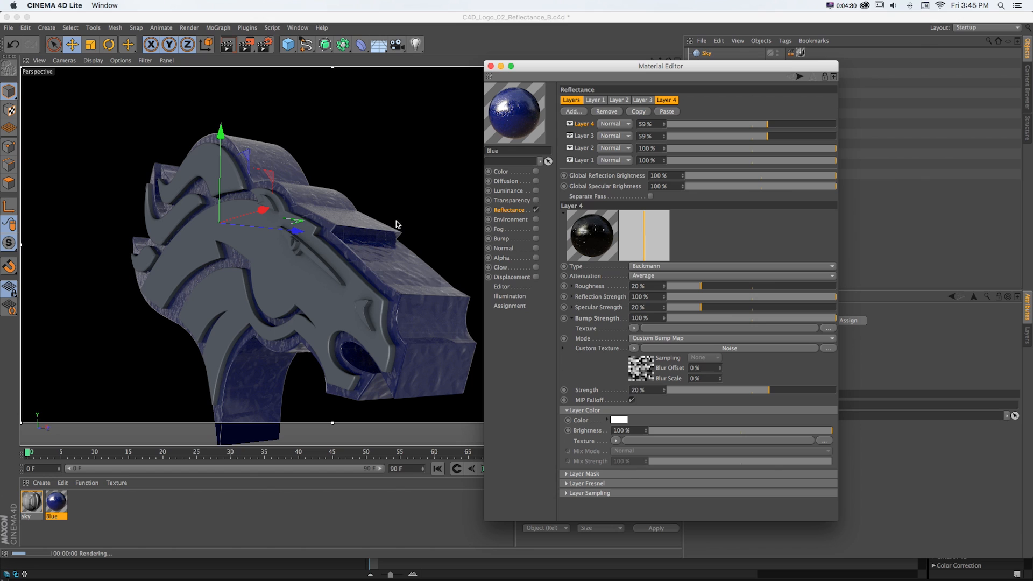
- Tint Layer 4's layer color a saturated orange
click(618, 420)
drag(602, 387, 605, 387)
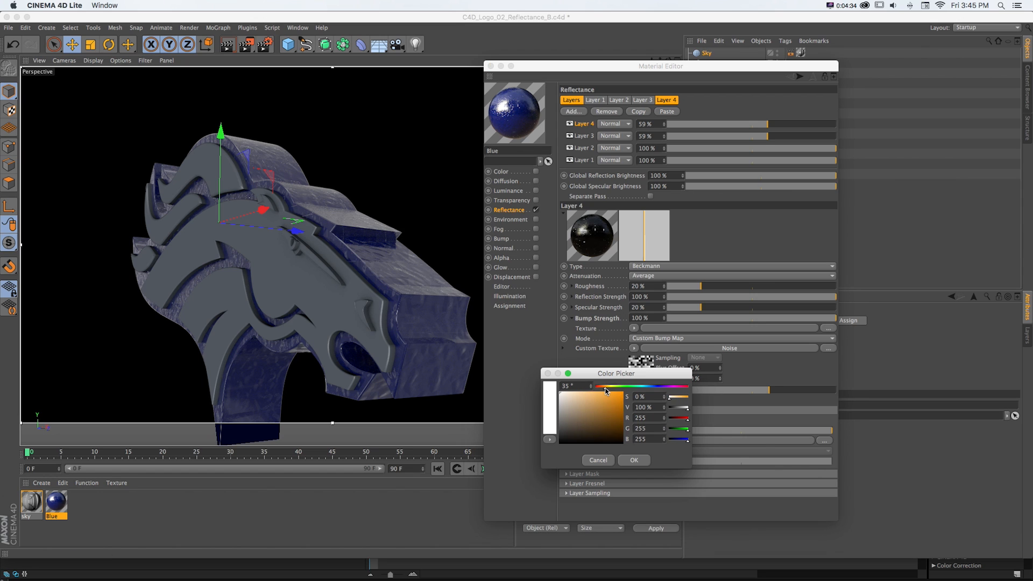
click(607, 398)
click(603, 387)
click(630, 460)
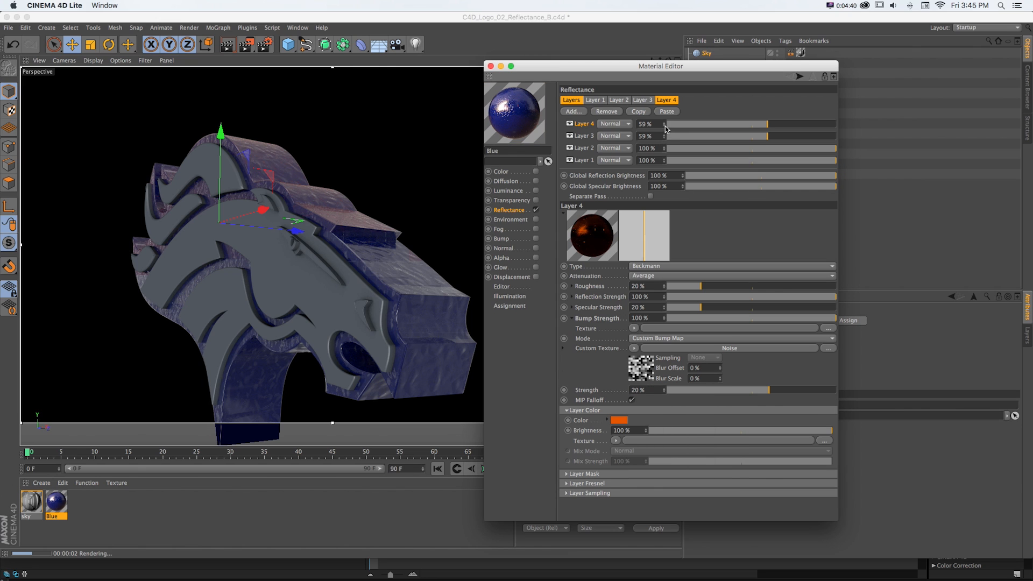
- Raise Layer 4's opacity to 100% and its custom bump map strength to 99%
drag(665, 125, 664, 102)
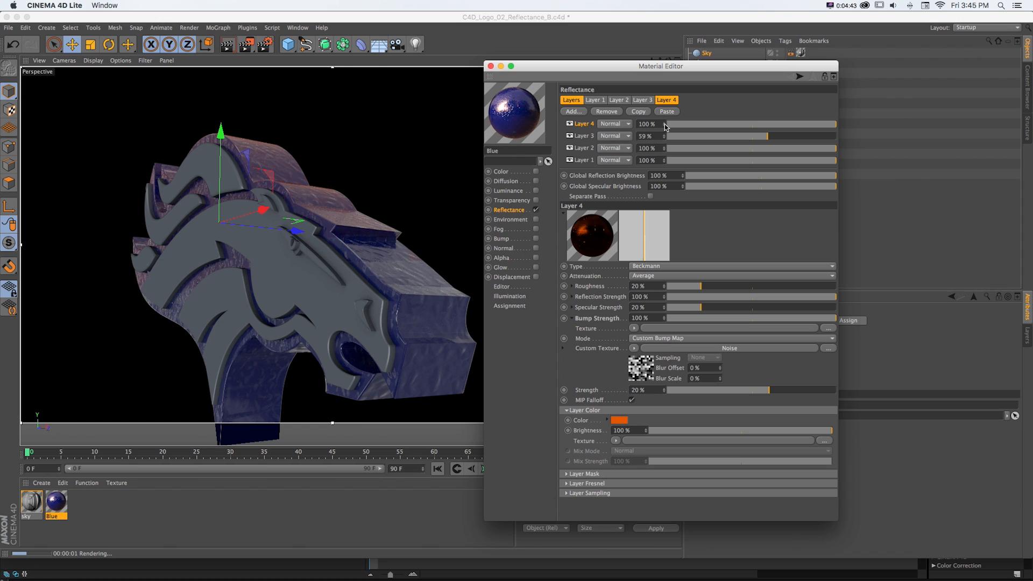
drag(664, 390, 664, 371)
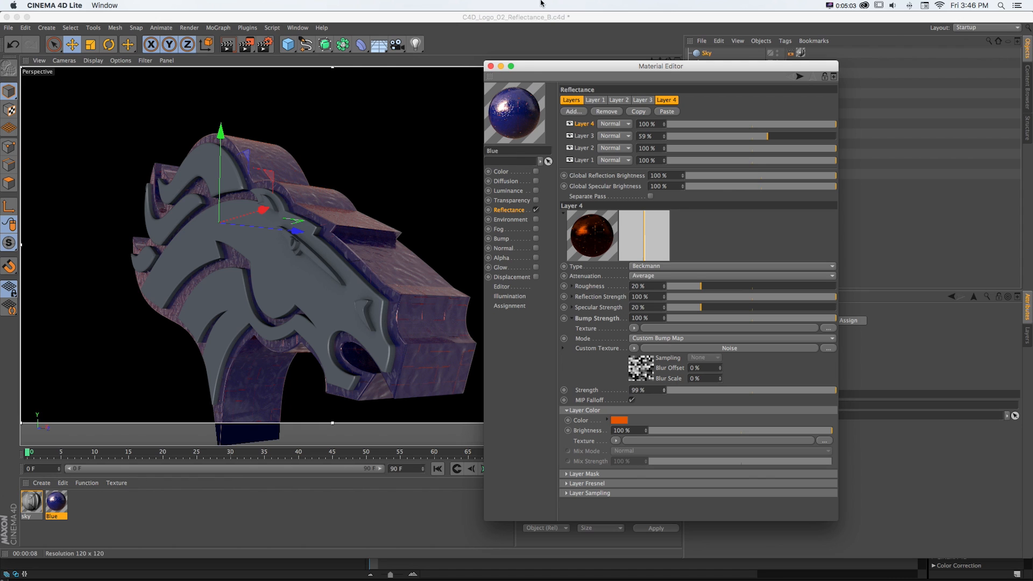
- Load a Noise shader as Layer 4's layer mask texture and set its noise type to Dents
drag(538, 68, 538, 53)
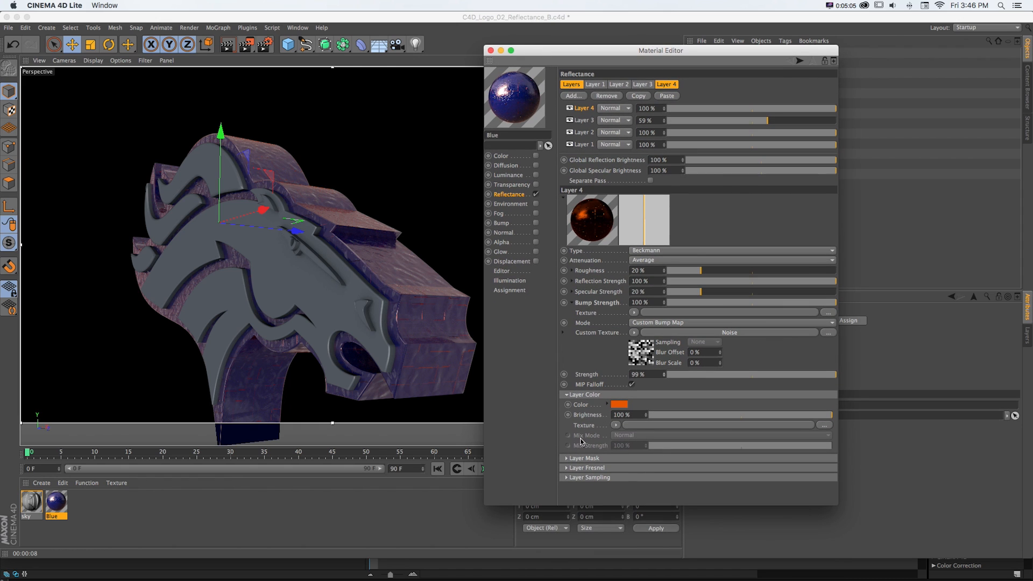
click(570, 458)
drag(563, 55, 561, 41)
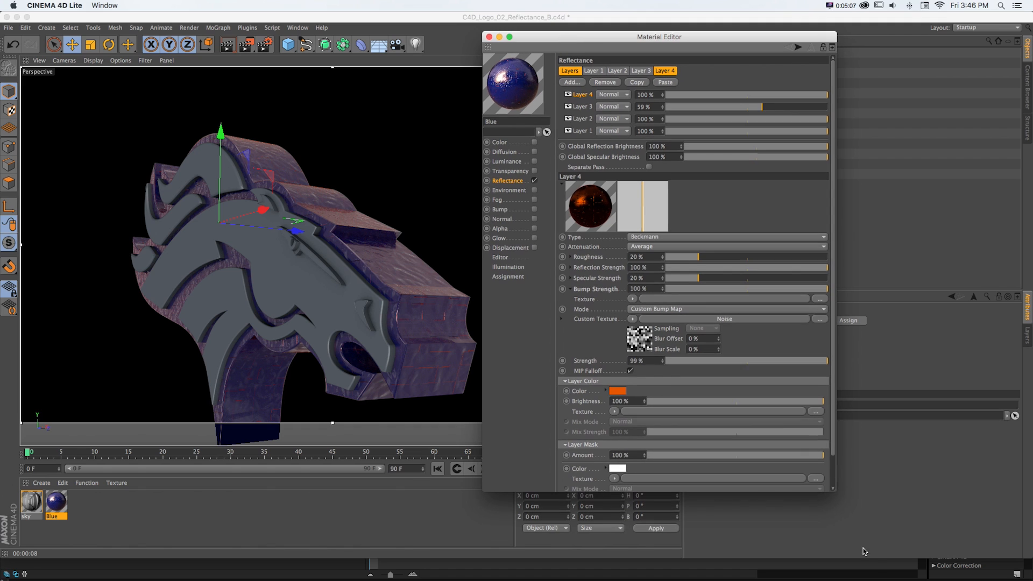
drag(833, 489, 838, 553)
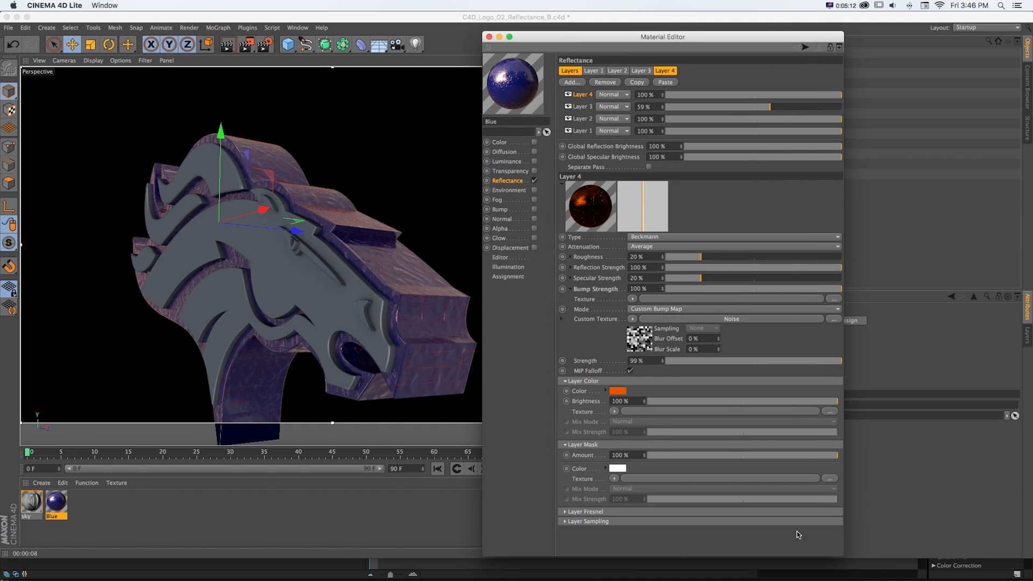
click(615, 479)
click(620, 387)
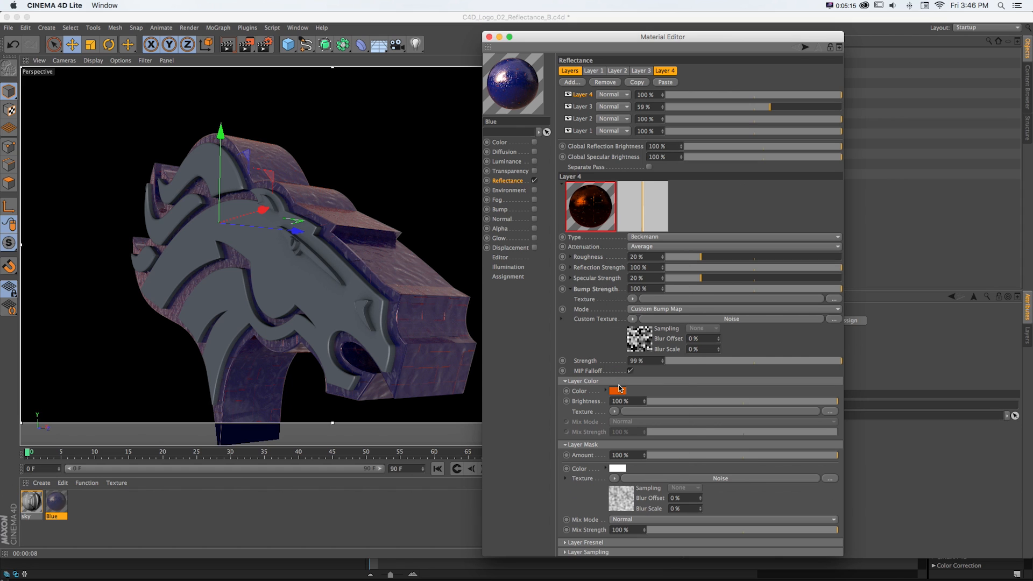
click(658, 479)
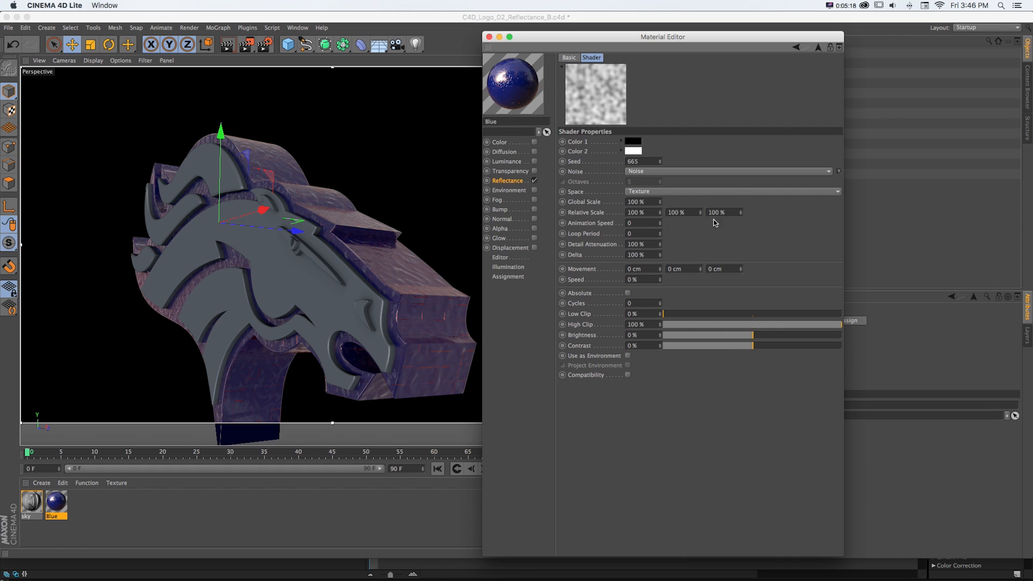
click(839, 171)
click(846, 217)
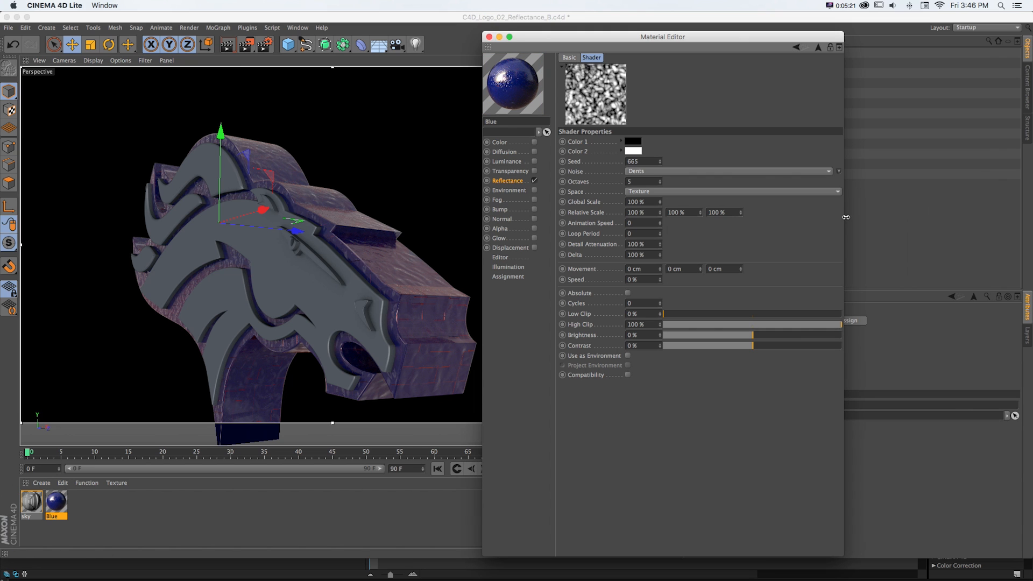
- Zoom in on the extruded side of the horse's muzzle and render the close-up view
drag(531, 37, 351, 256)
drag(652, 60, 351, 256)
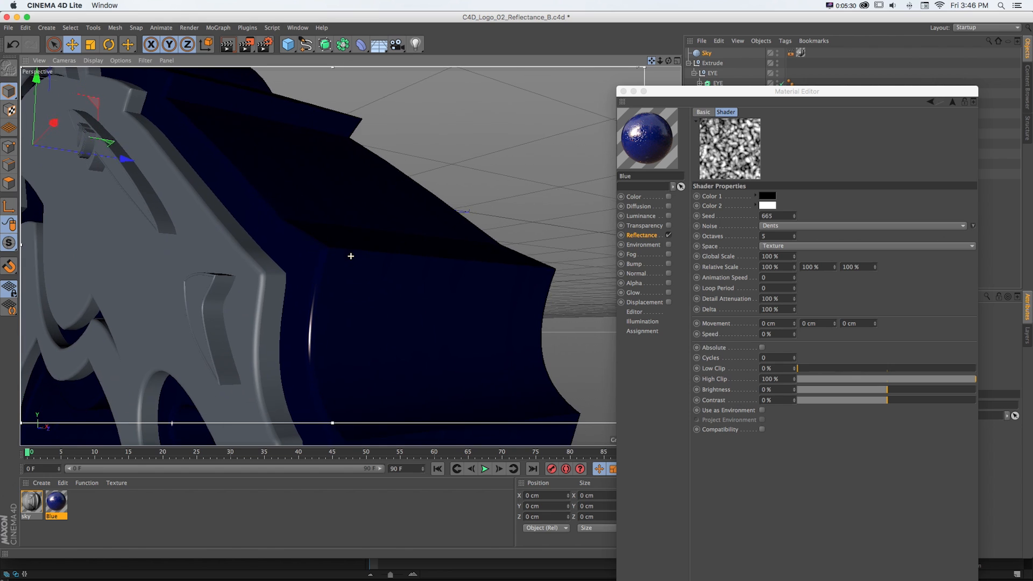
key(super+r)
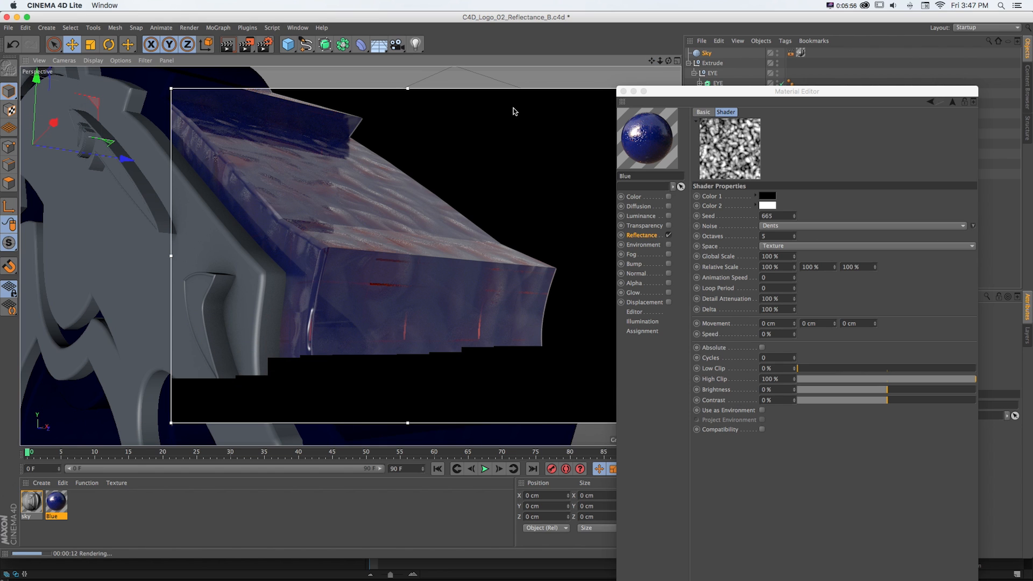
- Switch Layer 4's blend mode from Normal to Add in the Blue material's reflectance layers
drag(668, 93, 586, 65)
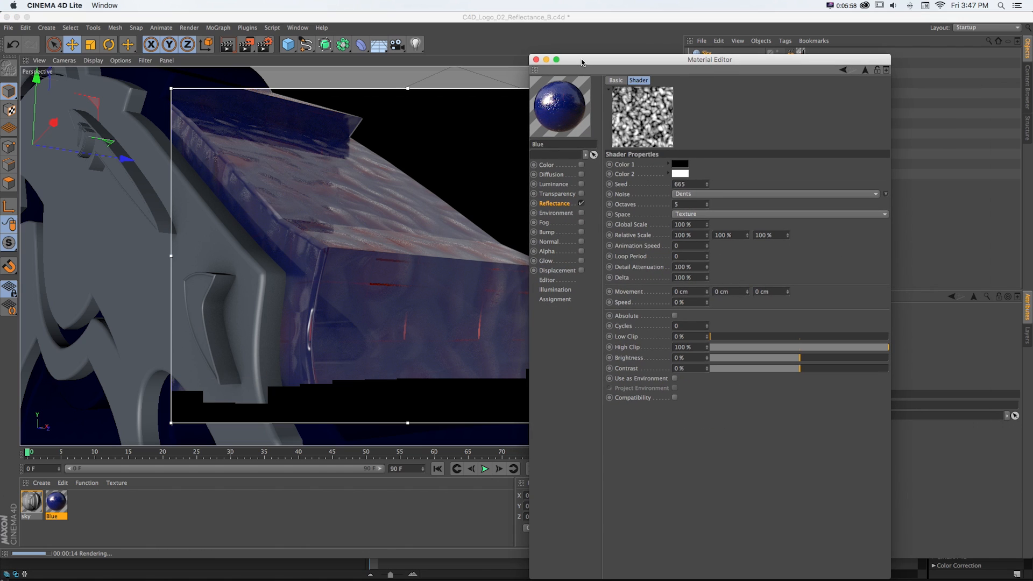
click(838, 72)
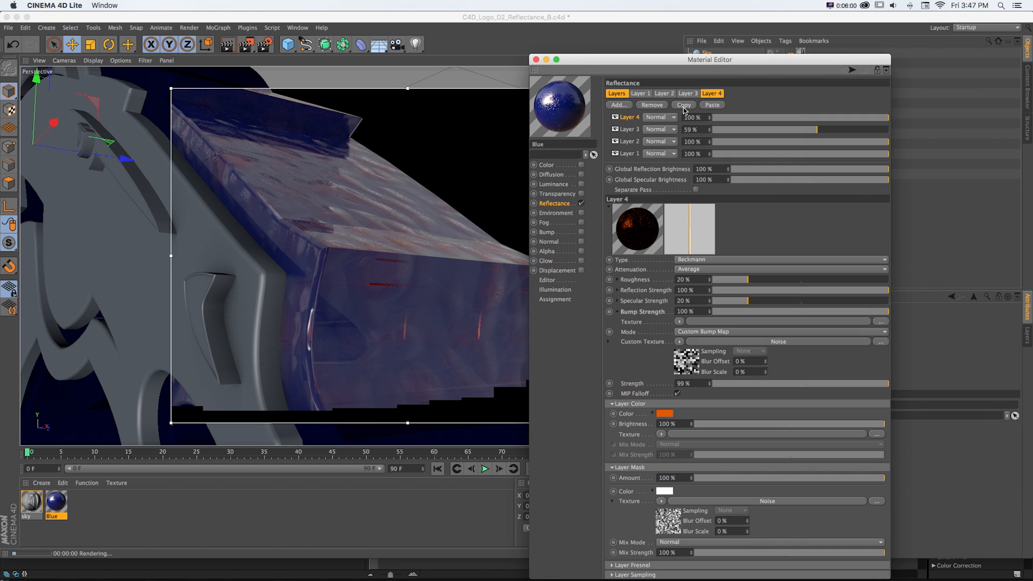
click(663, 119)
click(658, 128)
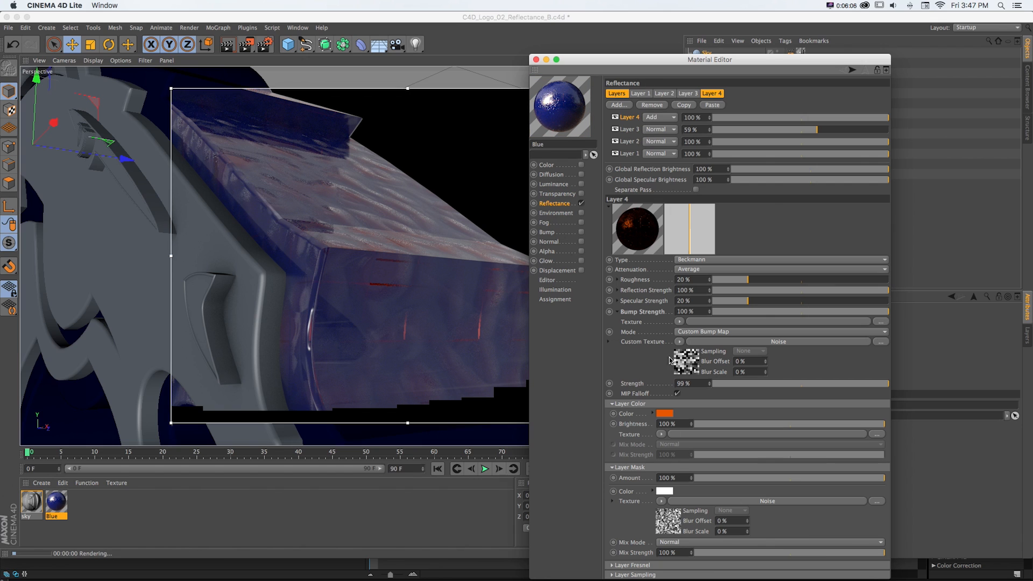
- Brighten Layer 4's orange layer color and reduce its roughness to 0%
click(665, 414)
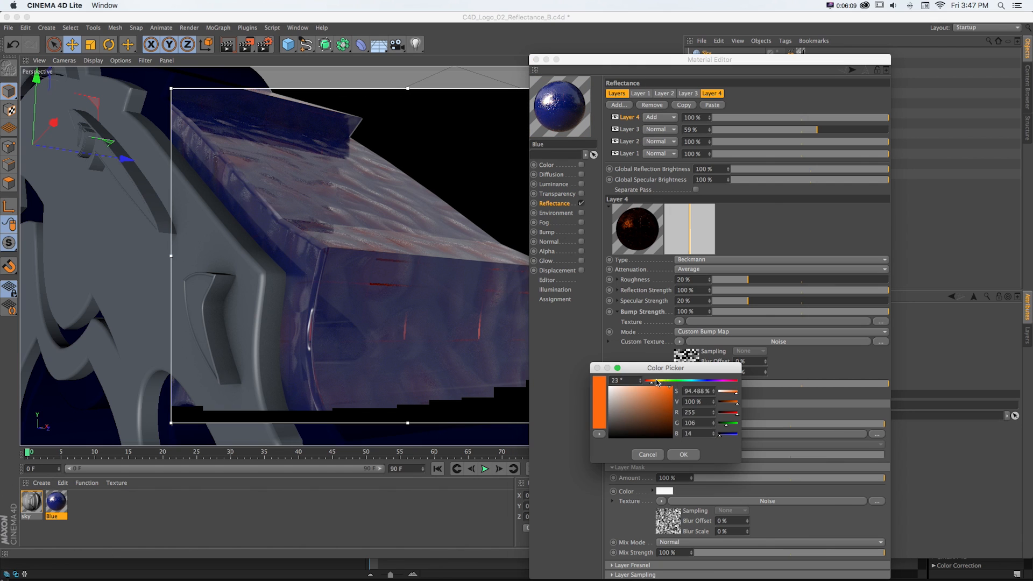
click(684, 455)
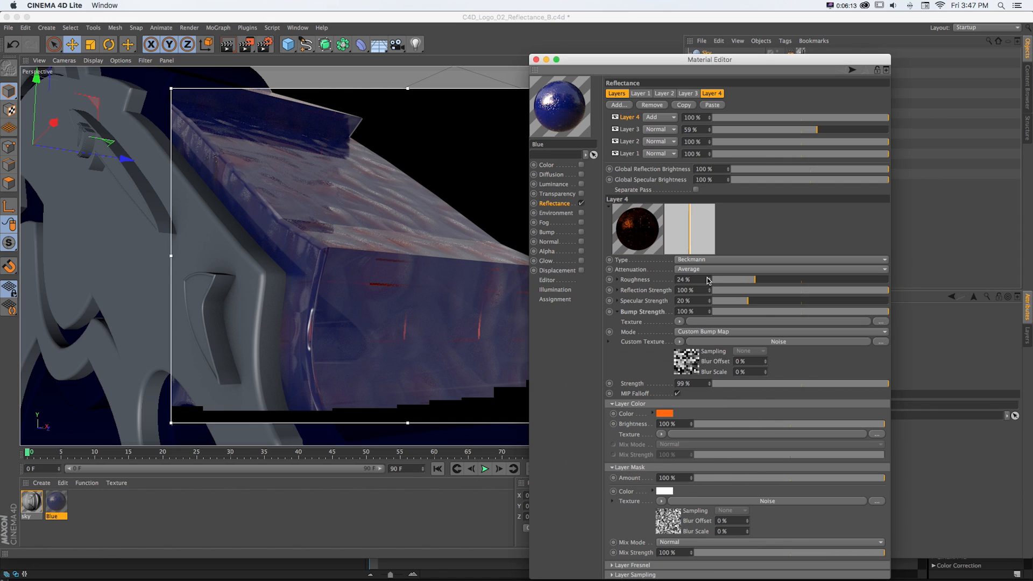
drag(748, 280, 712, 279)
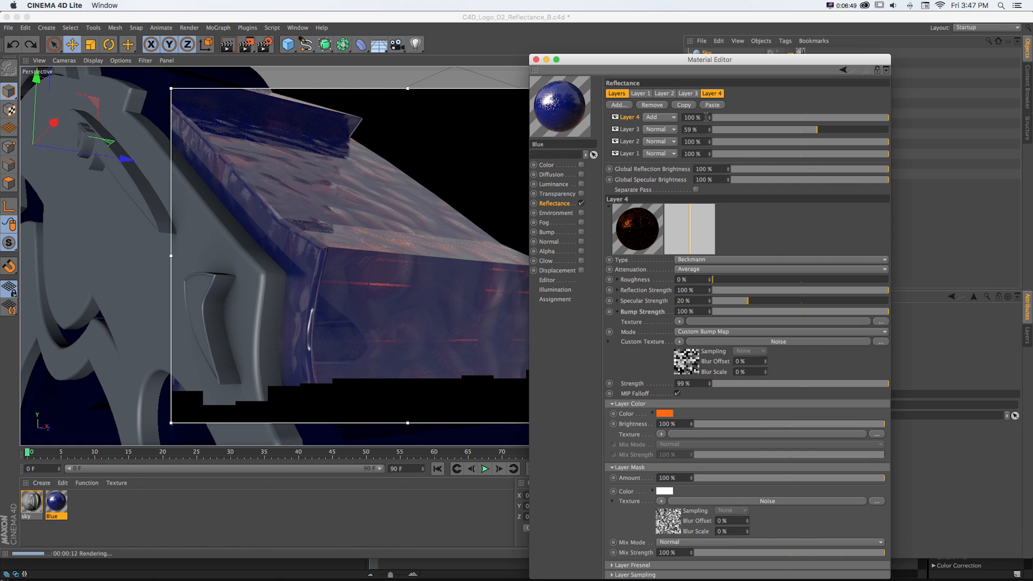
- Duplicate Layer 4 and change the copy's layer color to bright blue
click(683, 106)
click(711, 106)
click(673, 343)
drag(689, 311, 704, 311)
click(690, 384)
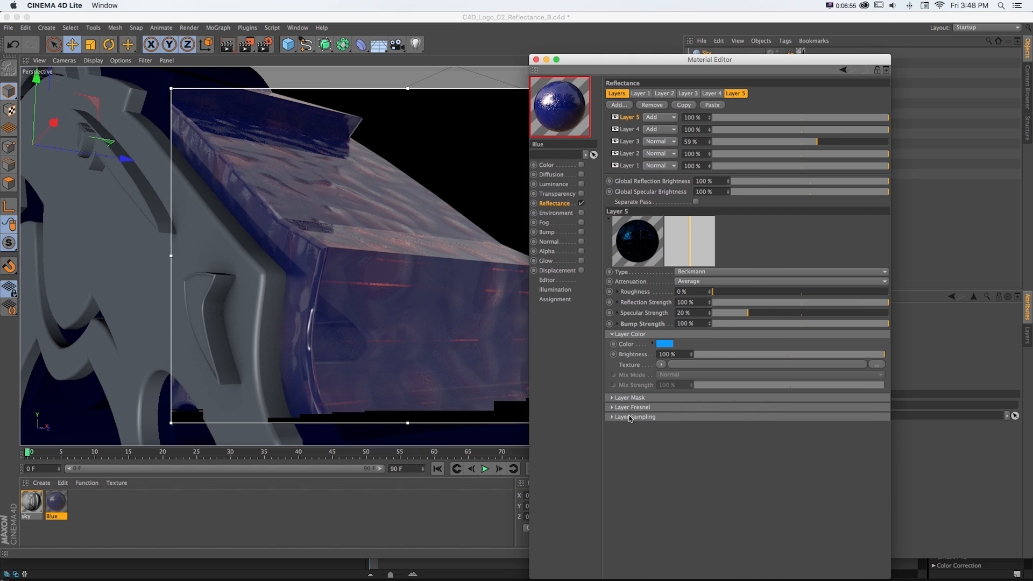
- Change Layer 5's custom bump noise type to FBM
click(702, 354)
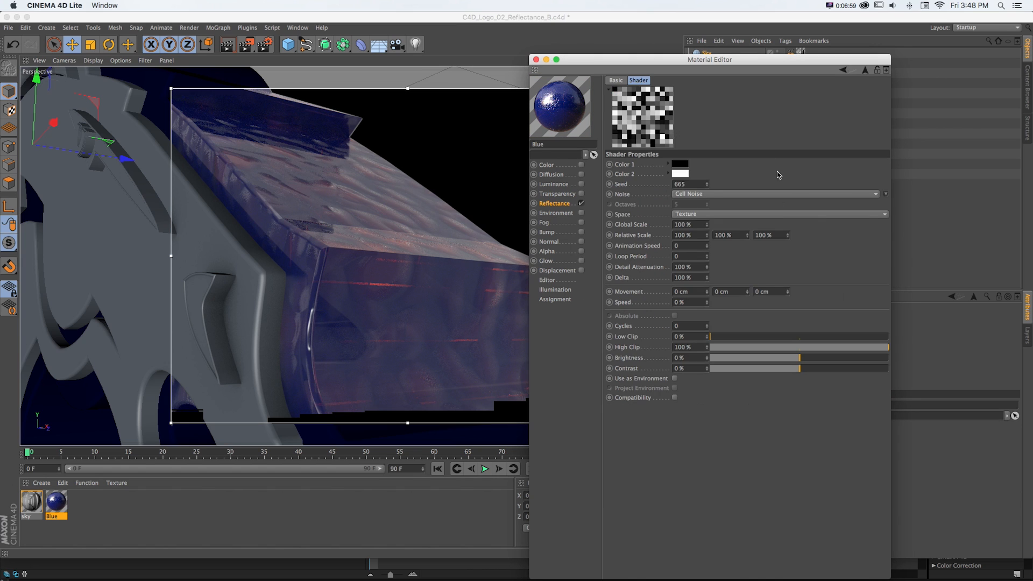
click(885, 194)
click(968, 234)
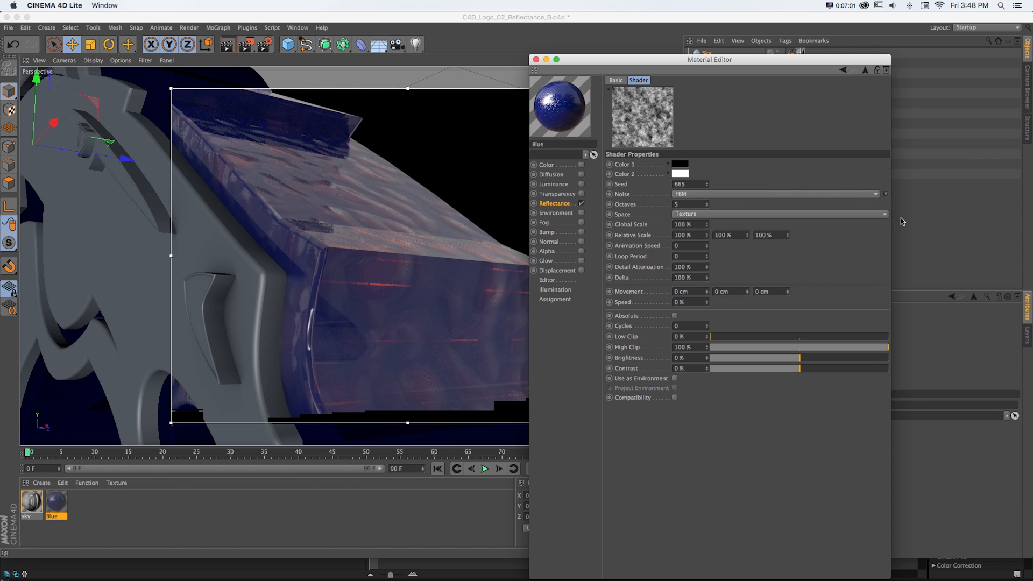
click(843, 70)
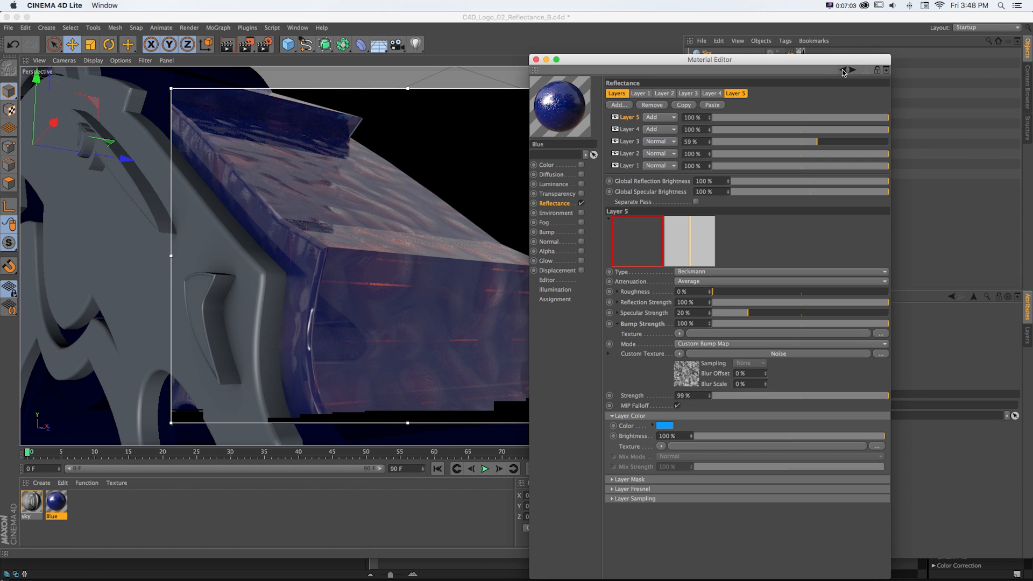
- Change the noise type of the texture in Layer 5's layer mask and re-render the view
click(612, 481)
click(688, 513)
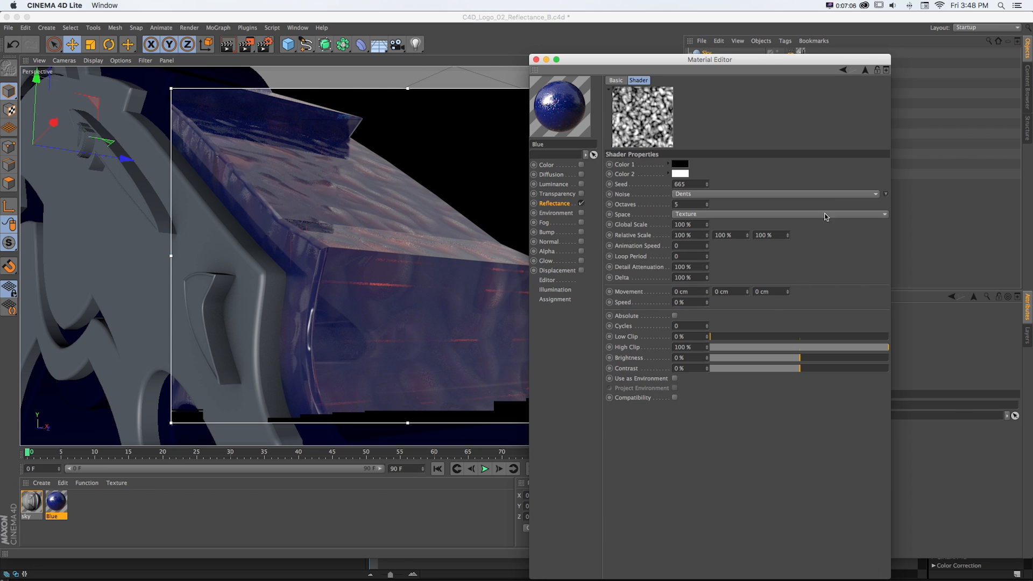
click(881, 198)
click(555, 204)
drag(608, 60, 630, 98)
drag(660, 61, 740, 65)
key(super+r)
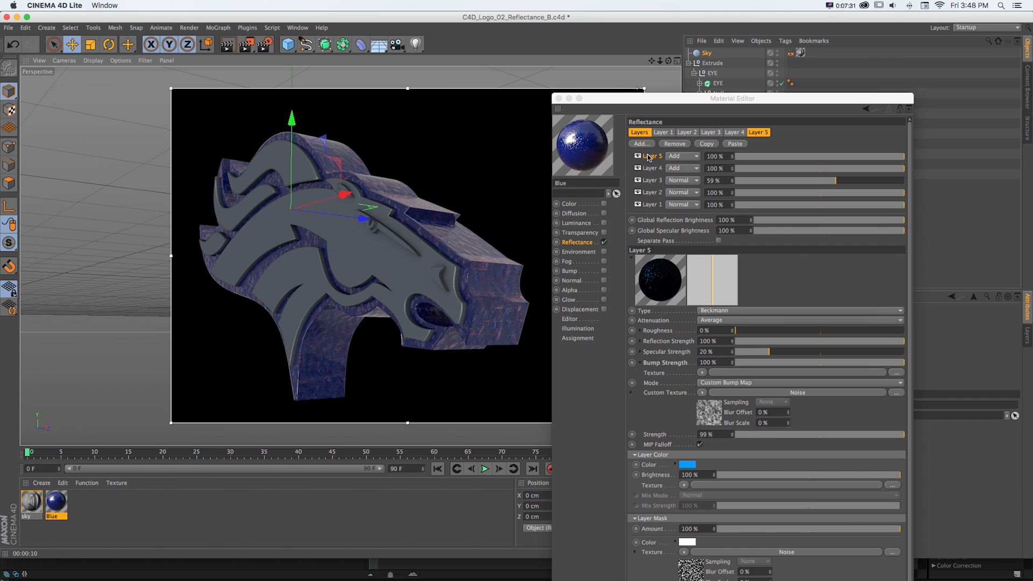
- Lower the opacity of Layer 5 to 66% and Layer 4 to 64%, and set Layer 5's mask amount to 66%
mouse_move(734, 156)
mouse_down()
mouse_move(724, 168)
mouse_move(737, 167)
mouse_move(727, 153)
mouse_up()
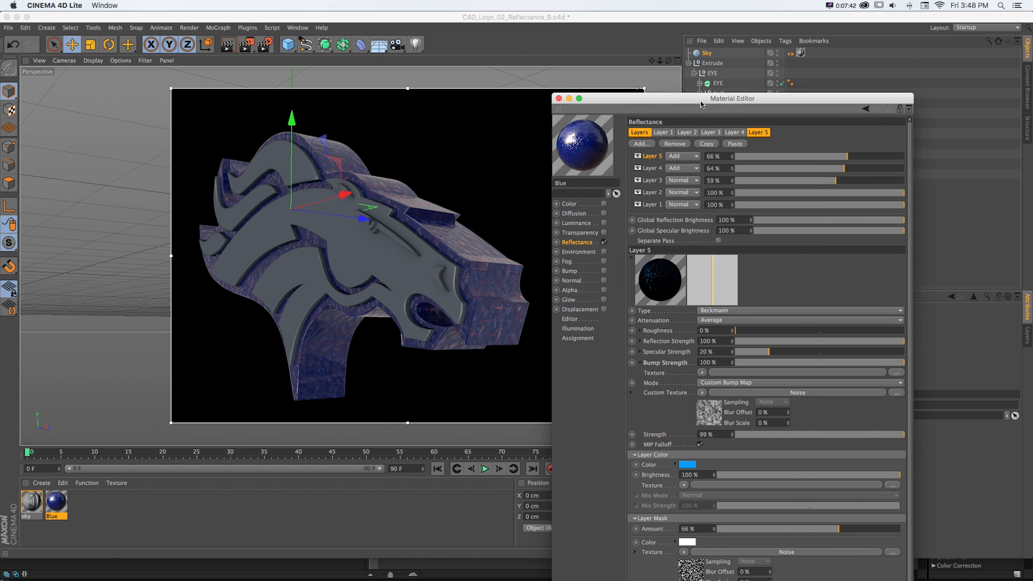
drag(663, 105, 662, 41)
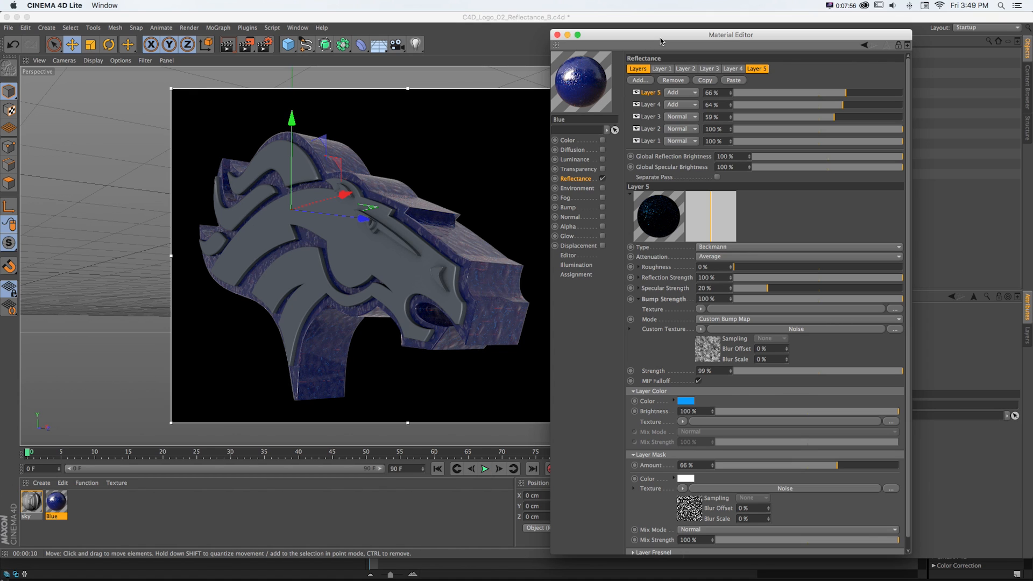
- Enable the Blue material's Bump channel with a Noise texture and set its noise type to FBM
click(602, 208)
click(672, 92)
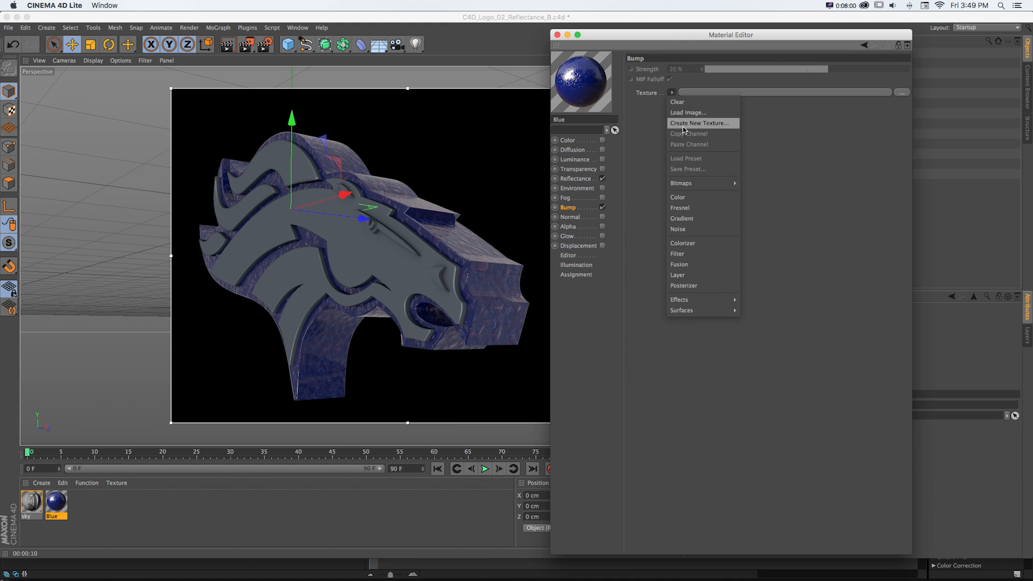
click(702, 230)
click(729, 99)
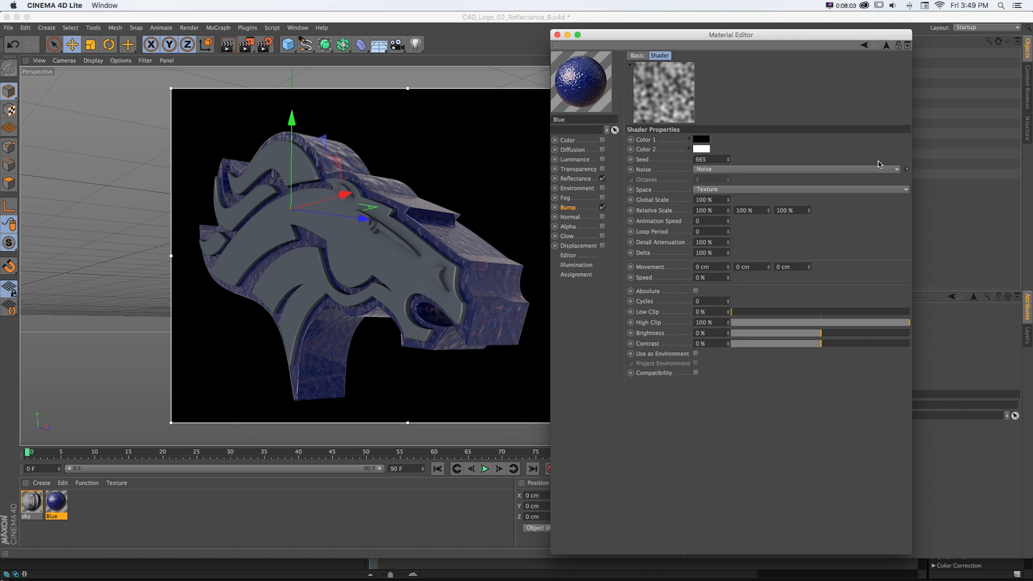
click(906, 170)
click(968, 209)
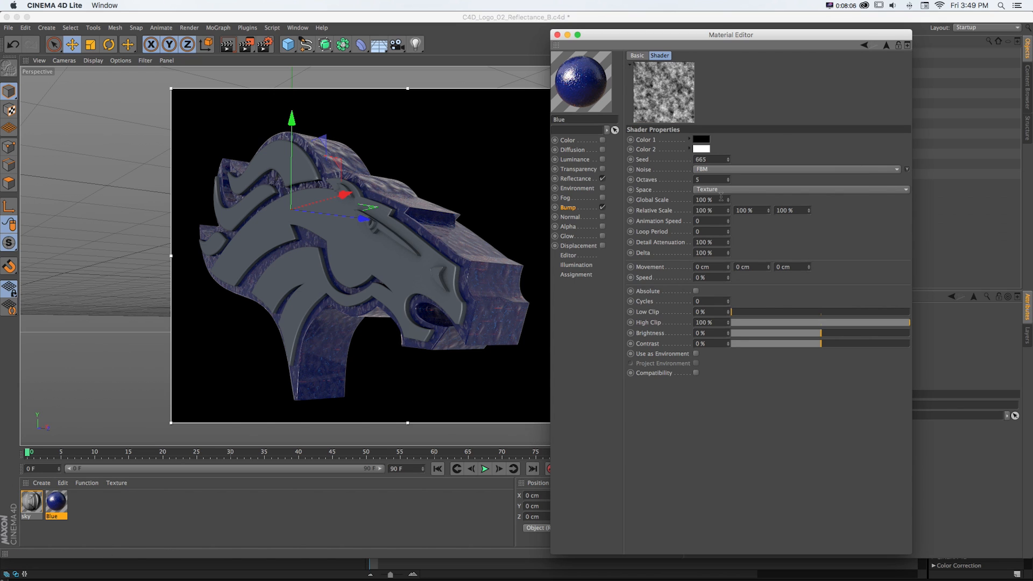
- Set the Blue material's bump strength to 10%, re-render the view and close the material's settings
click(886, 45)
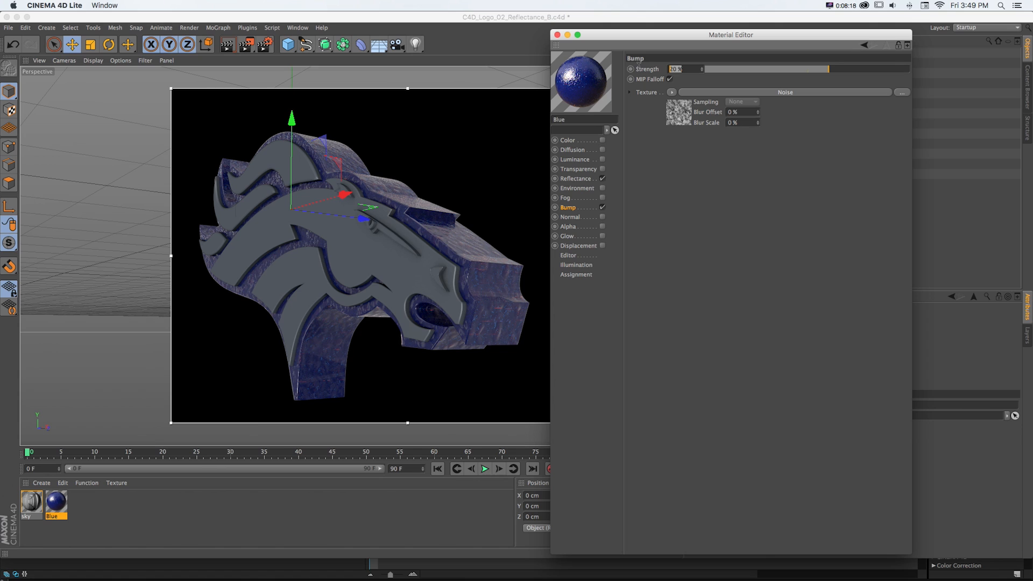
key(ctrl+r)
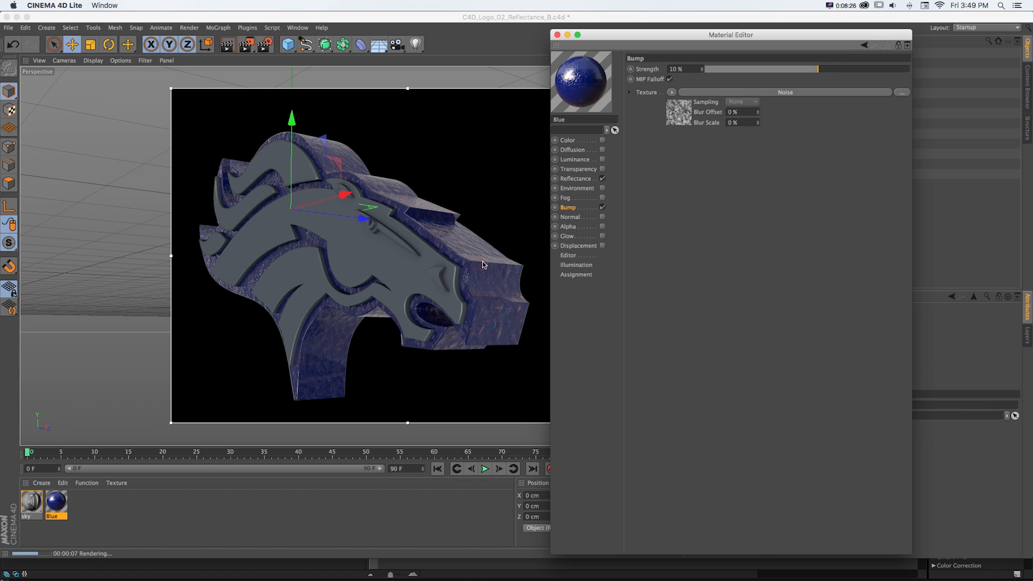
click(558, 35)
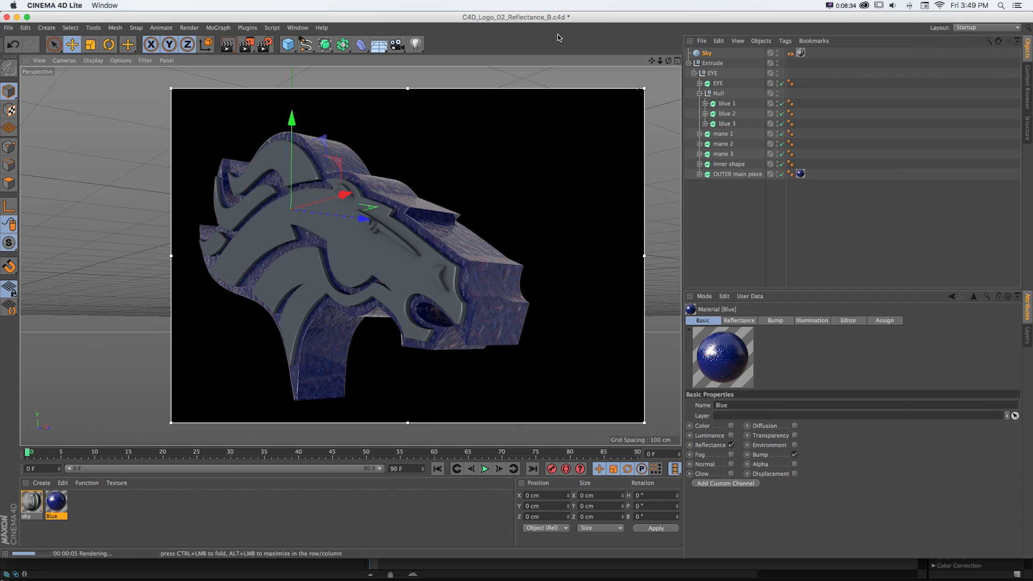
- Duplicate the Blue material and rename the copy Orange
drag(55, 505, 67, 508)
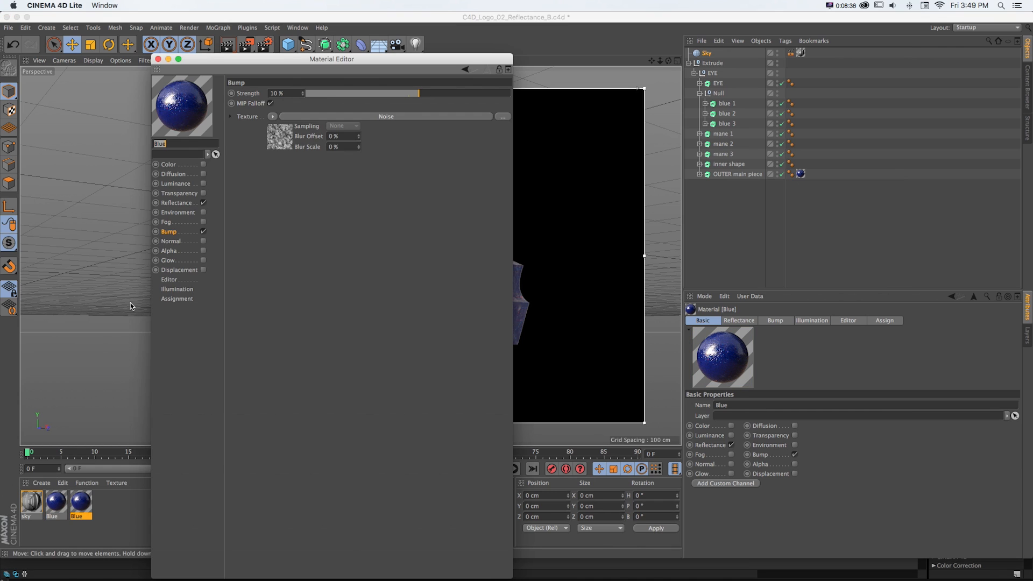
double_click(80, 504)
text(Orange)
- Change the Orange material's Layer 1 reflectance color to a red-orange and apply the material to mane 3
click(176, 202)
click(252, 165)
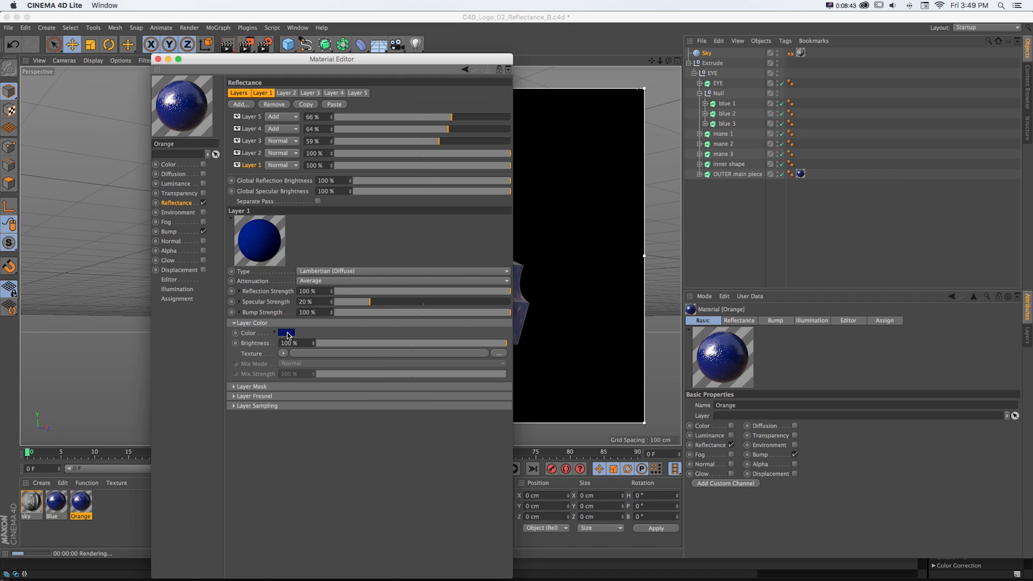
click(287, 334)
click(278, 303)
drag(278, 303, 271, 303)
drag(291, 310, 291, 331)
click(305, 375)
drag(81, 503, 110, 491)
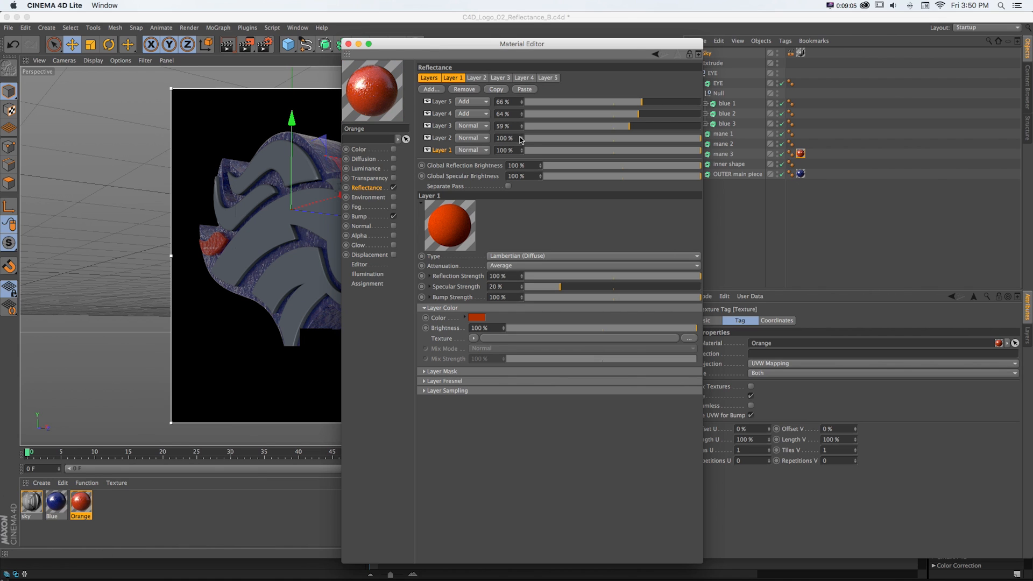
- Lower the Orange material's reflectance layer opacities to 73% for Layer 2, 39% for Layer 3, 22% for Layer 4 and 17% for Layer 5
drag(522, 138, 522, 141)
drag(521, 101, 521, 116)
drag(522, 114, 522, 122)
drag(522, 124, 521, 112)
drag(522, 113, 521, 129)
- Copy the Orange material tag to EYE, mane 1 and mane 2, and apply the Blue material to the Null group
ctrl+drag(801, 153, 709, 84)
drag(56, 501, 721, 94)
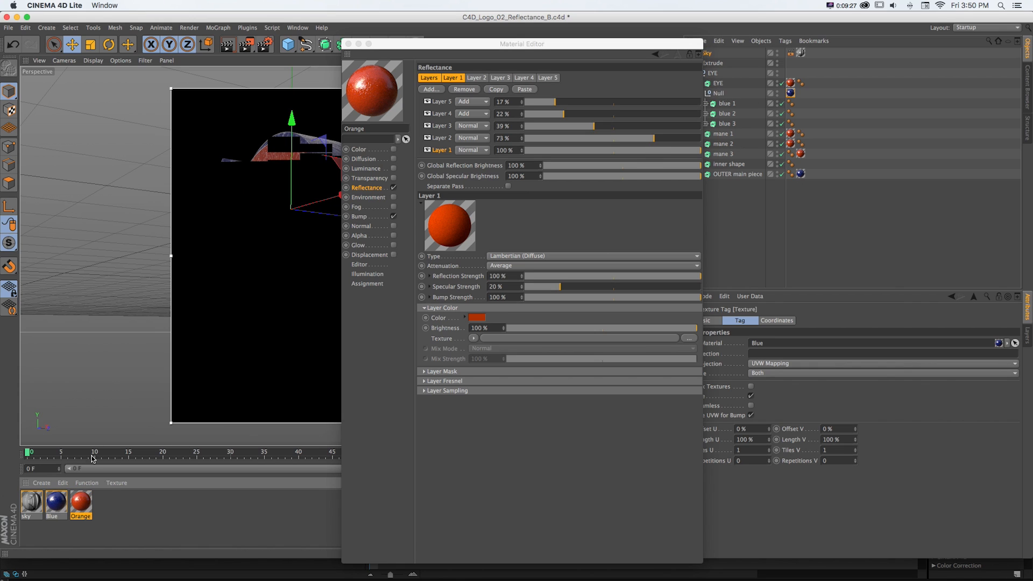
- Duplicate the Orange material and rename the copy White
ctrl+drag(81, 502, 103, 510)
double_click(103, 510)
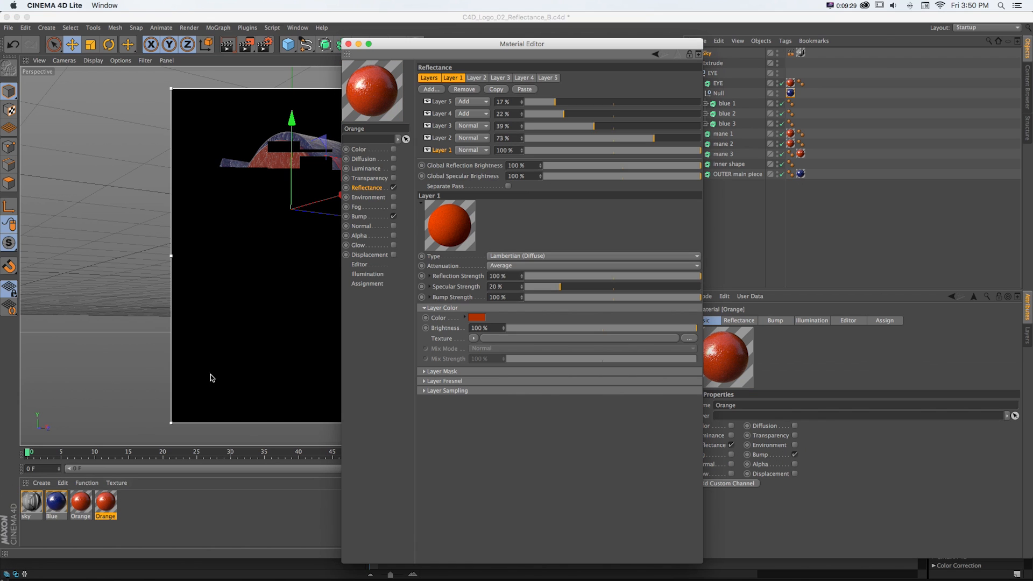
drag(367, 129, 313, 132)
text(White)
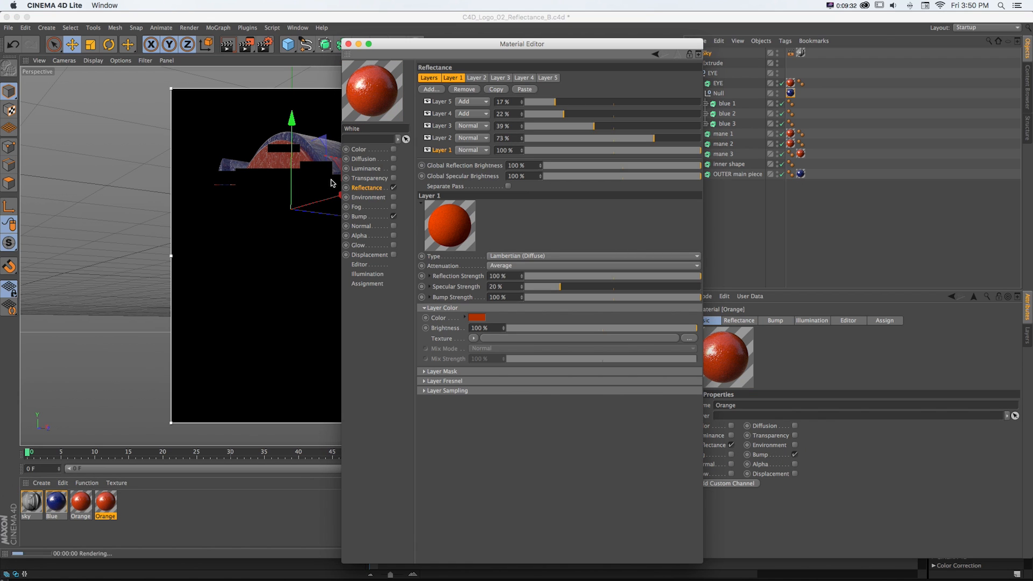
- Change the White material's Layer 1 reflectance color to near-white (RGB 242, 242, 242) and apply the material to inner shape
click(366, 190)
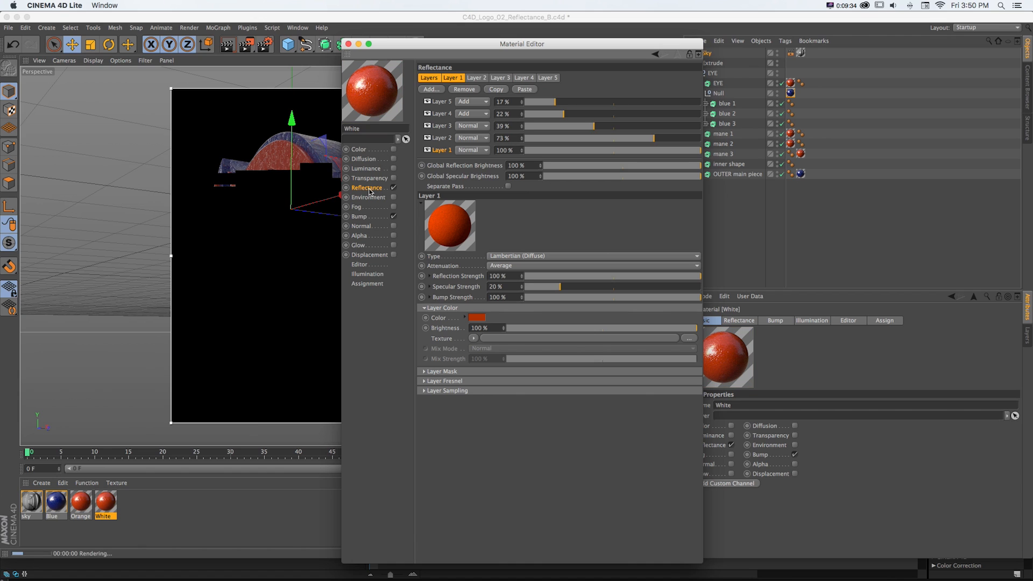
click(477, 318)
drag(457, 307, 412, 295)
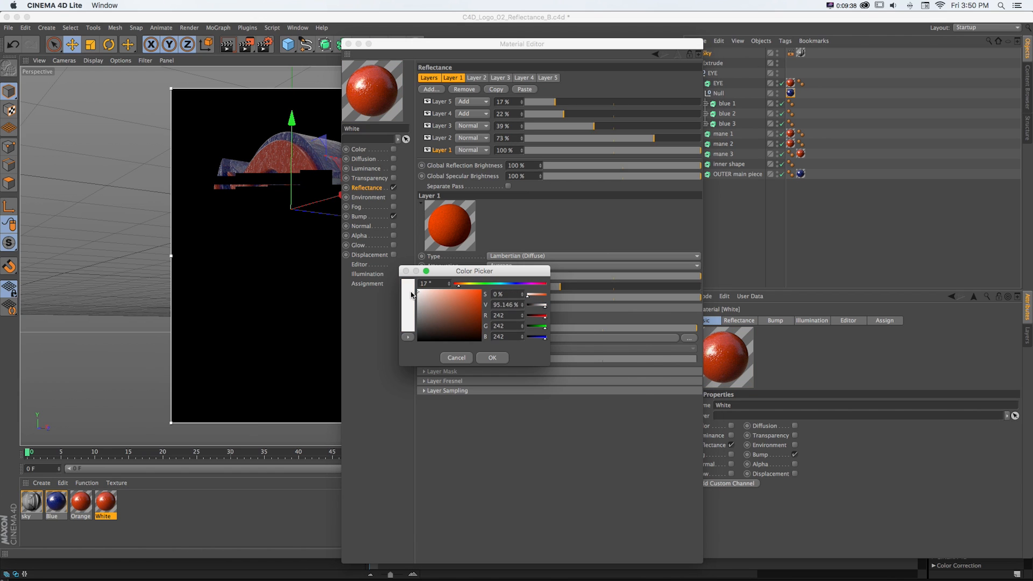
click(492, 357)
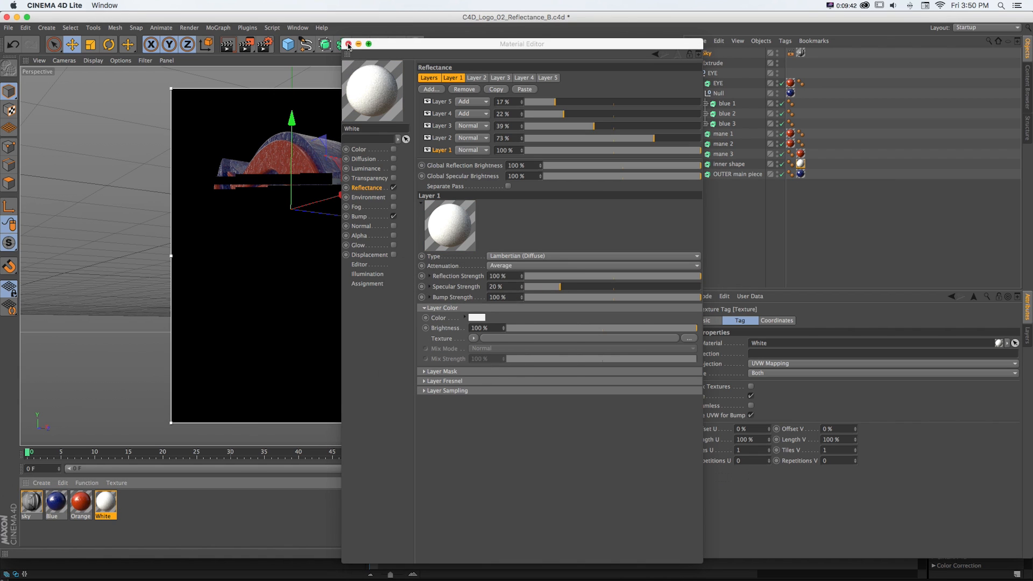